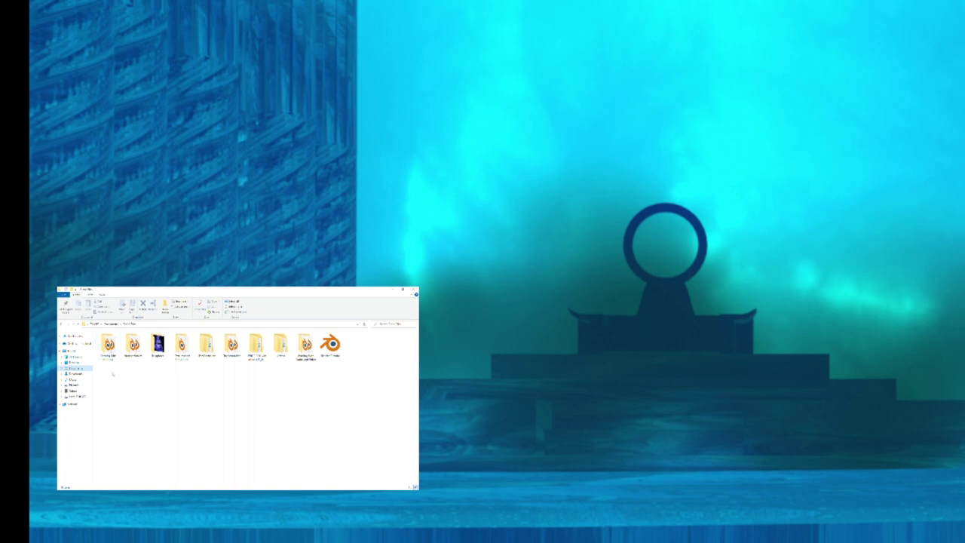
- Look over the project folders in the Blend Files directory, selecting them one after another
{"action": "left_click", "coordinate": [107, 346]}
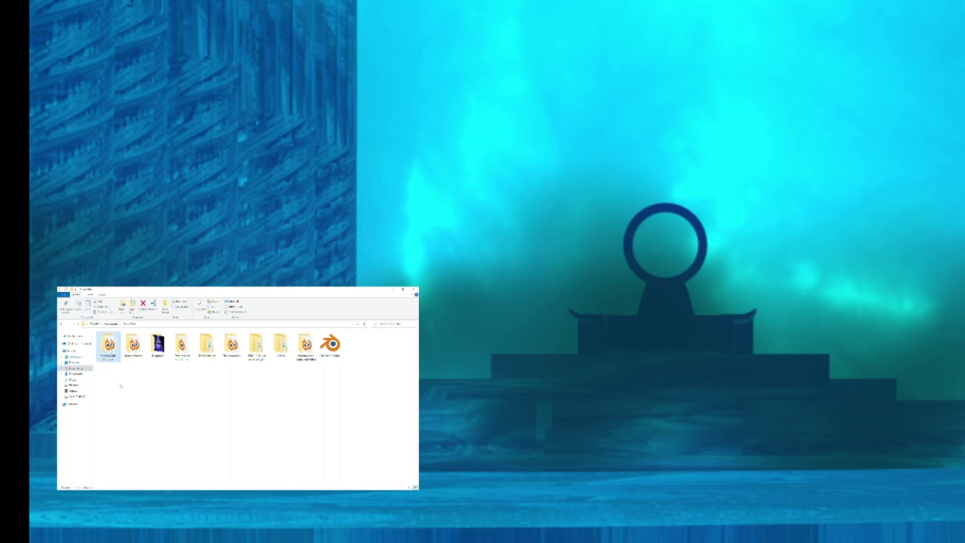
{"action": "left_click", "coordinate": [133, 345]}
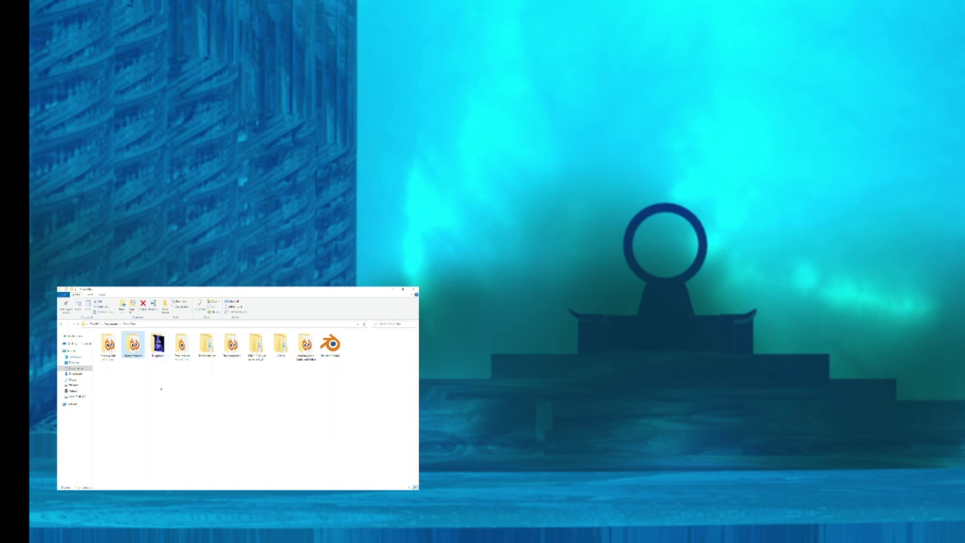
{"action": "key", "text": "Right"}
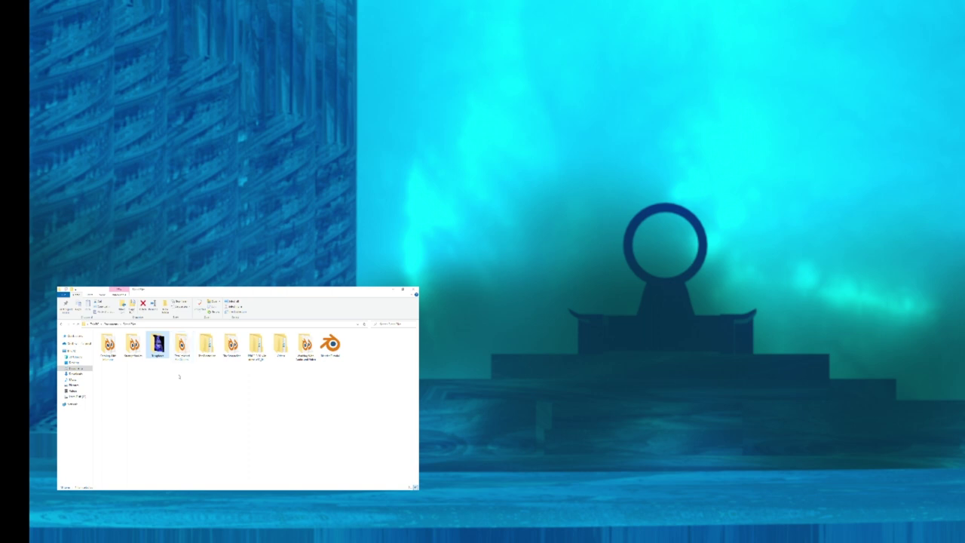
{"action": "left_click", "coordinate": [182, 347]}
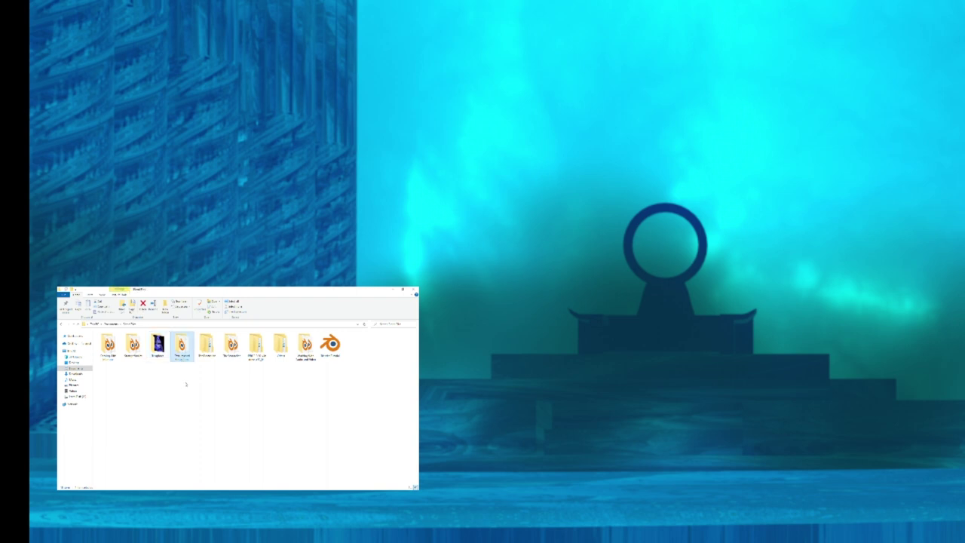
{"action": "left_click", "coordinate": [205, 348]}
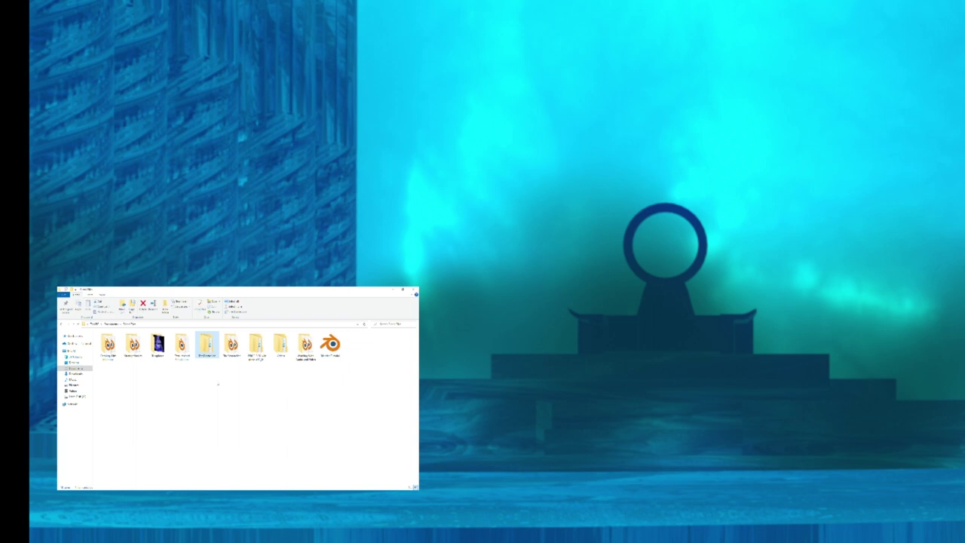
{"action": "left_click", "coordinate": [231, 345]}
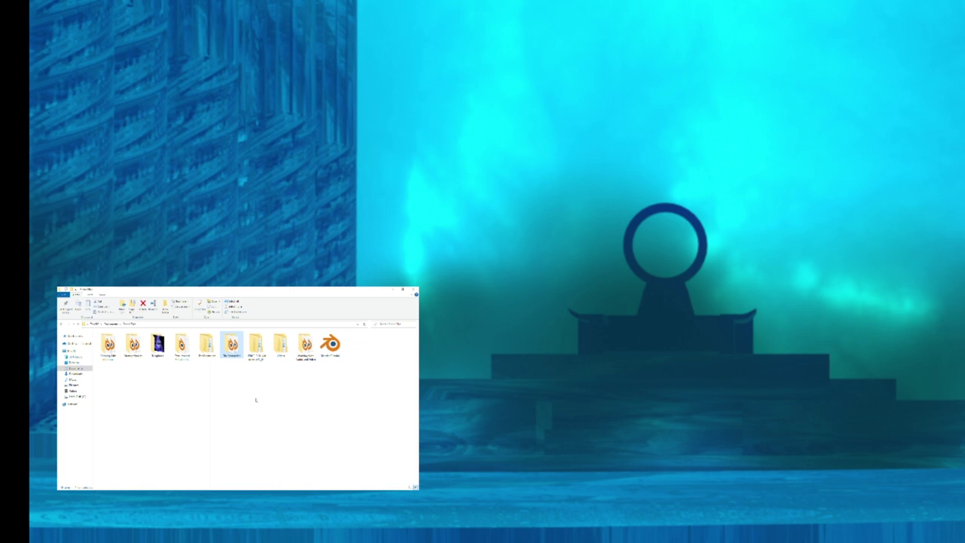
{"action": "left_click", "coordinate": [305, 345]}
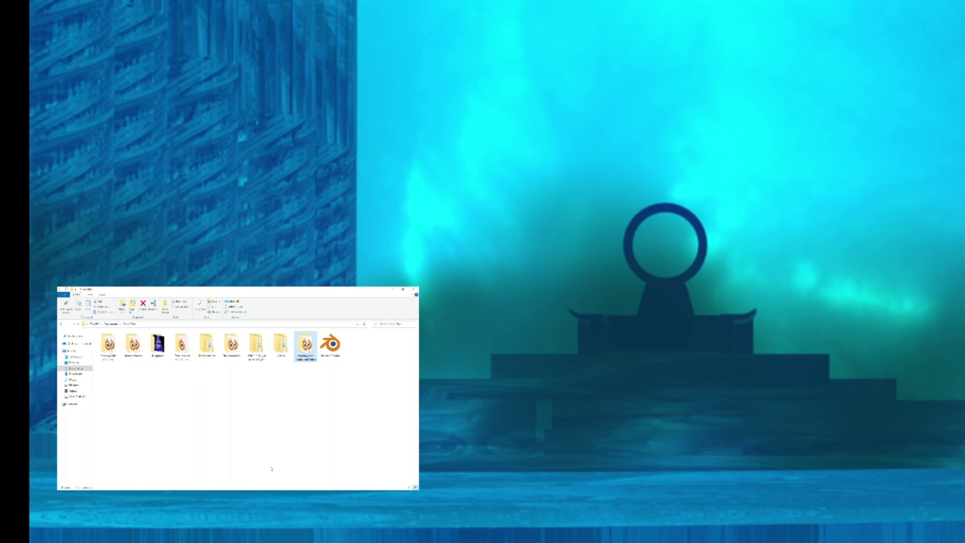
- Open the first project folder, look over its subfolders, view the contents of The Elder Scrolls subfolder and return to the project folder
{"action": "double_click", "coordinate": [107, 346]}
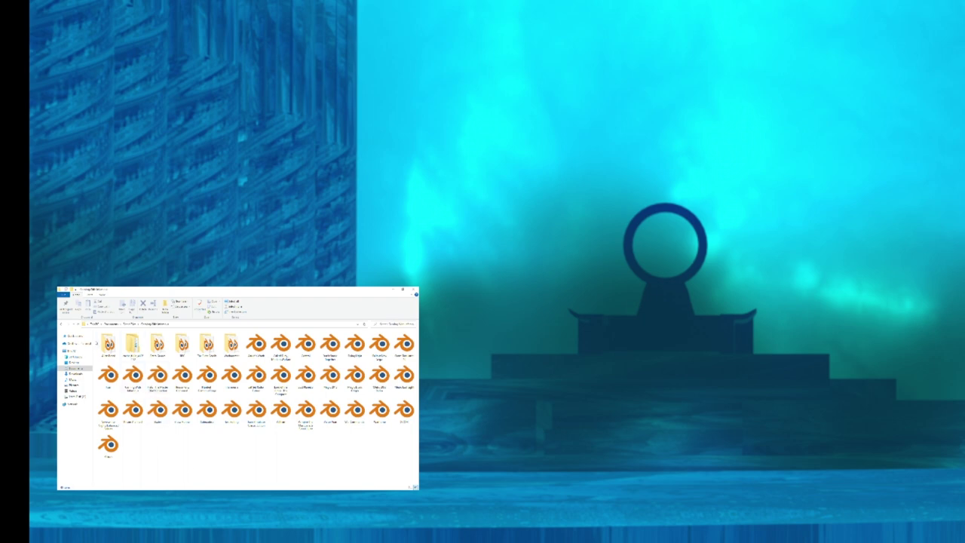
{"action": "left_click", "coordinate": [108, 346]}
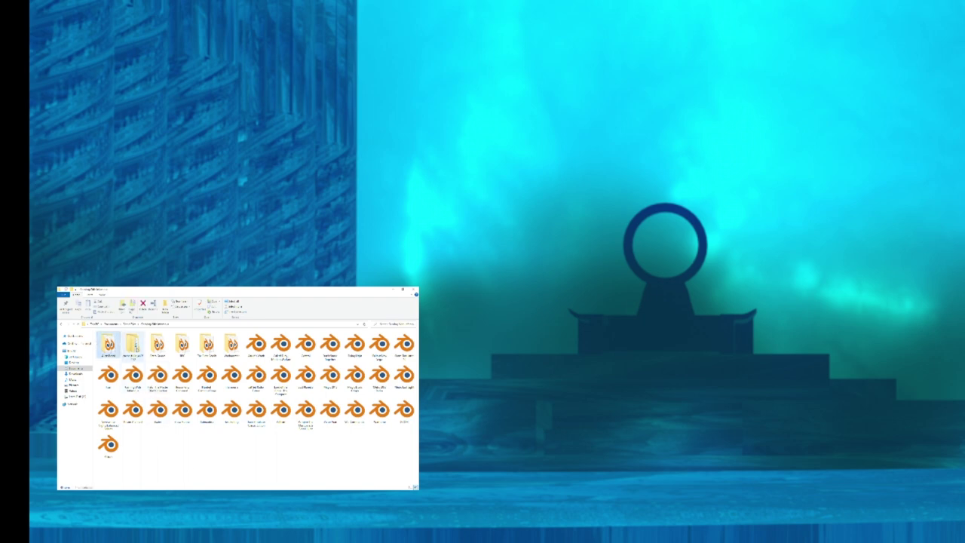
{"action": "left_click", "coordinate": [183, 345]}
{"action": "left_click", "coordinate": [206, 345]}
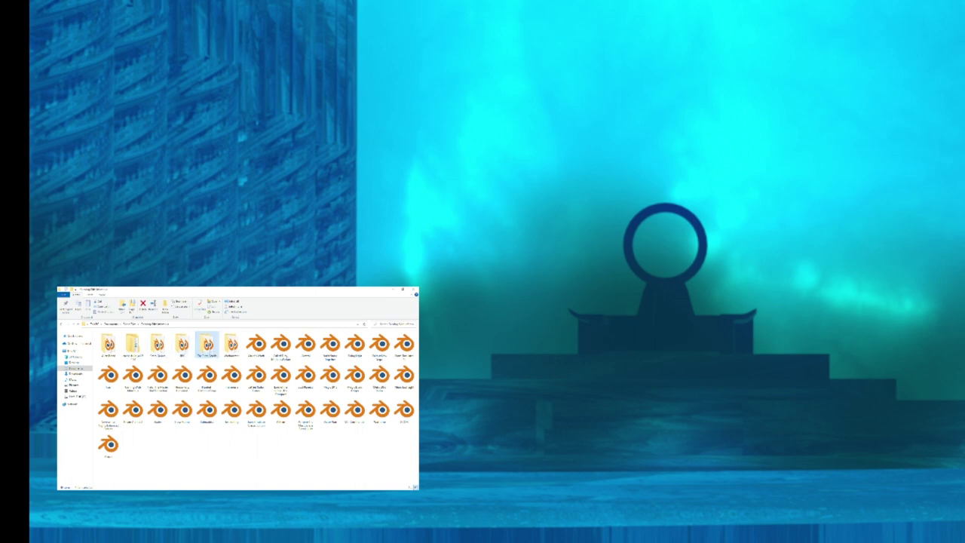
{"action": "left_click", "coordinate": [232, 345]}
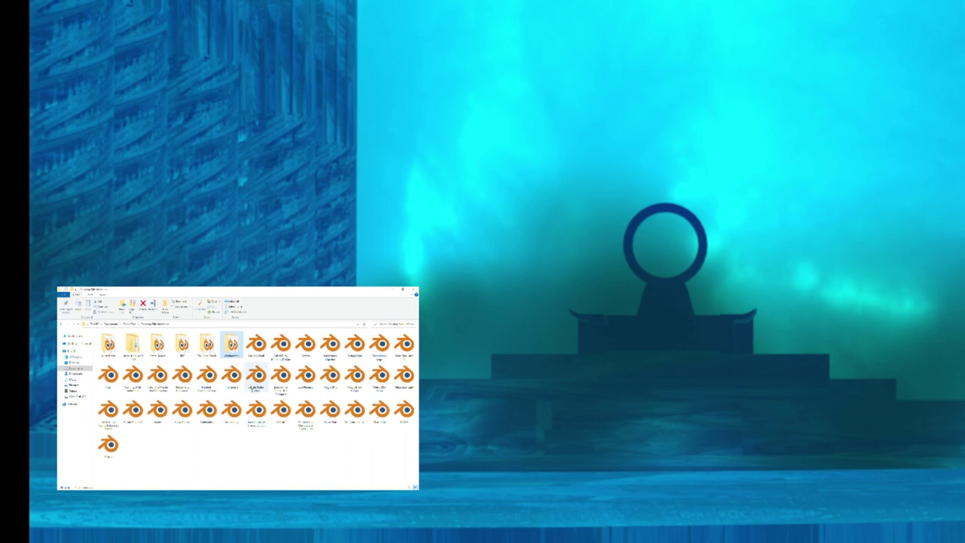
{"action": "double_click", "coordinate": [207, 345]}
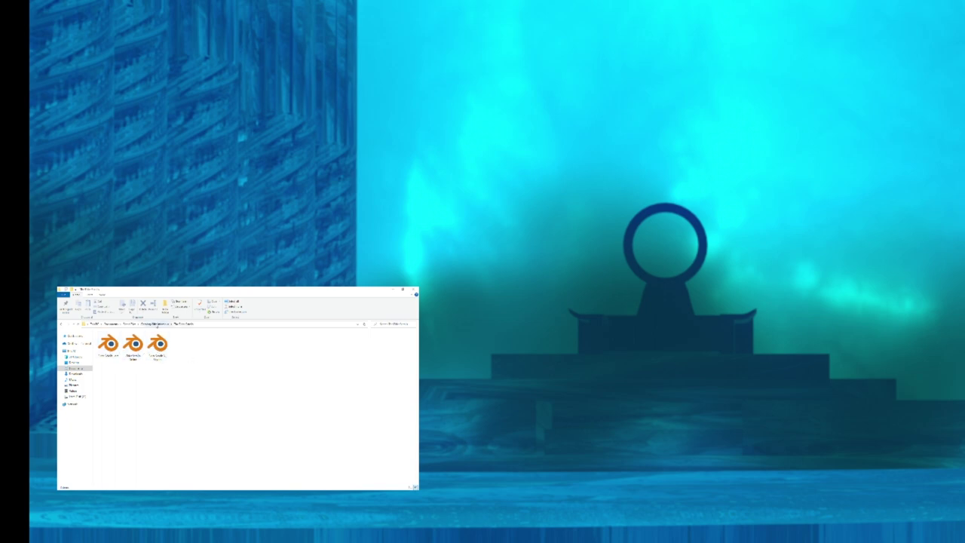
{"action": "left_click", "coordinate": [157, 324]}
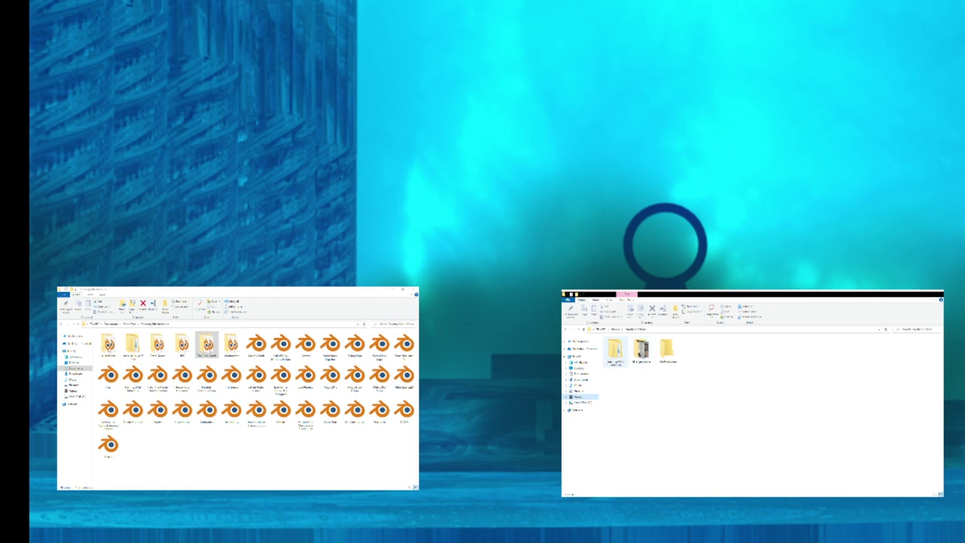
- In the second file window, open the gaming folder and view its second and third subfolders, returning to the gaming folder each time
{"action": "left_click", "coordinate": [615, 351]}
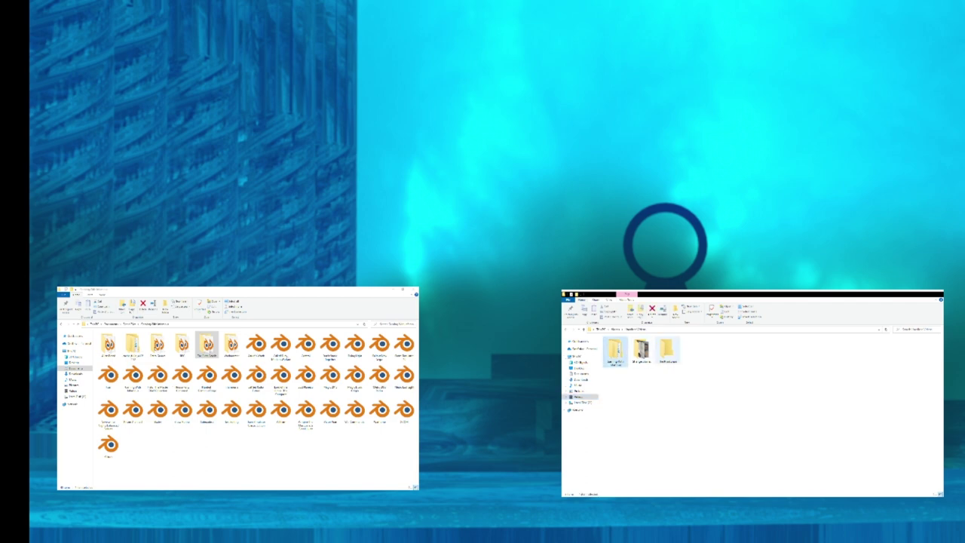
{"action": "key", "text": "Return"}
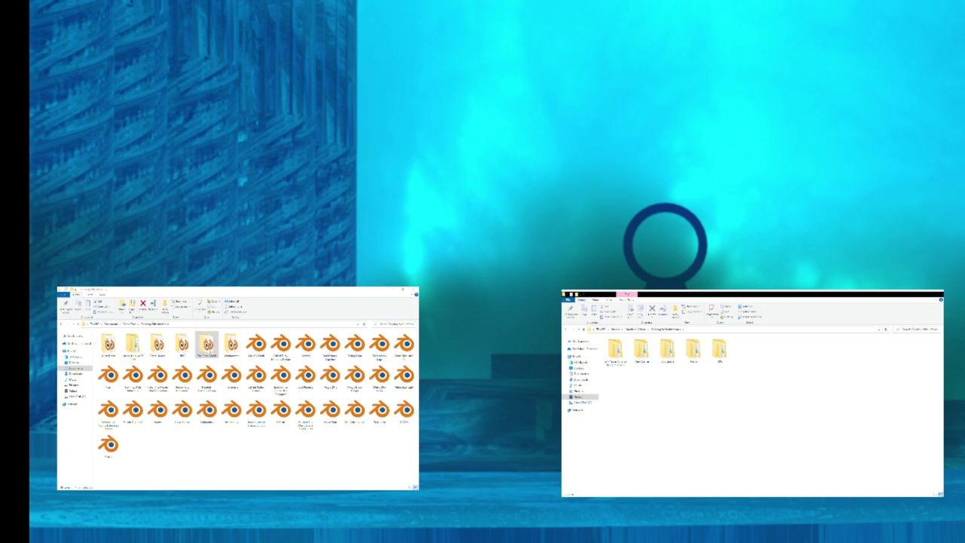
{"action": "double_click", "coordinate": [641, 348]}
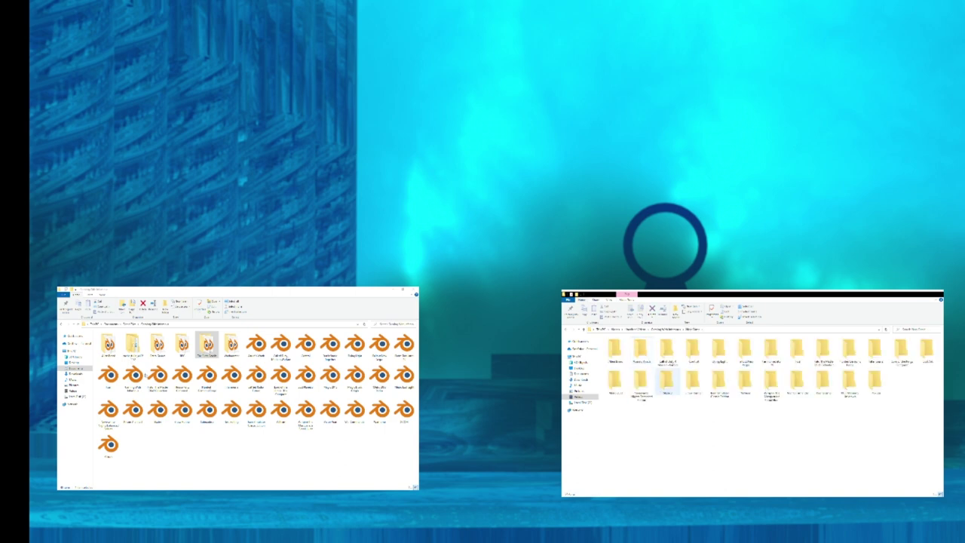
{"action": "key", "text": "alt+Left"}
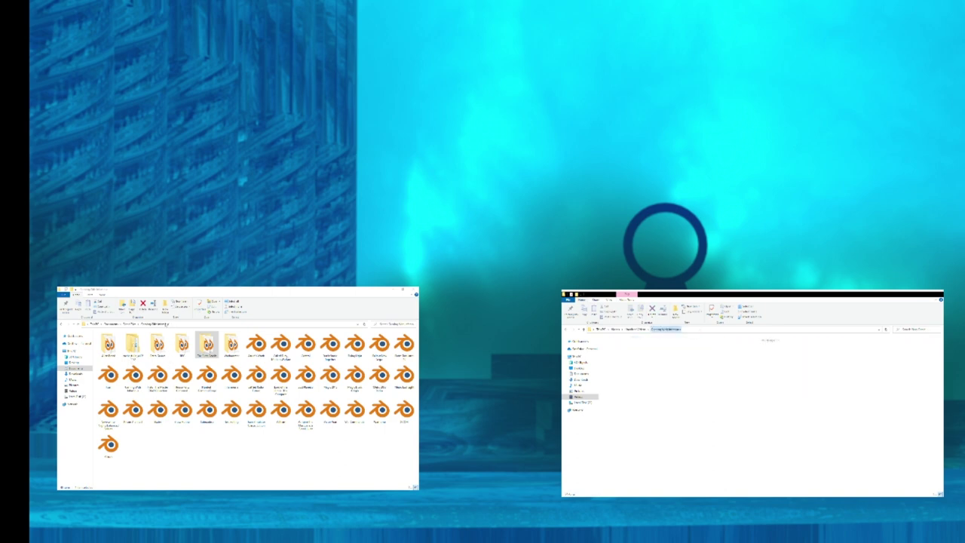
{"action": "double_click", "coordinate": [666, 348]}
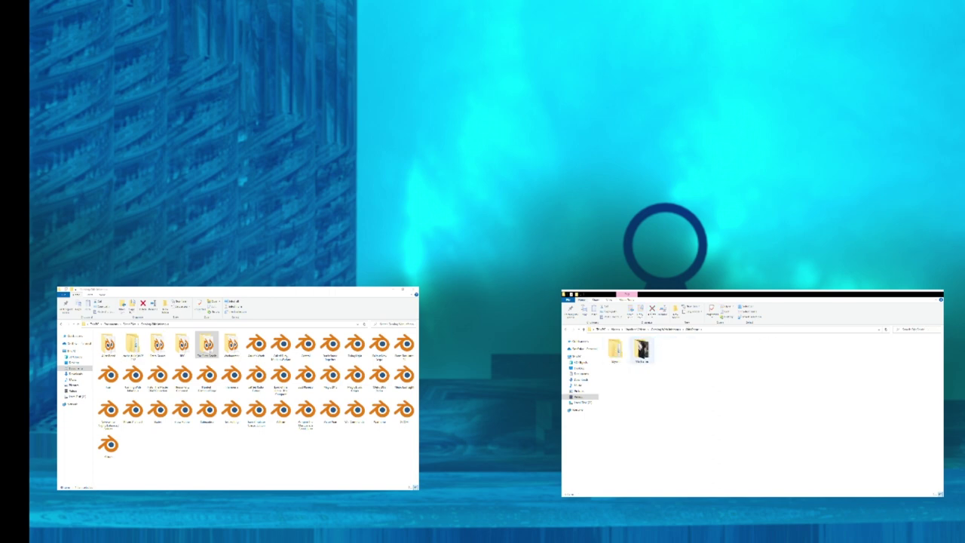
{"action": "key", "text": "alt+Left"}
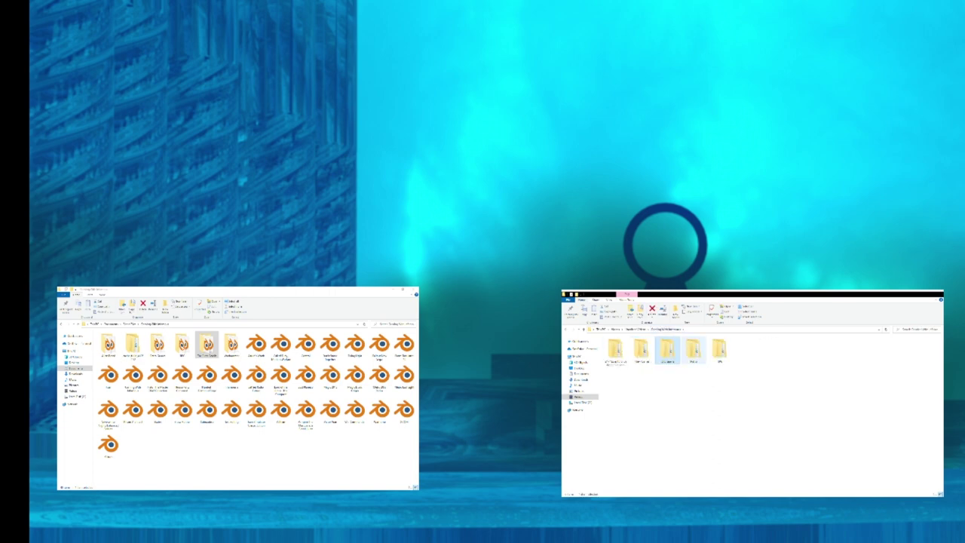
- View the contents of the gaming folder's last two subfolders, then go back up to the folder containing it
{"action": "double_click", "coordinate": [694, 348]}
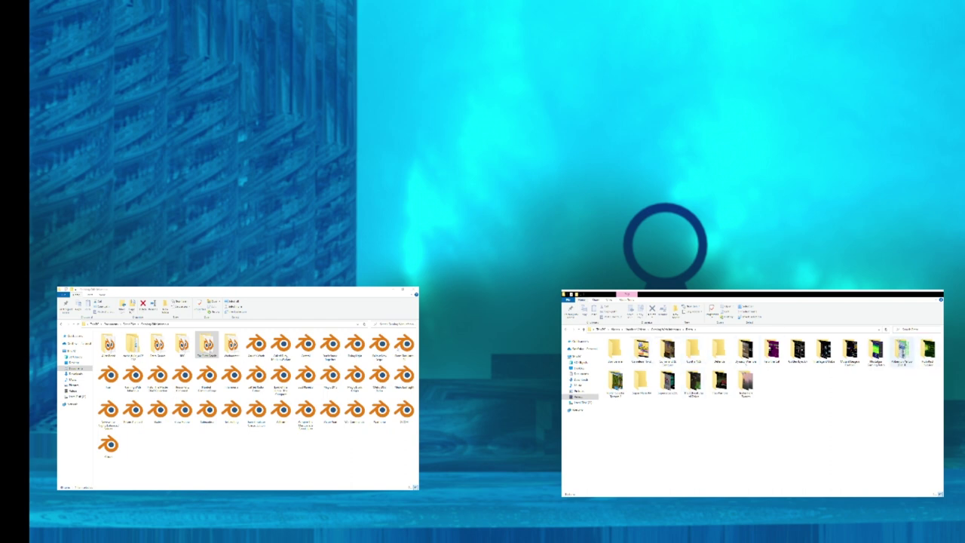
{"action": "key", "text": "alt+Left"}
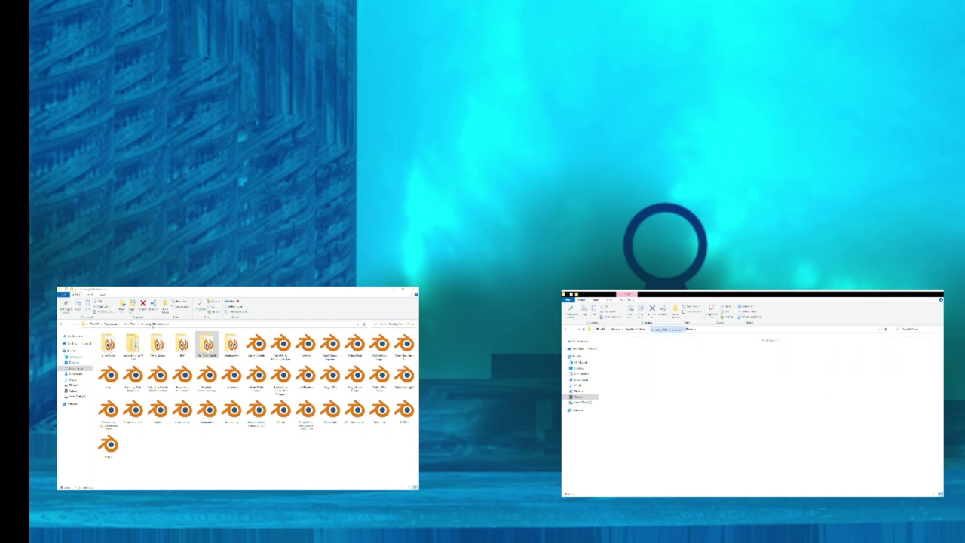
{"action": "double_click", "coordinate": [718, 348]}
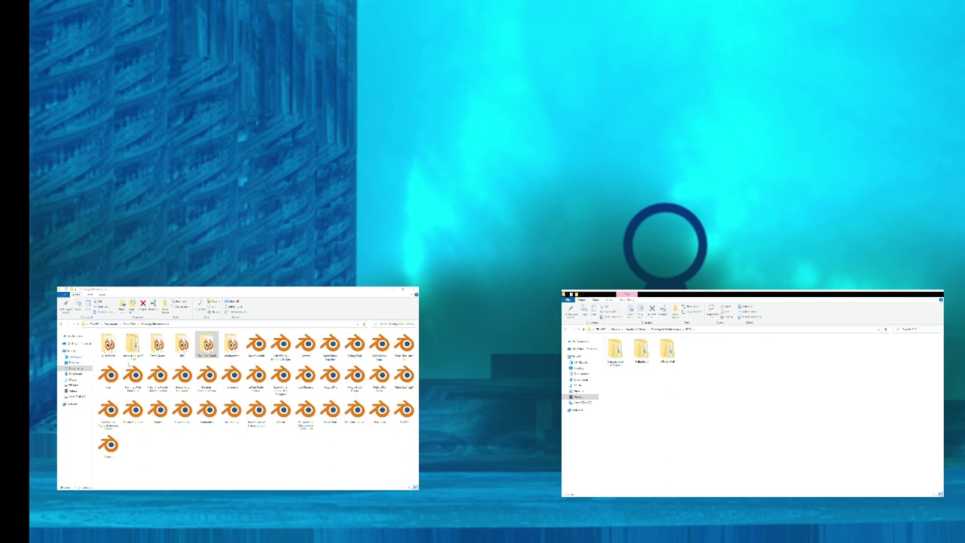
{"action": "key", "text": "alt+Left"}
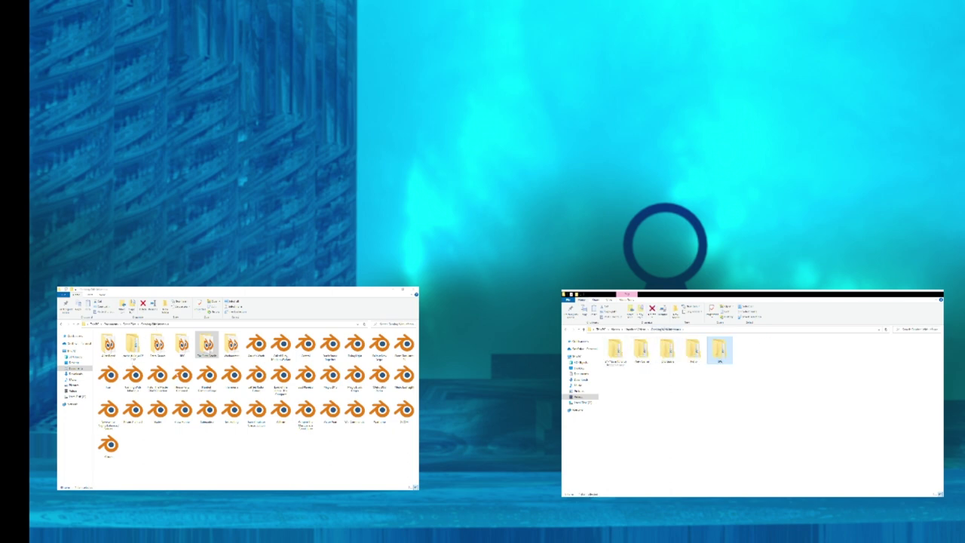
{"action": "key", "text": "alt+Left"}
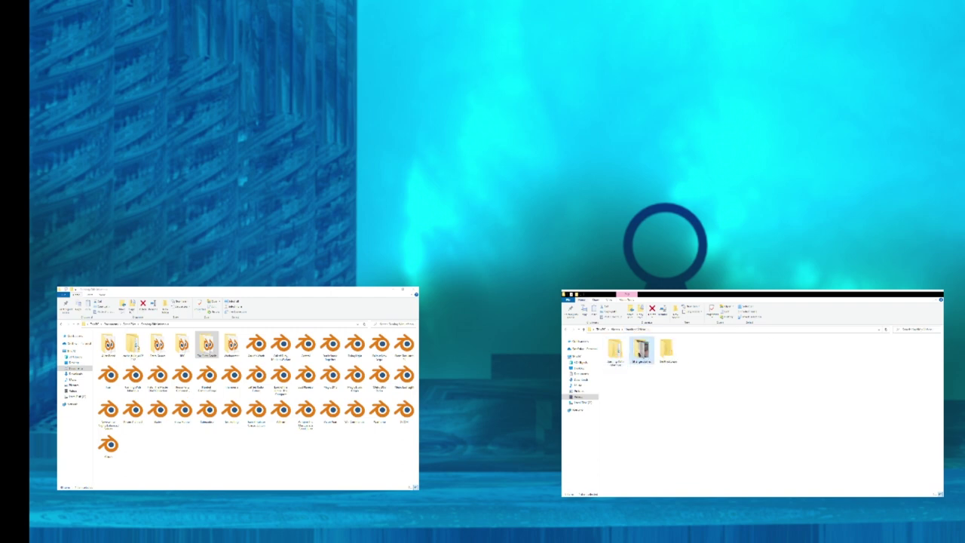
- View the contents of the two folders beside the gaming folder and return to the main Videos folder
{"action": "key", "text": "Return"}
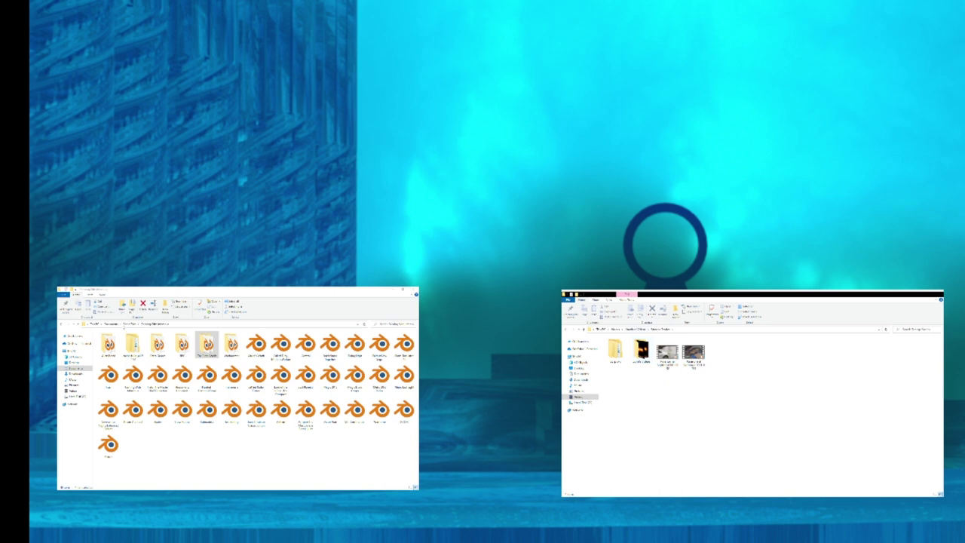
{"action": "key", "text": "alt+Left"}
{"action": "key", "text": "Return"}
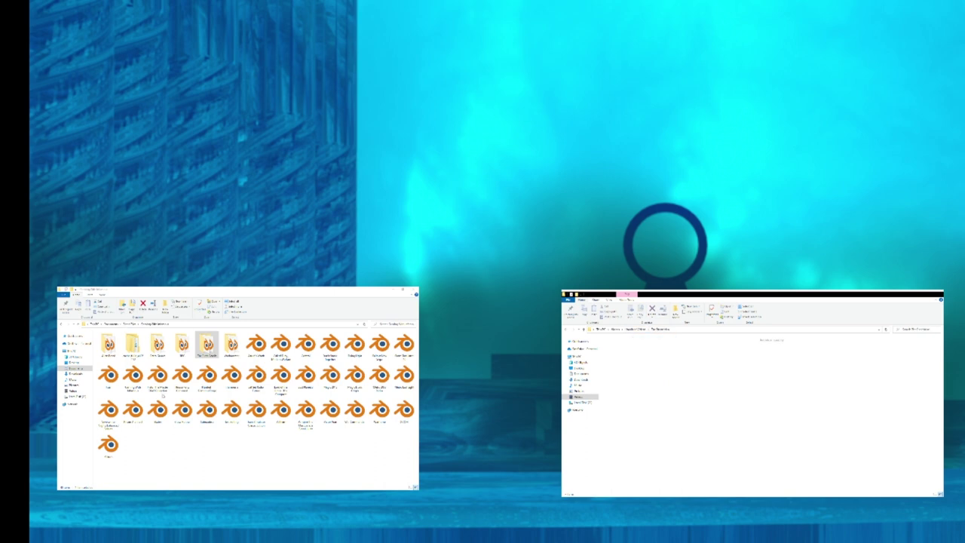
{"action": "key", "text": "alt+Left"}
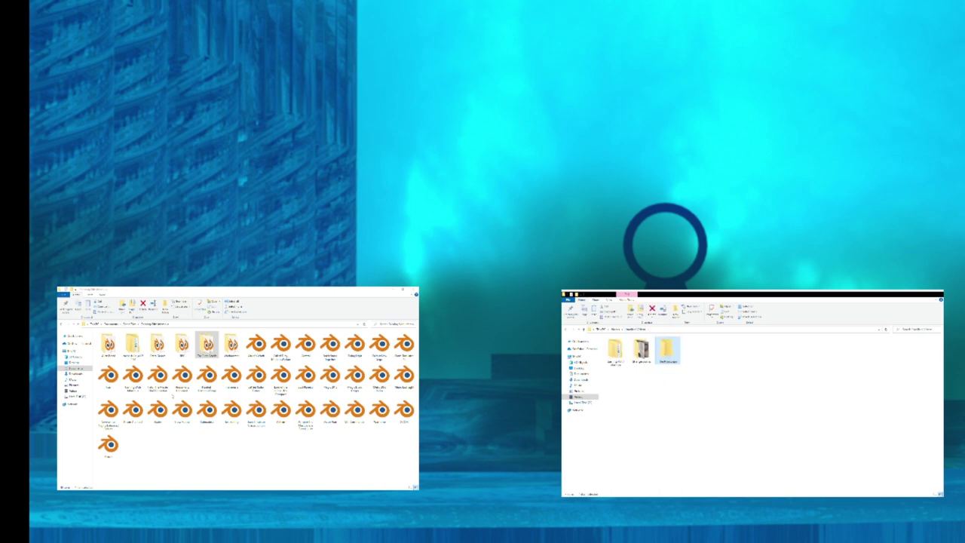
{"action": "key", "text": "alt+Left"}
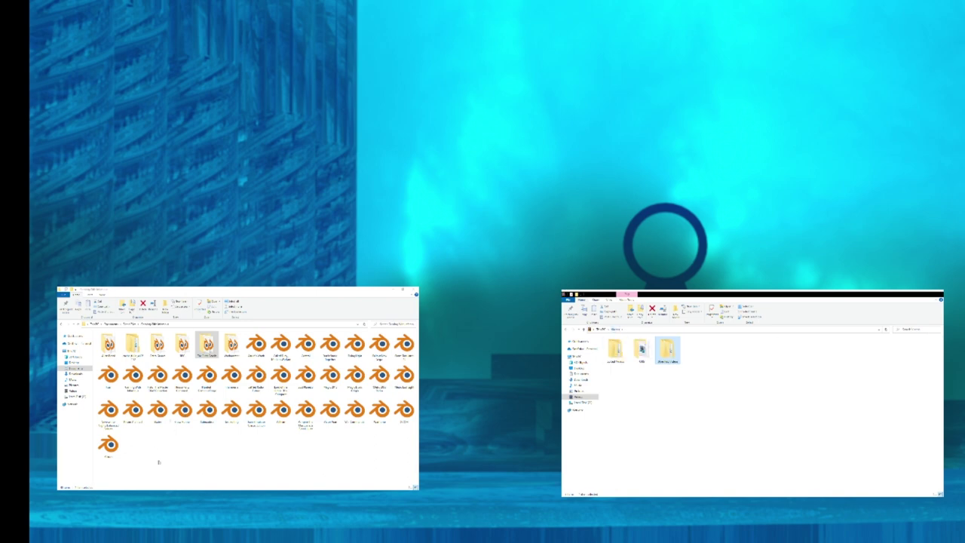
- Open the unedited videos folder's gaming directory and display its Newer Games subfolder
{"action": "key", "text": "ctrl+space"}
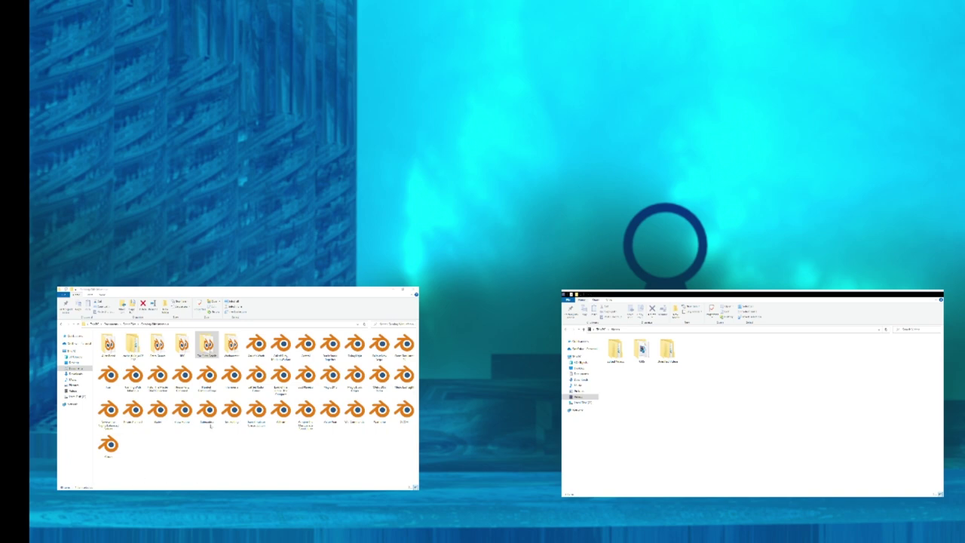
{"action": "double_click", "coordinate": [667, 349]}
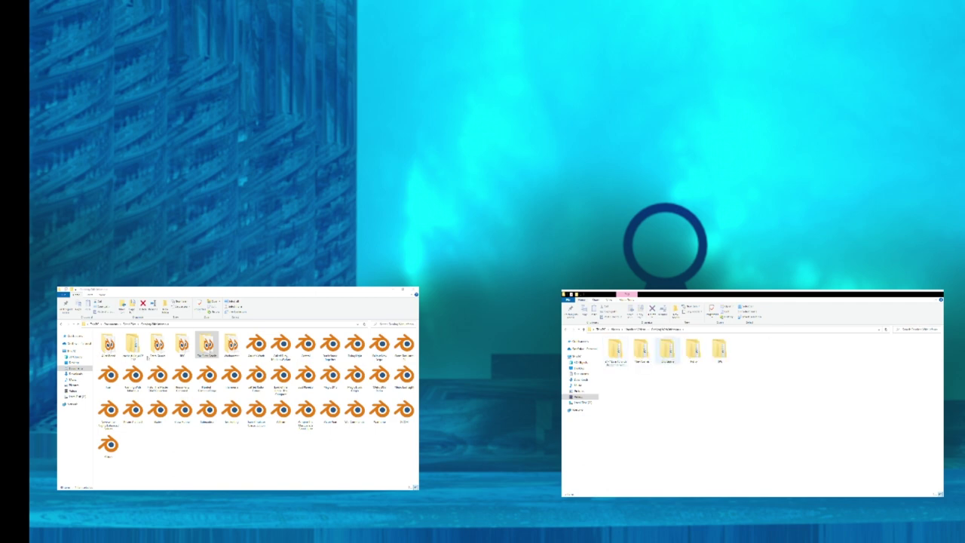
{"action": "double_click", "coordinate": [667, 350]}
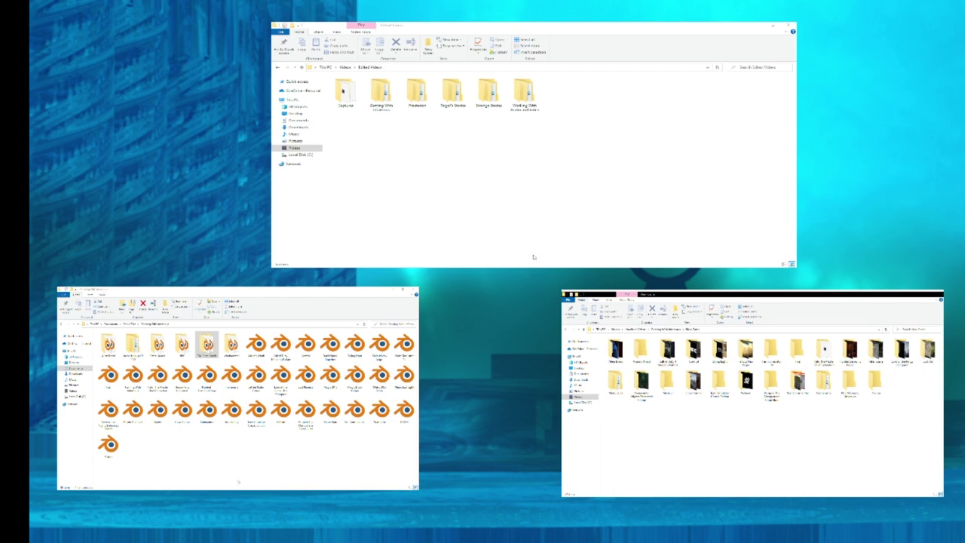
- In Edited Videos, open the gaming folder and look over its Newer Games, Older Videos, Retro Gaming and RPG subfolders
{"action": "left_click", "coordinate": [343, 93]}
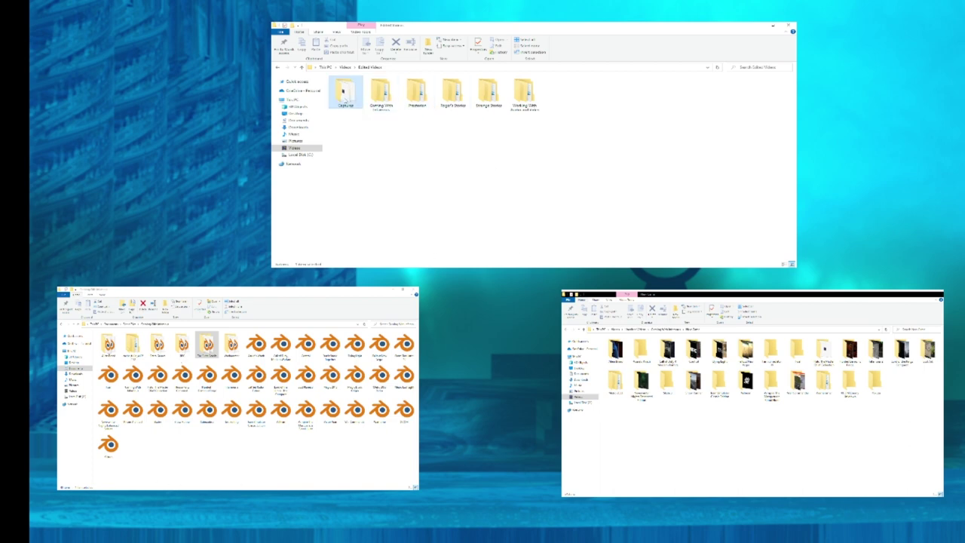
{"action": "double_click", "coordinate": [381, 92]}
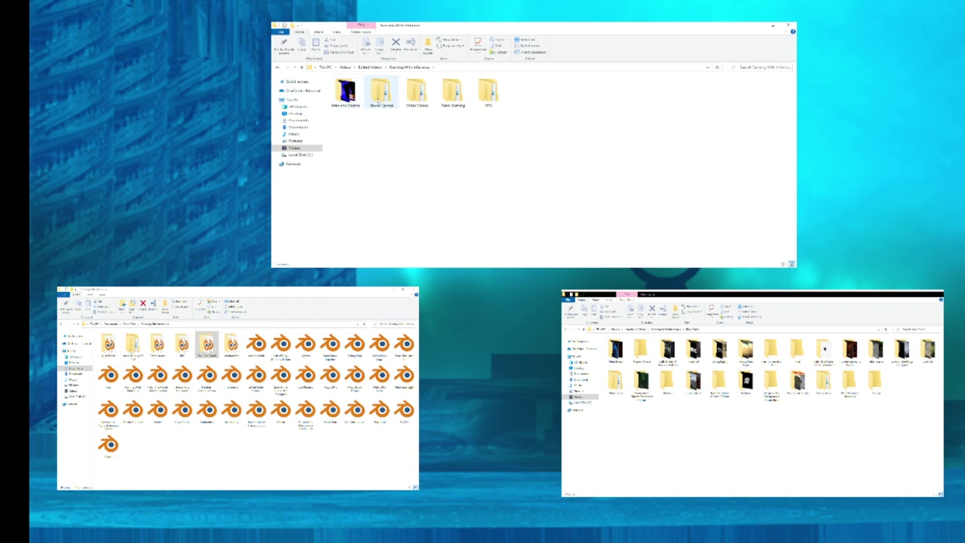
{"action": "left_click", "coordinate": [379, 94]}
{"action": "left_click", "coordinate": [417, 92]}
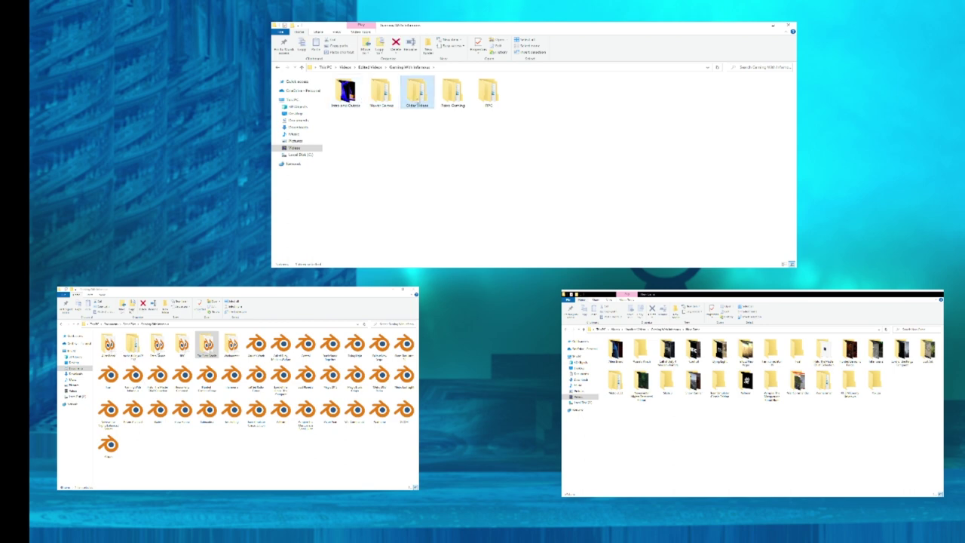
{"action": "left_click", "coordinate": [452, 92]}
{"action": "double_click", "coordinate": [490, 94]}
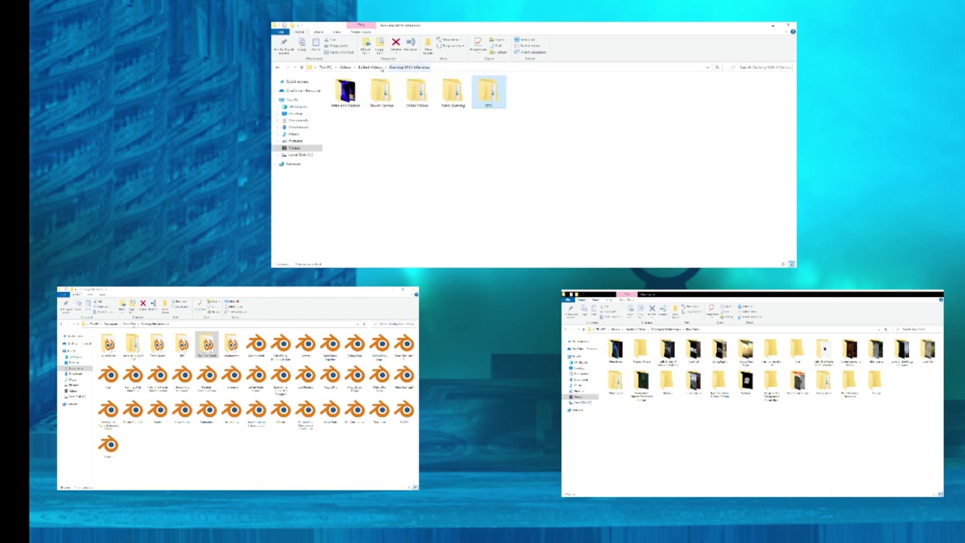
- In Edited Videos, open Ancient History inside the folder beside the gaming folder, view its fourth subfolder, and return to Ancient History
{"action": "left_click", "coordinate": [369, 68]}
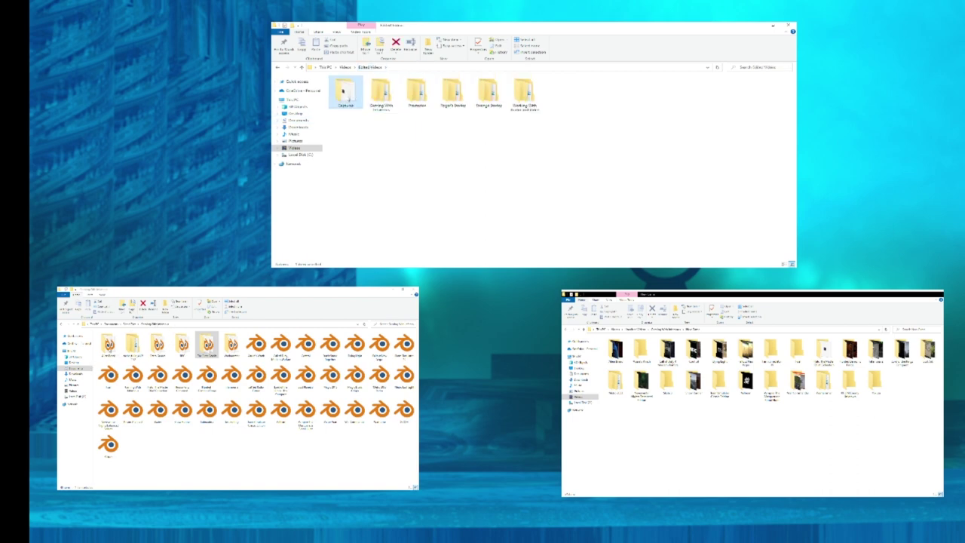
{"action": "double_click", "coordinate": [415, 94]}
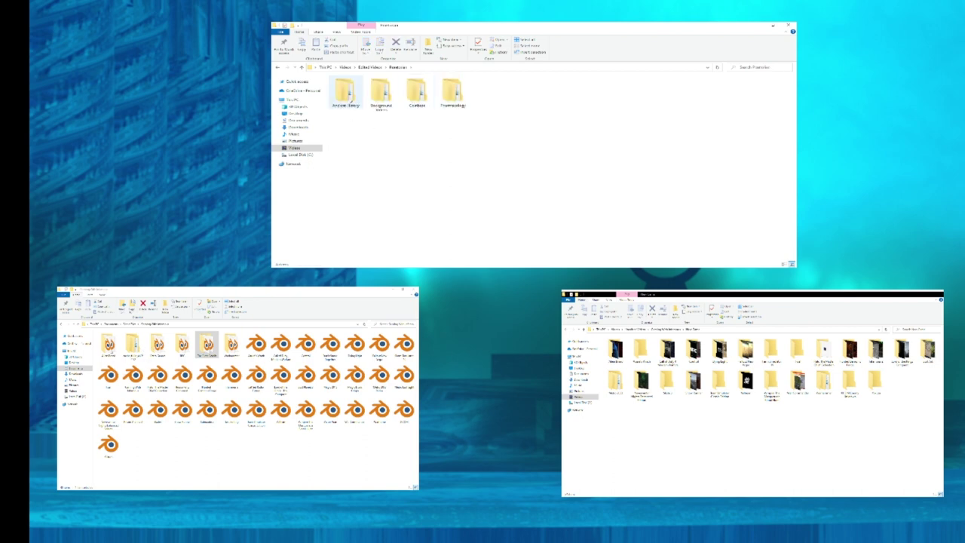
{"action": "double_click", "coordinate": [345, 92]}
{"action": "left_click", "coordinate": [343, 90]}
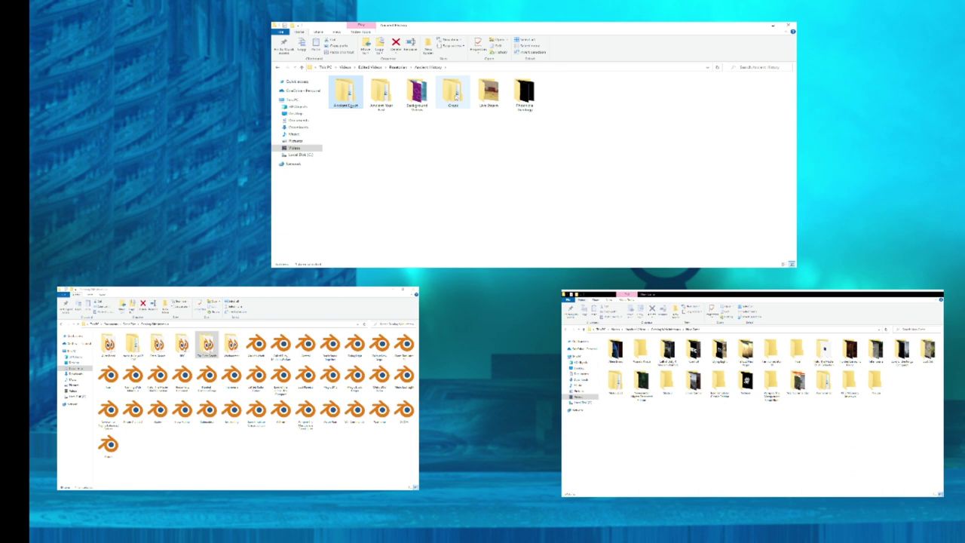
{"action": "double_click", "coordinate": [455, 95]}
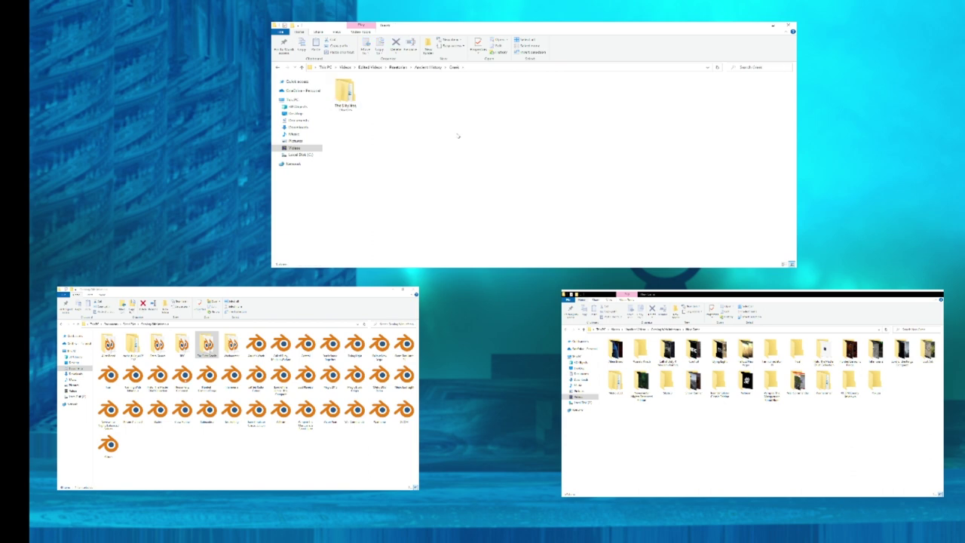
{"action": "left_click", "coordinate": [428, 67]}
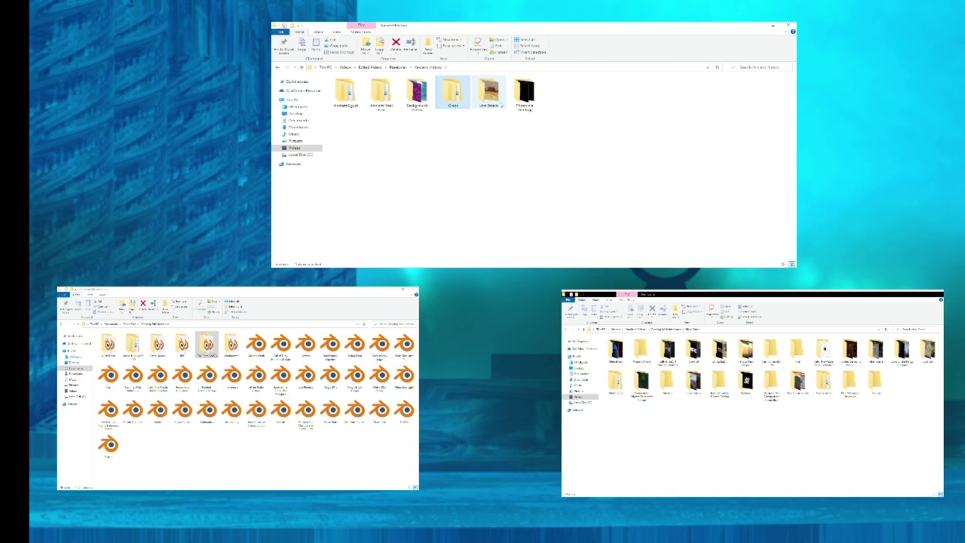
- Look through the last Ancient History subfolder and its folder of already used video files, then go back up to Ancient History
{"action": "double_click", "coordinate": [523, 93]}
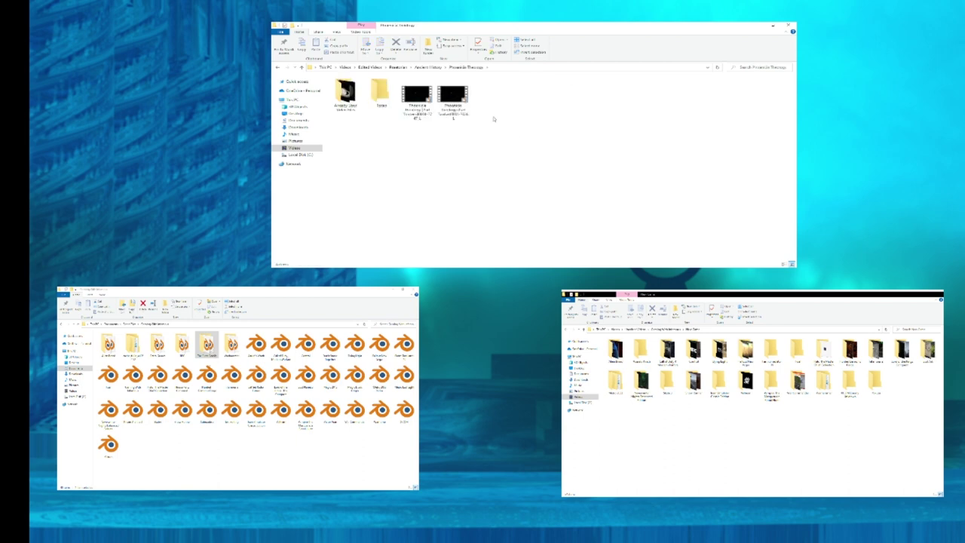
{"action": "left_click", "coordinate": [428, 67]}
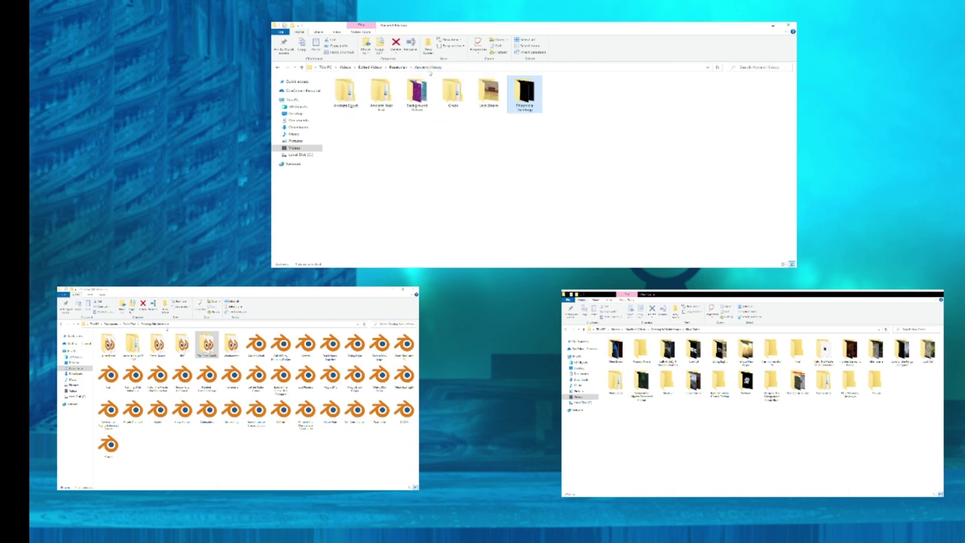
{"action": "double_click", "coordinate": [523, 93]}
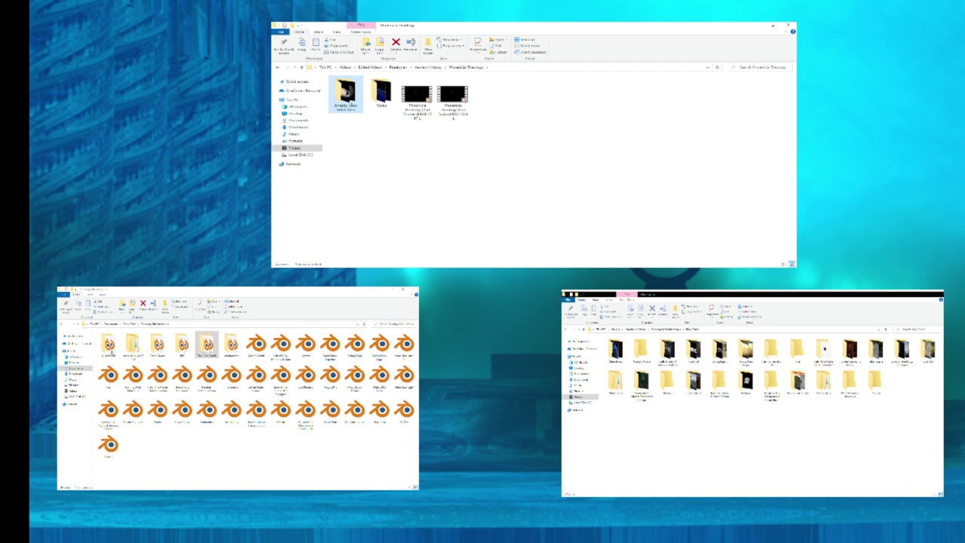
{"action": "double_click", "coordinate": [346, 94]}
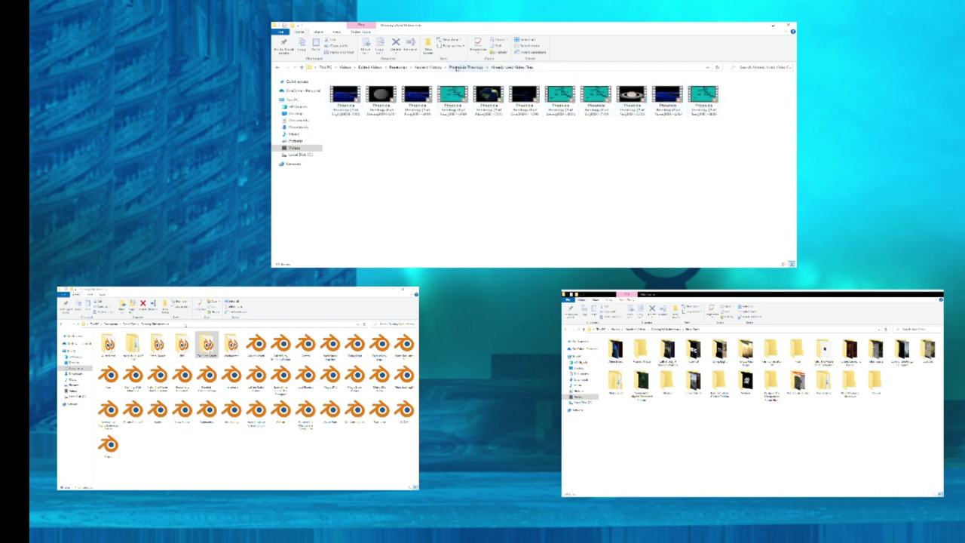
{"action": "left_click", "coordinate": [471, 67]}
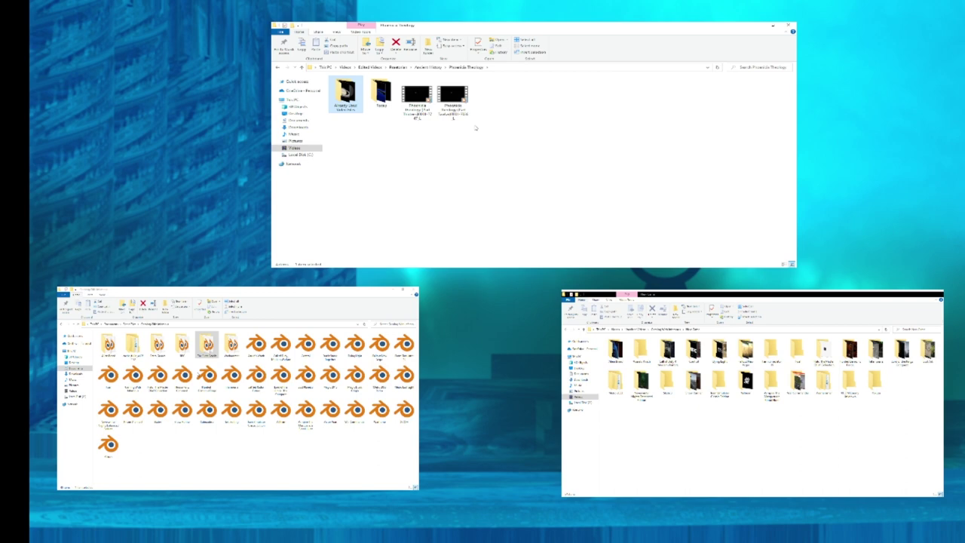
{"action": "key", "text": "alt+Up"}
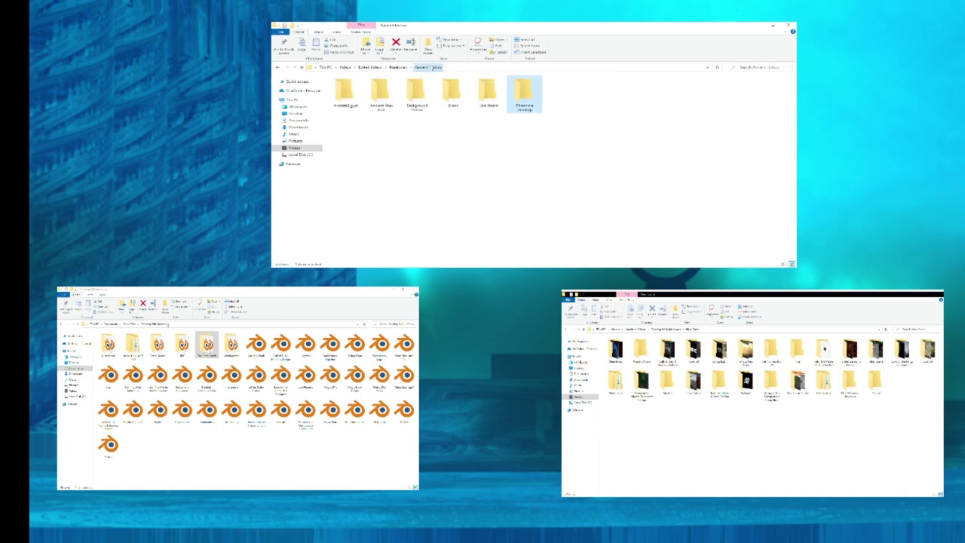
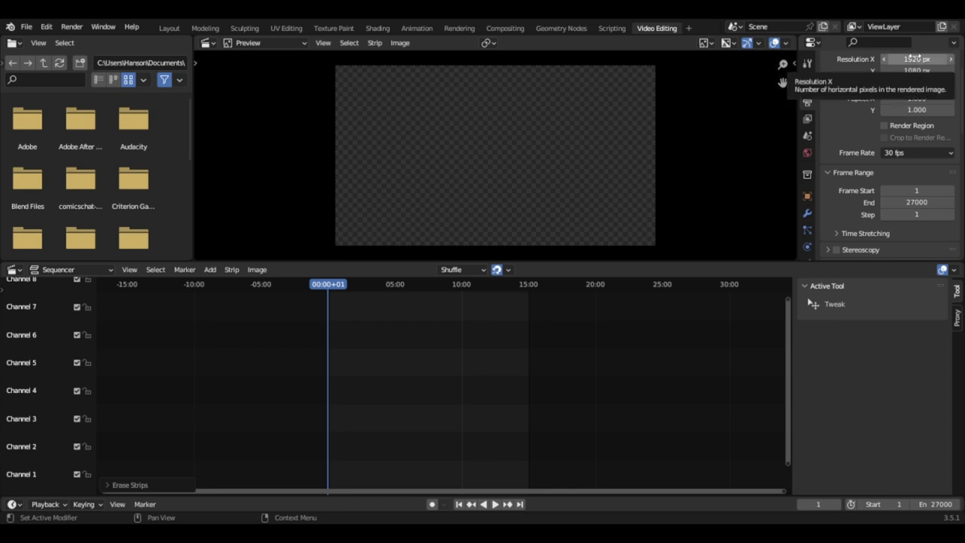
- Switch to Blender and review the output format, encoding and audio settings, including the available video codecs
{"action": "scroll", "coordinate": [858, 90], "scroll_direction": "up", "scroll_amount": 1}
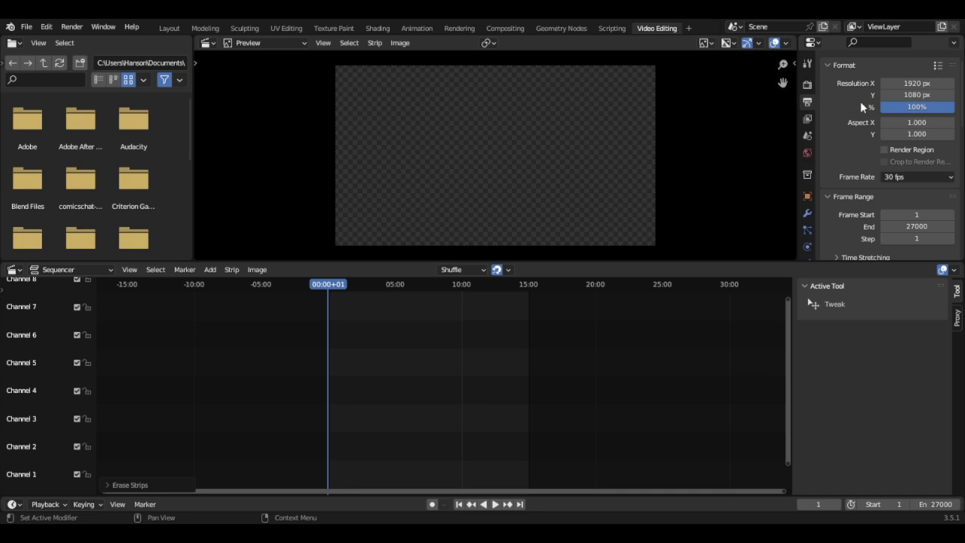
{"action": "scroll", "coordinate": [848, 150], "scroll_direction": "down", "scroll_amount": 8}
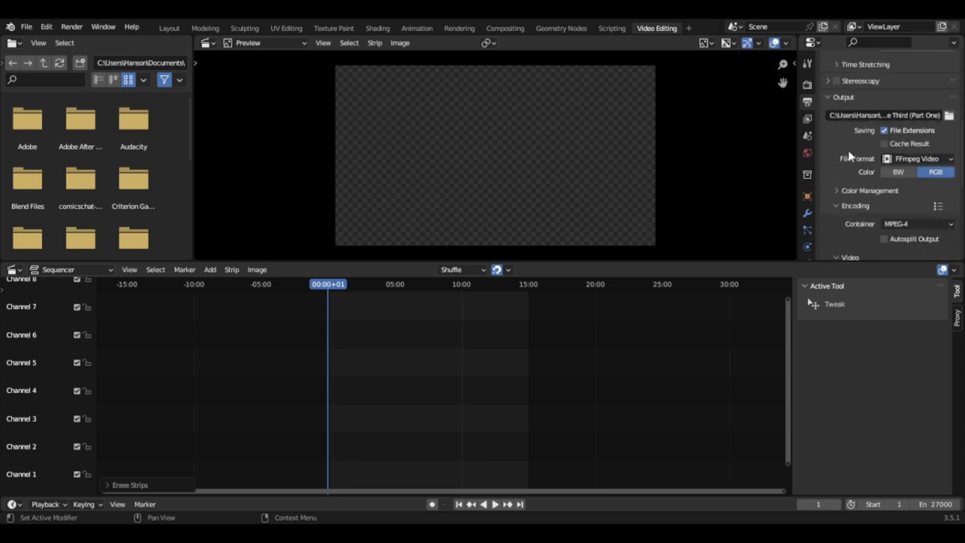
{"action": "scroll", "coordinate": [849, 150], "scroll_direction": "down", "scroll_amount": 2}
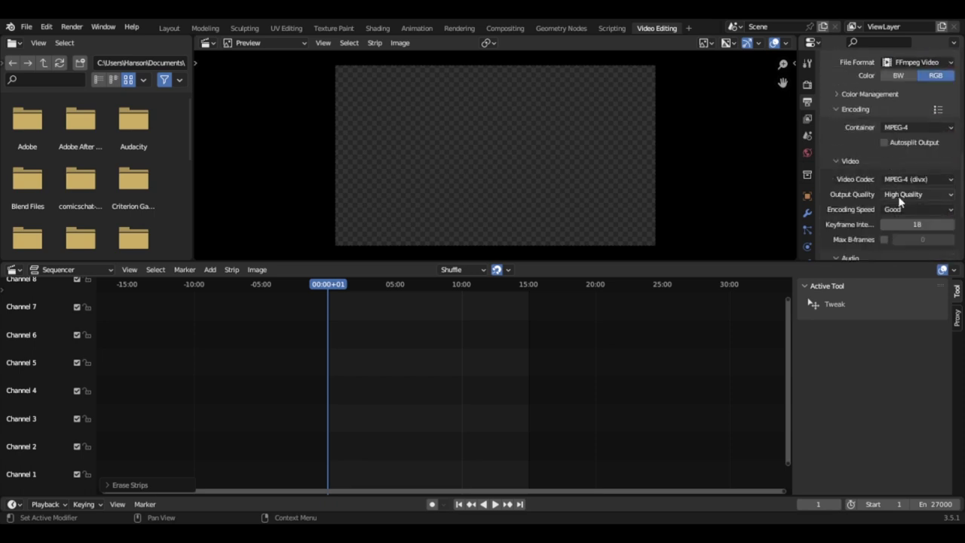
{"action": "scroll", "coordinate": [849, 160], "scroll_direction": "down", "scroll_amount": 2}
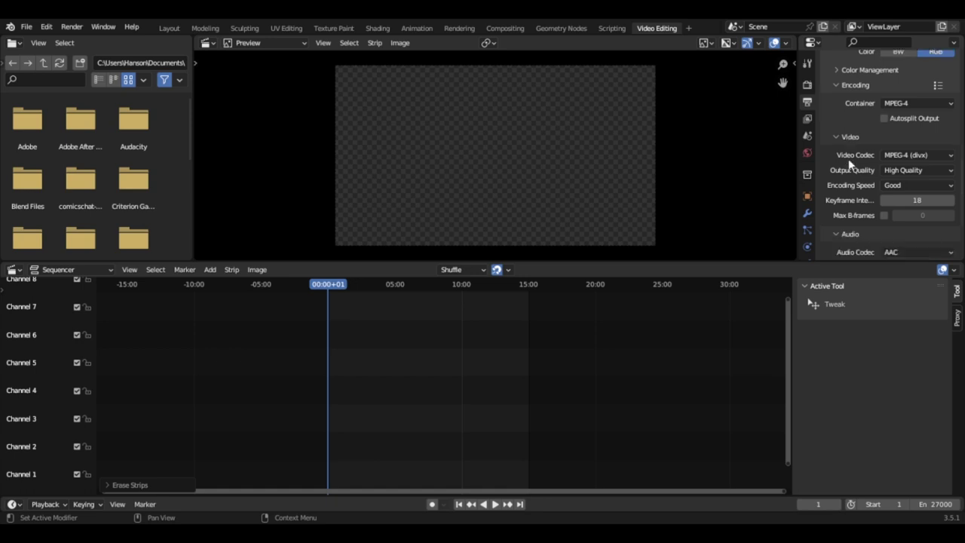
{"action": "scroll", "coordinate": [849, 163], "scroll_direction": "down", "scroll_amount": 3}
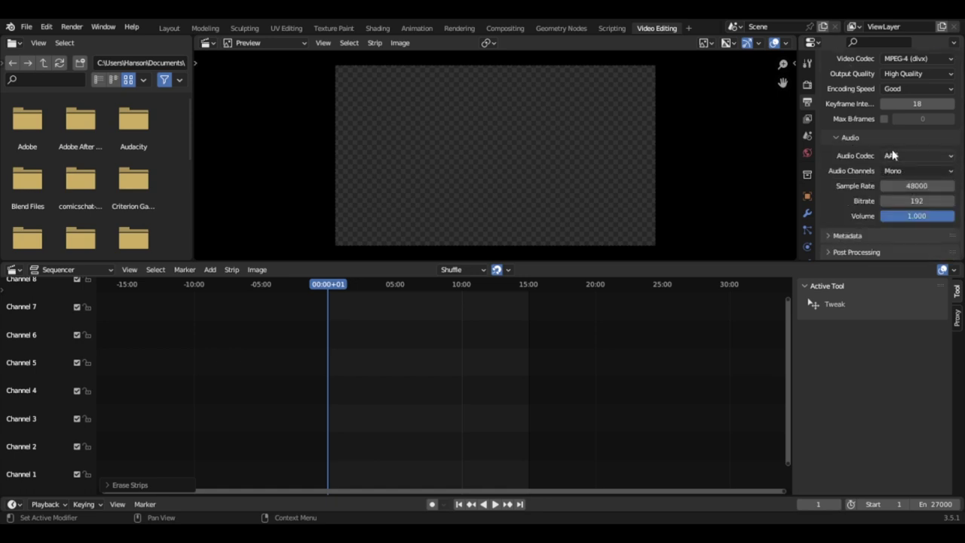
{"action": "scroll", "coordinate": [863, 148], "scroll_direction": "up", "scroll_amount": 3}
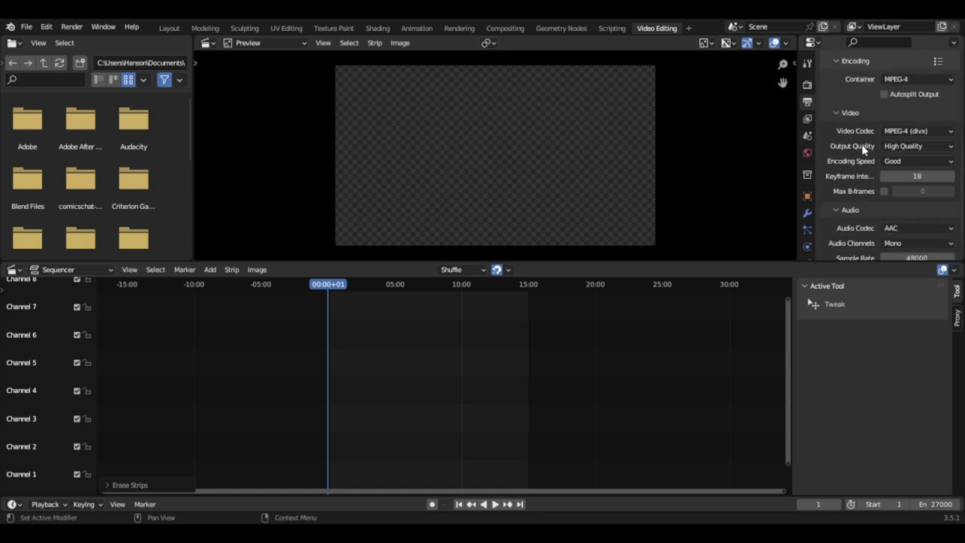
{"action": "left_click", "coordinate": [912, 130]}
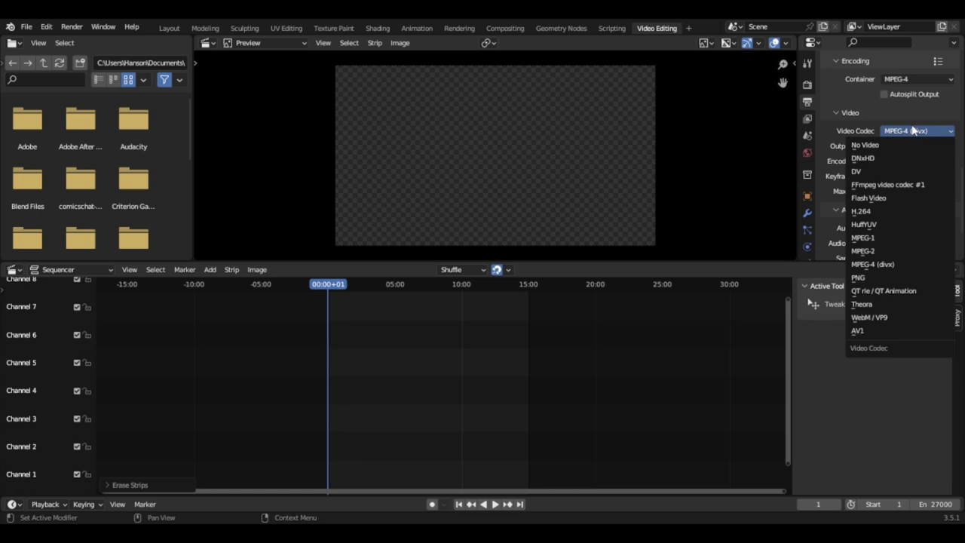
{"action": "left_click", "coordinate": [913, 131]}
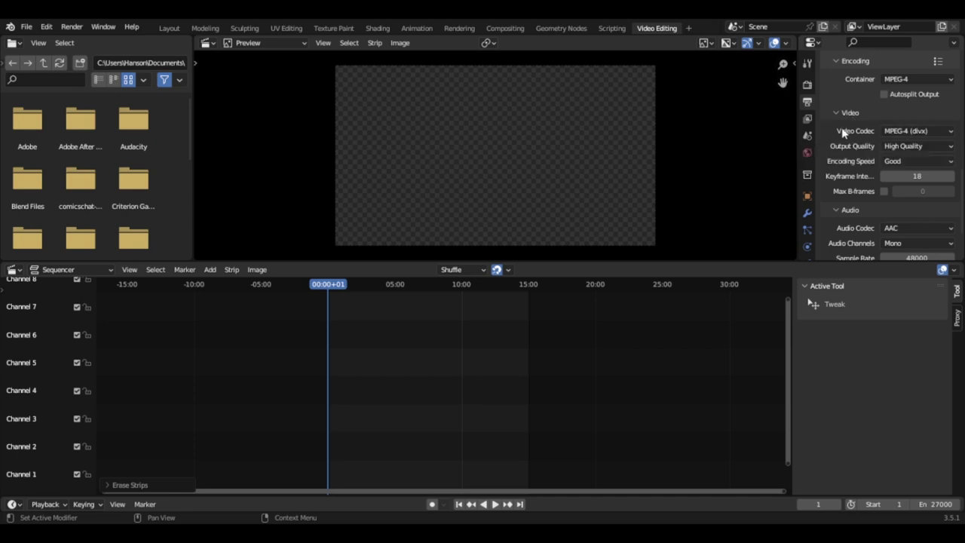
{"action": "left_click", "coordinate": [913, 132]}
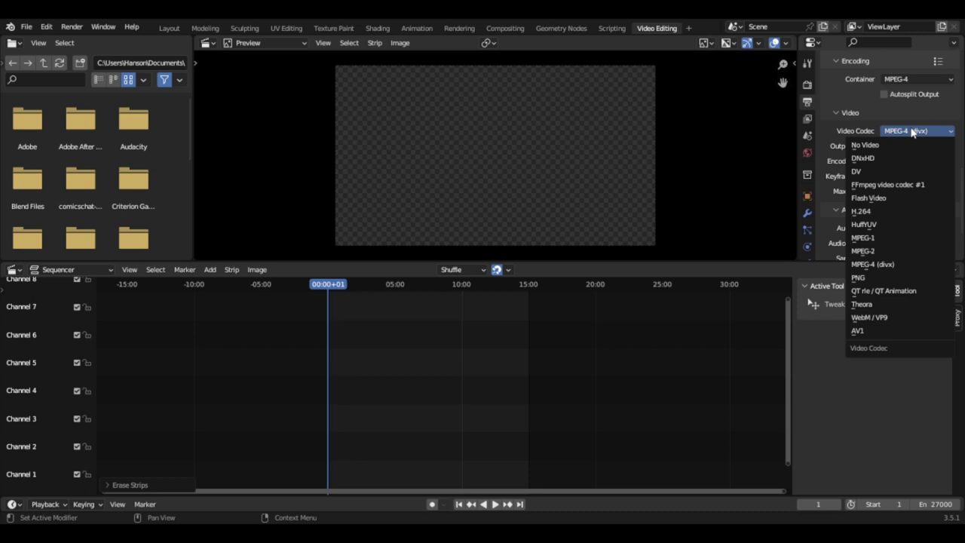
{"action": "left_click", "coordinate": [912, 131]}
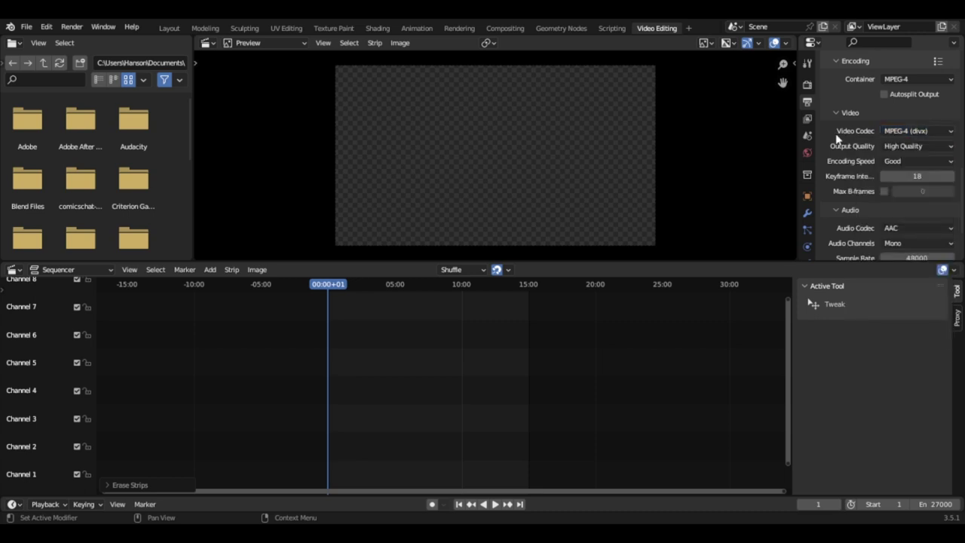
- Review the output file format and encoding settings and view the available container formats without changing the selection
{"action": "scroll", "coordinate": [840, 139], "scroll_direction": "up", "scroll_amount": 3}
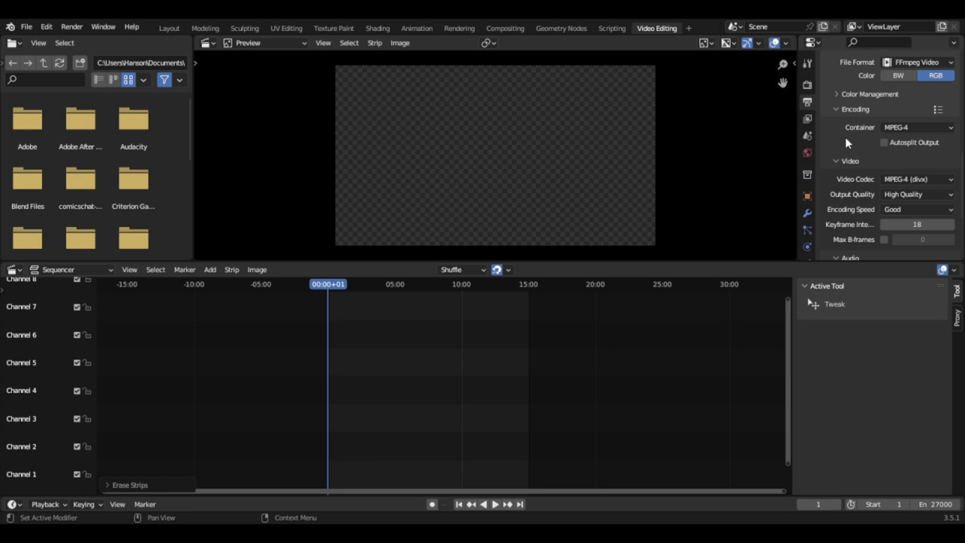
{"action": "scroll", "coordinate": [846, 137], "scroll_direction": "up", "scroll_amount": 3}
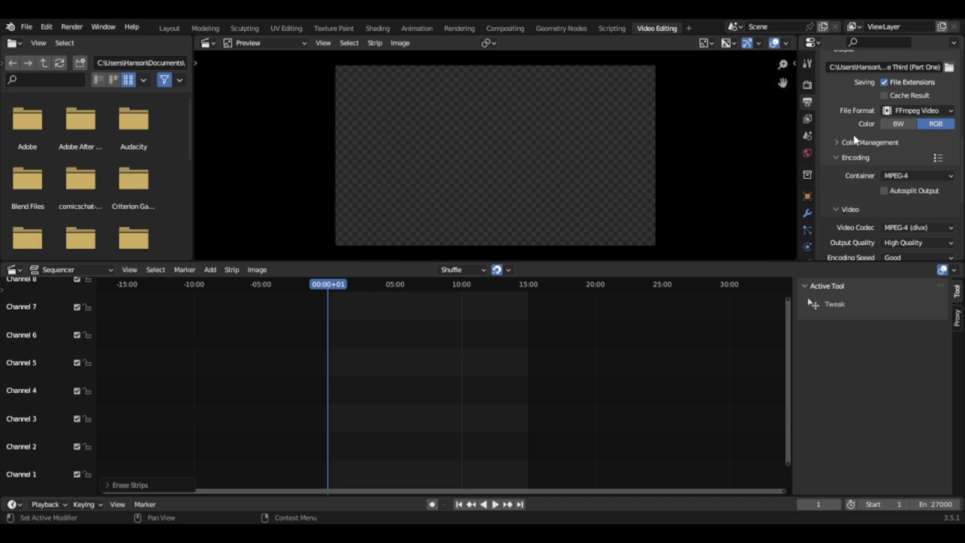
{"action": "scroll", "coordinate": [855, 137], "scroll_direction": "down", "scroll_amount": 2}
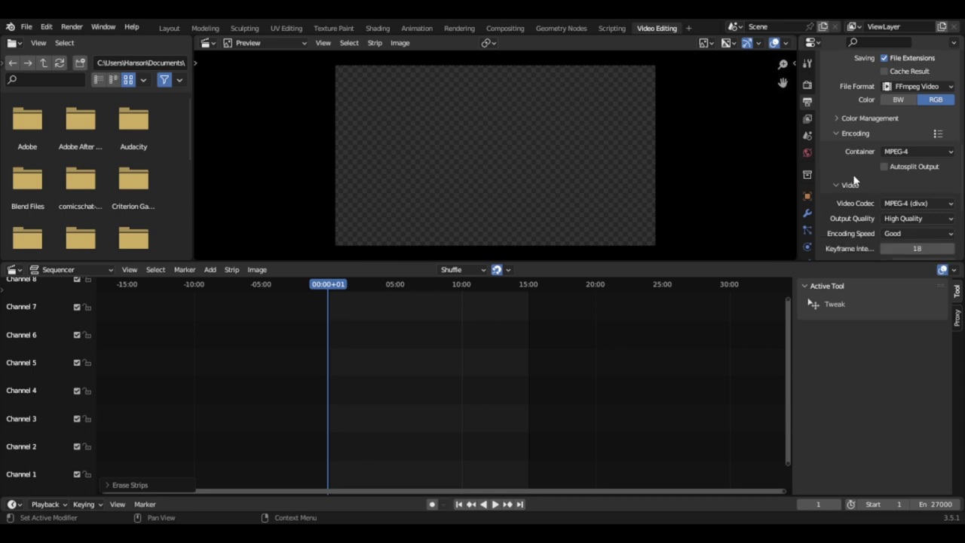
{"action": "scroll", "coordinate": [855, 179], "scroll_direction": "down", "scroll_amount": 3}
{"action": "scroll", "coordinate": [862, 171], "scroll_direction": "up", "scroll_amount": 3}
{"action": "left_click", "coordinate": [928, 151]}
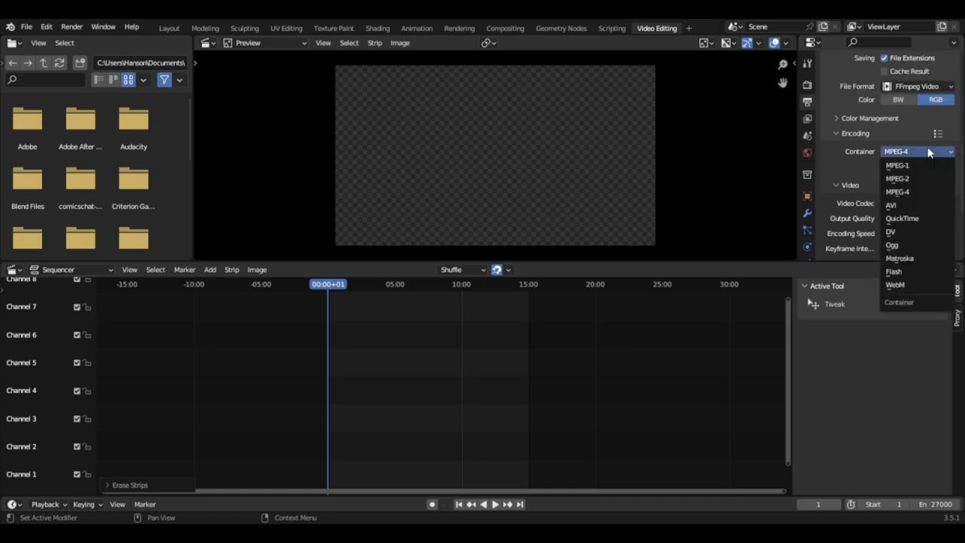
{"action": "left_click", "coordinate": [927, 152]}
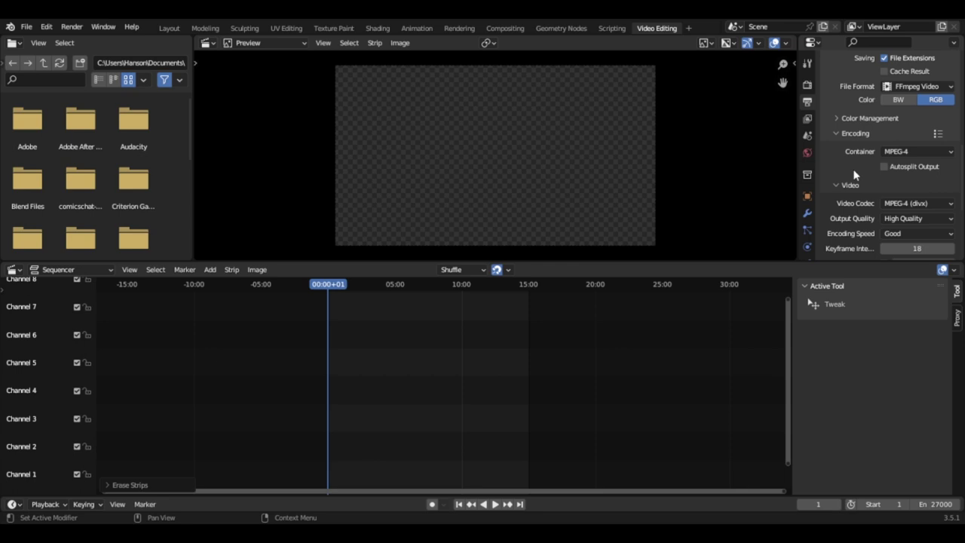
- Set the project's output frame rate to 60 fps
{"action": "scroll", "coordinate": [851, 159], "scroll_direction": "up", "scroll_amount": 5}
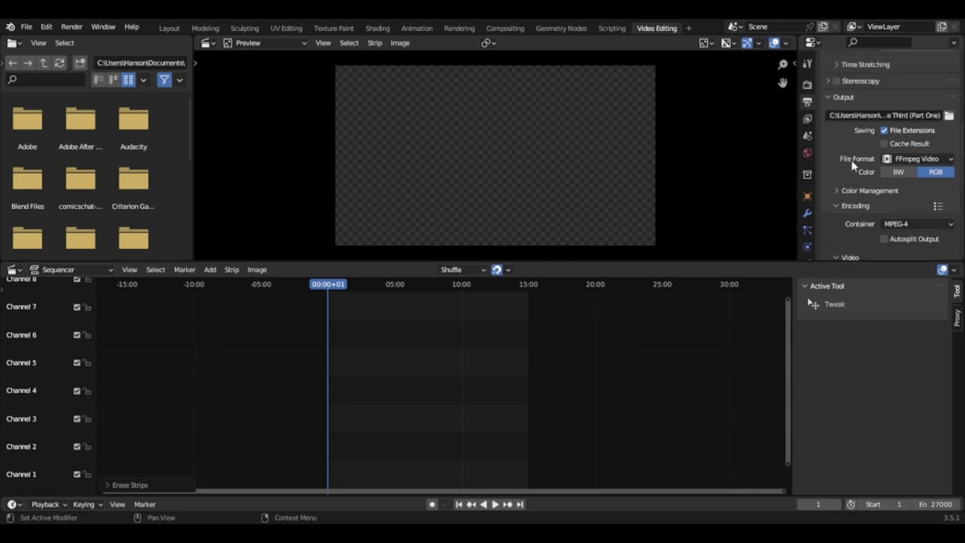
{"action": "scroll", "coordinate": [836, 174], "scroll_direction": "up", "scroll_amount": 2}
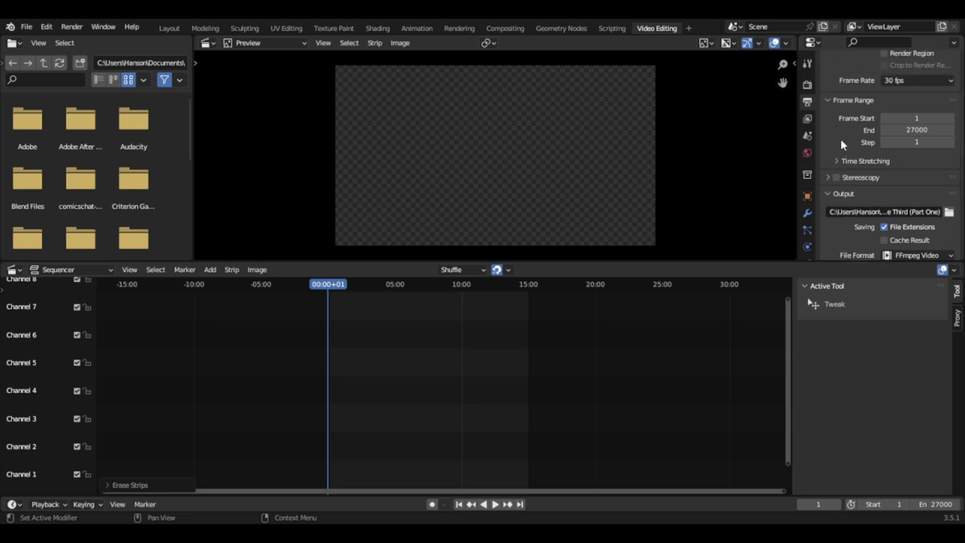
{"action": "scroll", "coordinate": [841, 144], "scroll_direction": "up", "scroll_amount": 2}
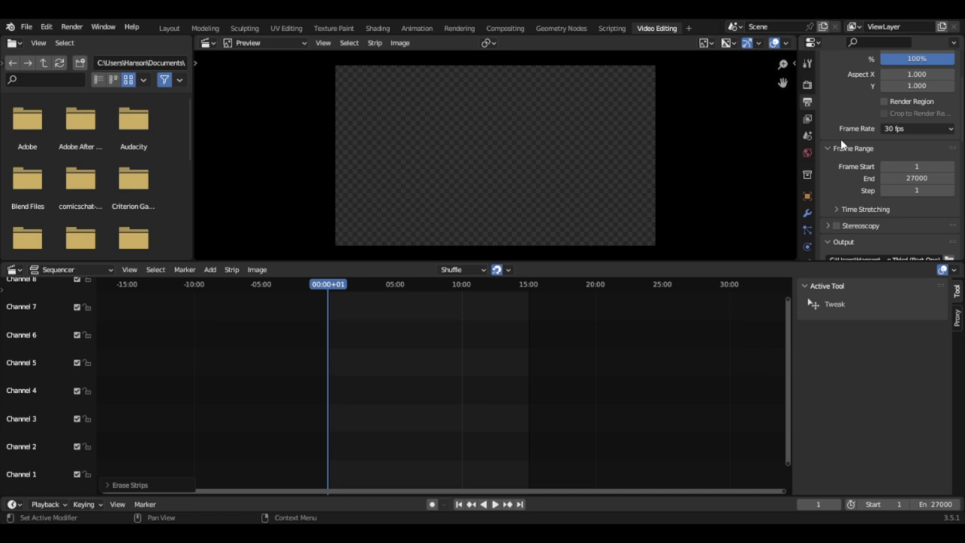
{"action": "scroll", "coordinate": [843, 143], "scroll_direction": "up", "scroll_amount": 2}
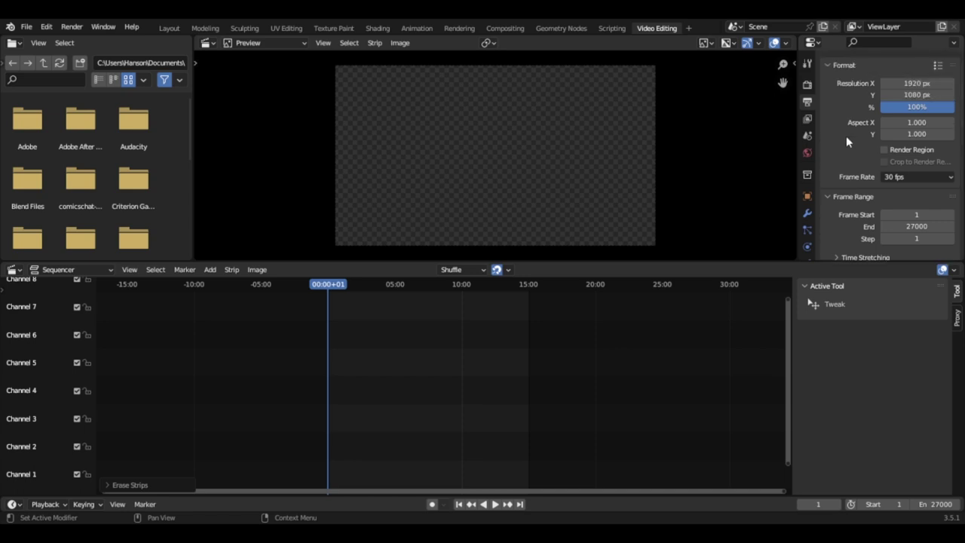
{"action": "left_click", "coordinate": [906, 177]}
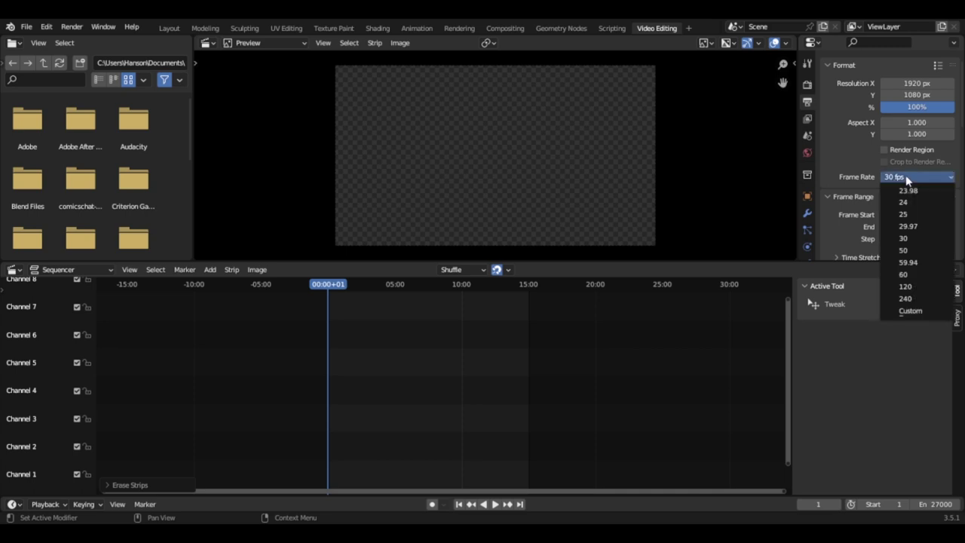
{"action": "left_click", "coordinate": [906, 175]}
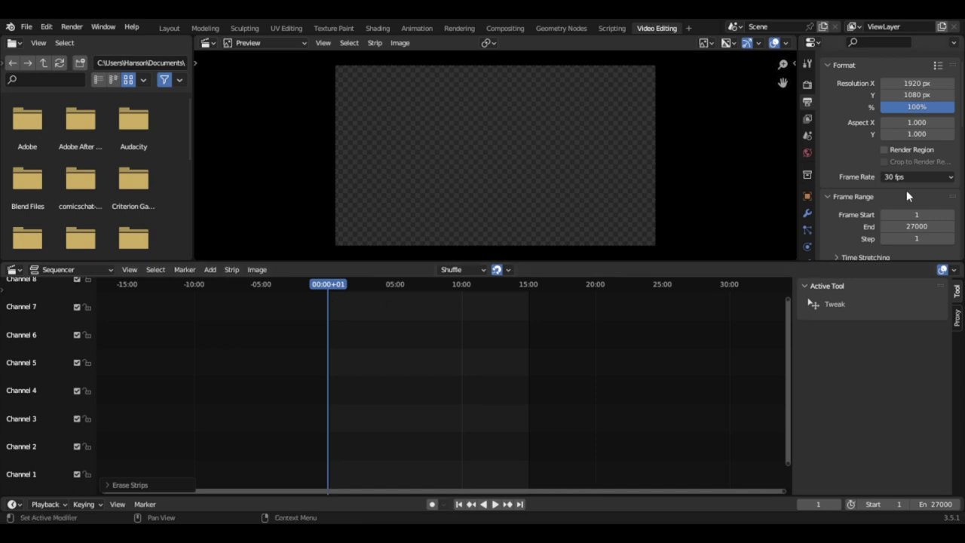
{"action": "left_click", "coordinate": [912, 178]}
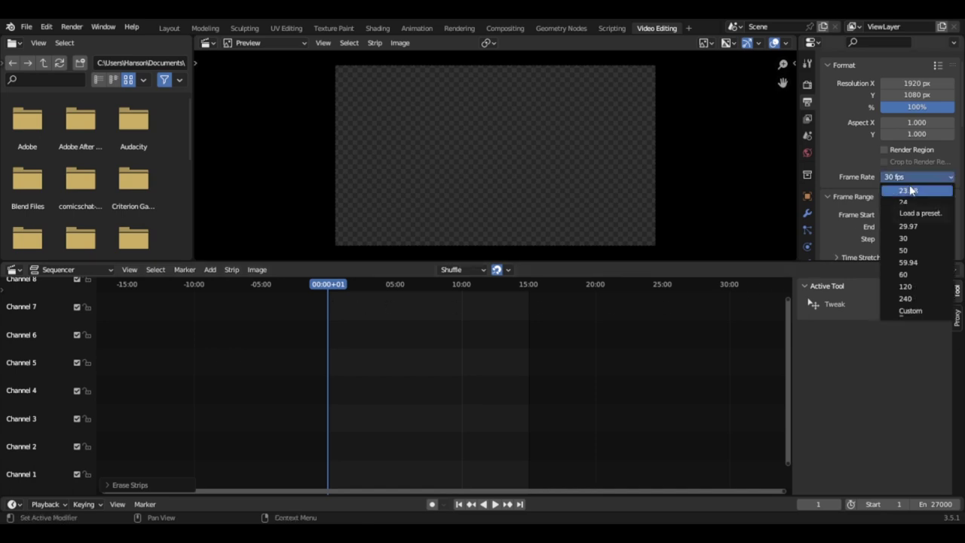
{"action": "left_click", "coordinate": [906, 276]}
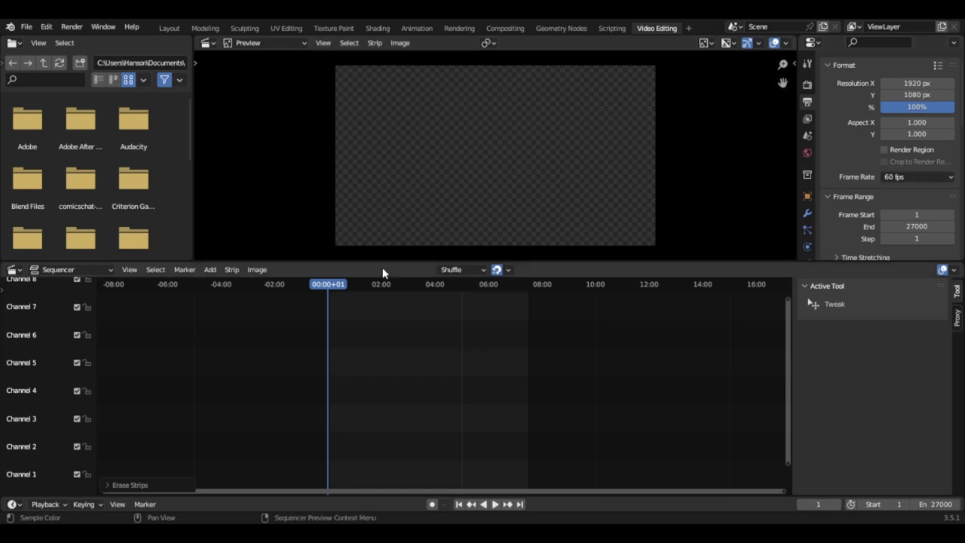
- Review the available output frame rates and choose 60 fps
{"action": "left_click", "coordinate": [211, 270]}
{"action": "left_click", "coordinate": [897, 178]}
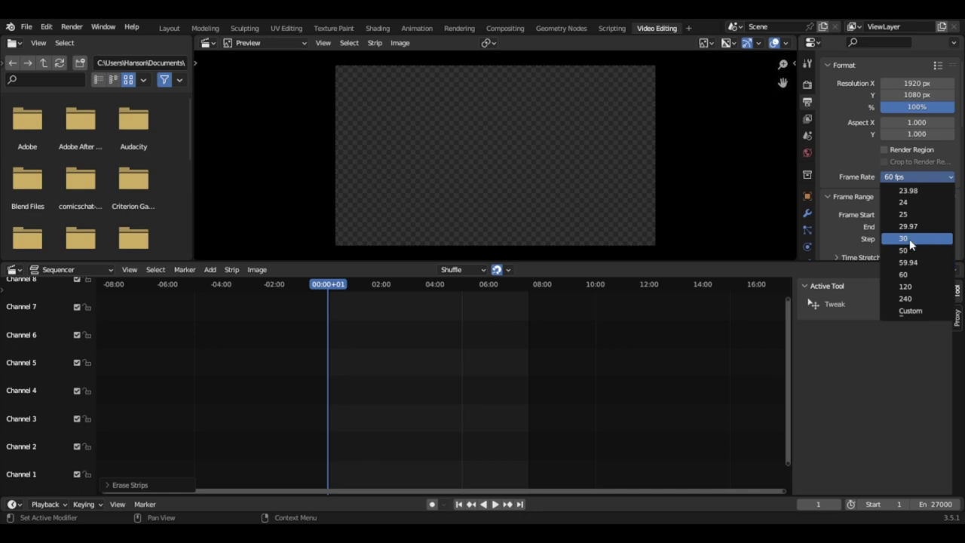
{"action": "left_click", "coordinate": [908, 276]}
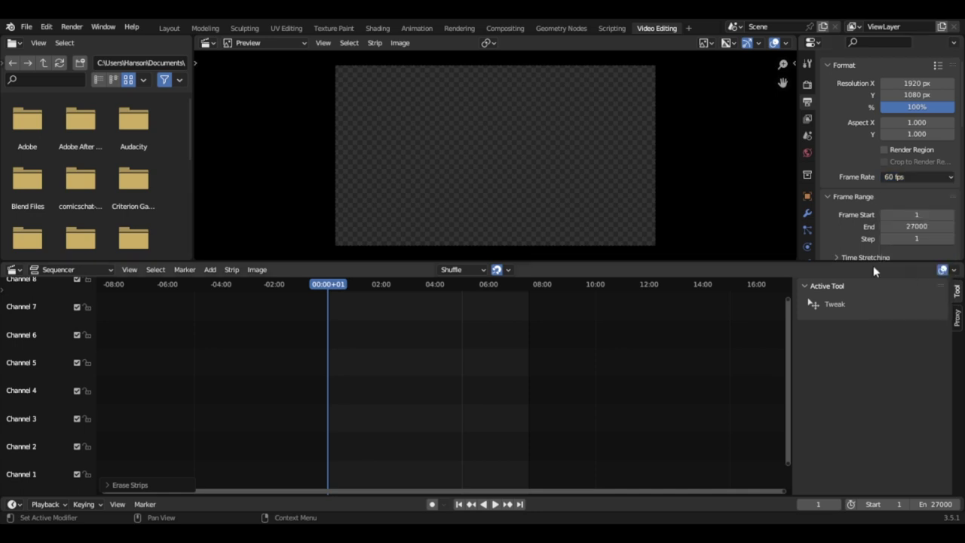
- Add the movie Dying Light (Part Seven).mp4 with its sound to the sequencer at frame 1
{"action": "left_click", "coordinate": [208, 270]}
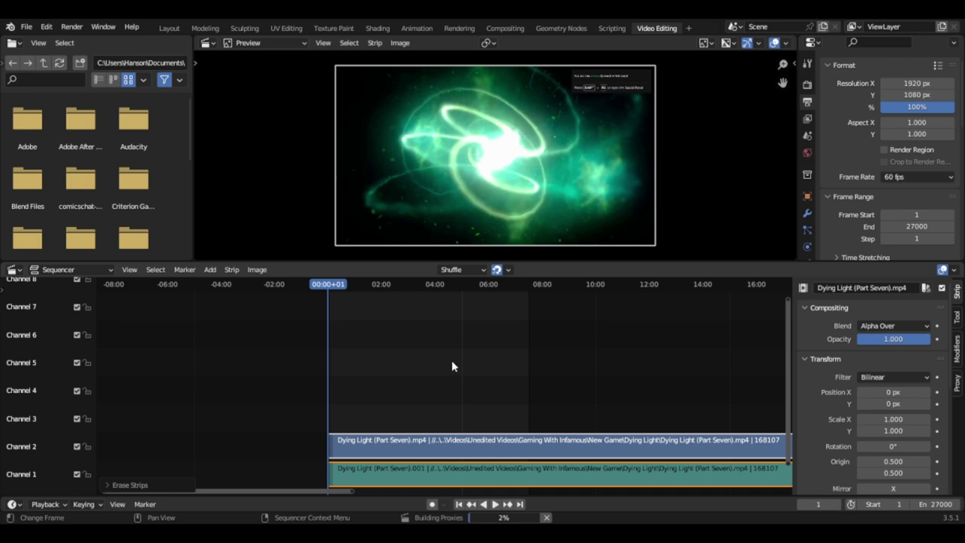
{"action": "scroll", "coordinate": [528, 345], "scroll_direction": "down", "scroll_amount": 3}
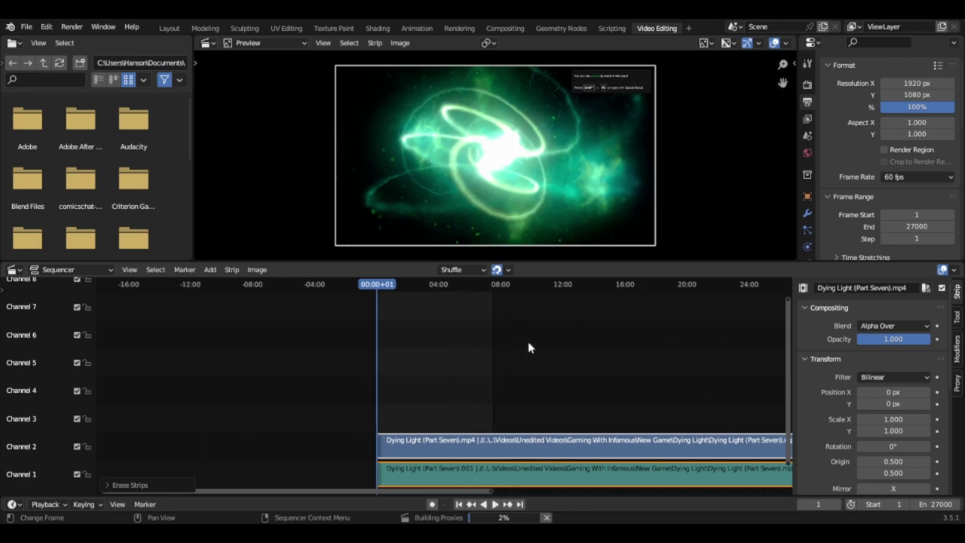
{"action": "scroll", "coordinate": [528, 346], "scroll_direction": "down", "scroll_amount": 4}
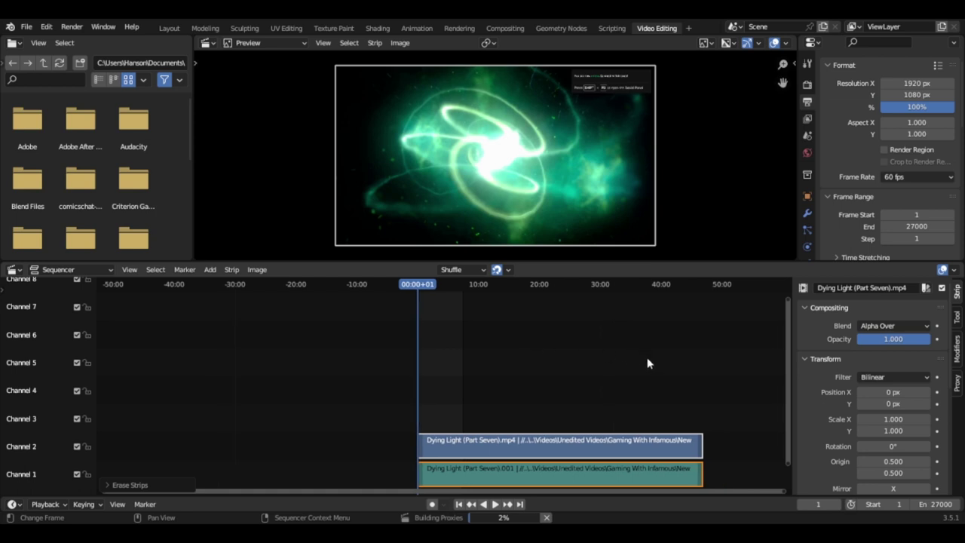
- Switch the frame rate to 30 fps and back to 60 fps to compare the strips' length on the timeline
{"action": "left_click", "coordinate": [910, 178]}
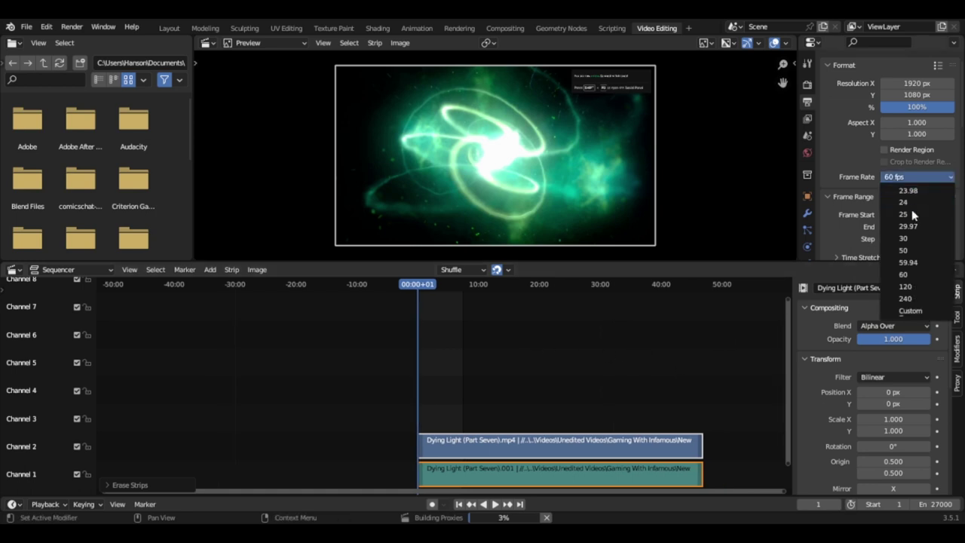
{"action": "left_click", "coordinate": [915, 241]}
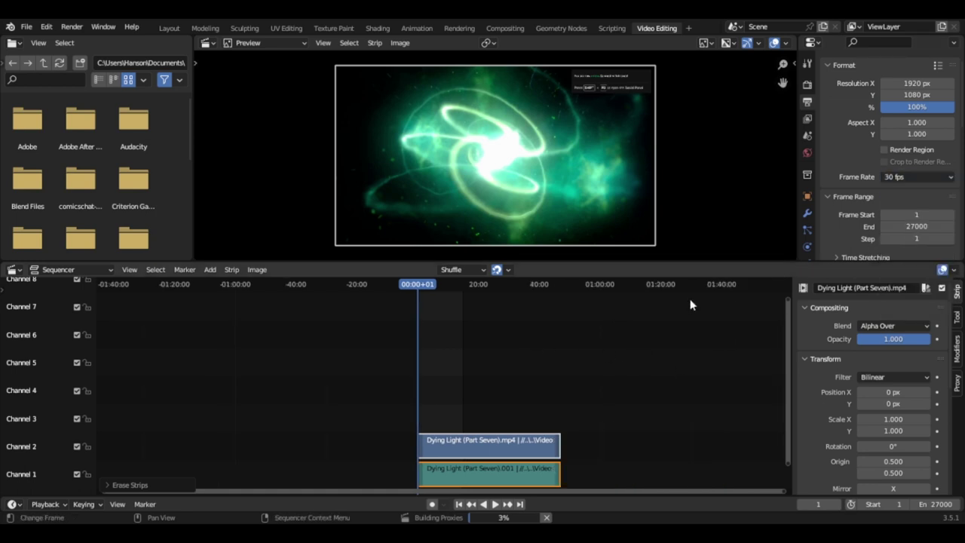
{"action": "left_click", "coordinate": [921, 176]}
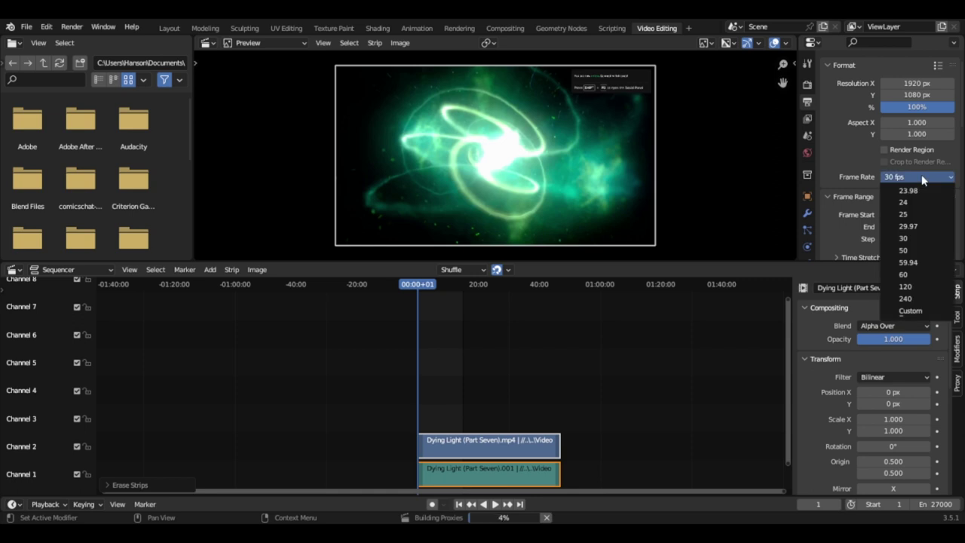
{"action": "left_click", "coordinate": [909, 276]}
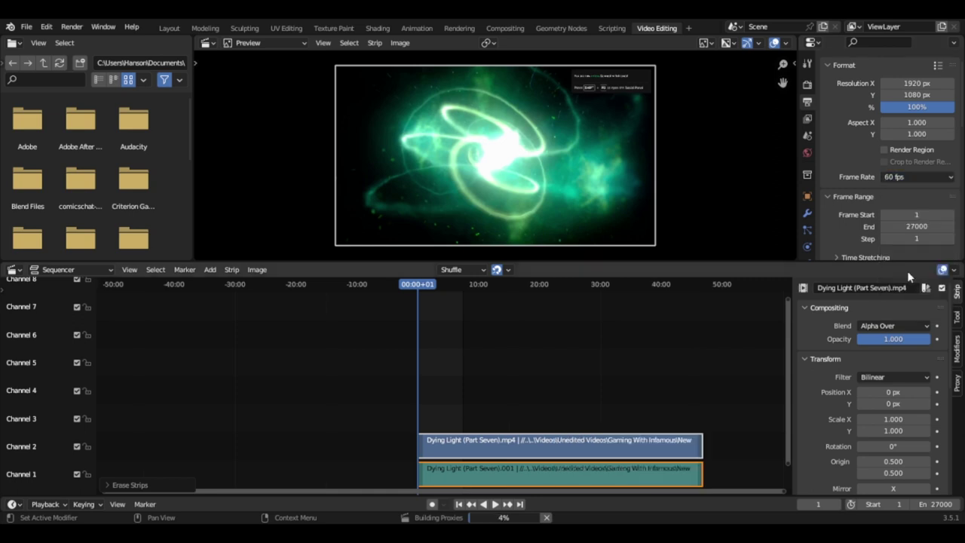
{"action": "left_click", "coordinate": [916, 177]}
- Play back the Dying Light footage from several points in its first five minutes to check playback smoothness
{"action": "left_click_drag", "start_coordinate": [419, 286], "coordinate": [443, 292]}
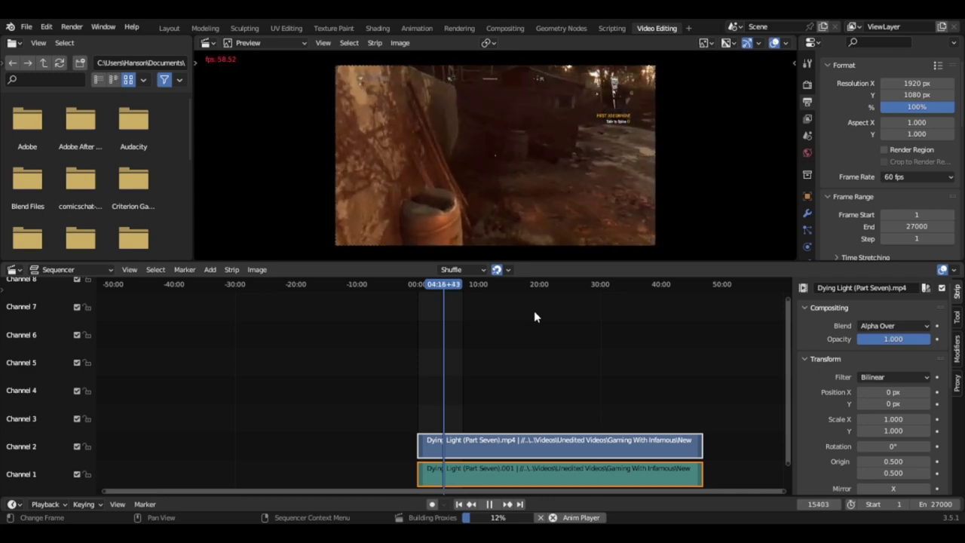
{"action": "key", "text": "space"}
{"action": "left_click_drag", "start_coordinate": [448, 292], "coordinate": [437, 292]}
{"action": "key", "text": "space"}
{"action": "key", "text": "space"}
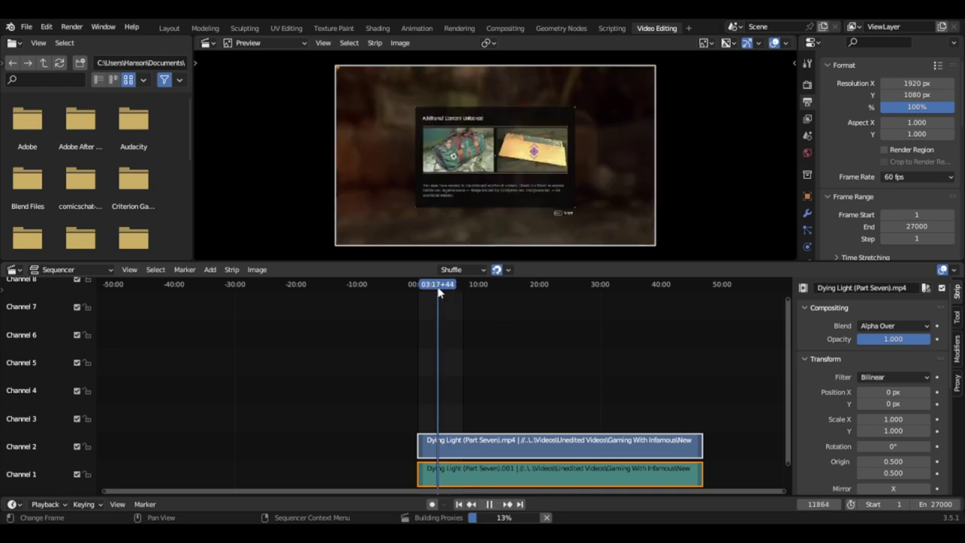
{"action": "key", "text": "space"}
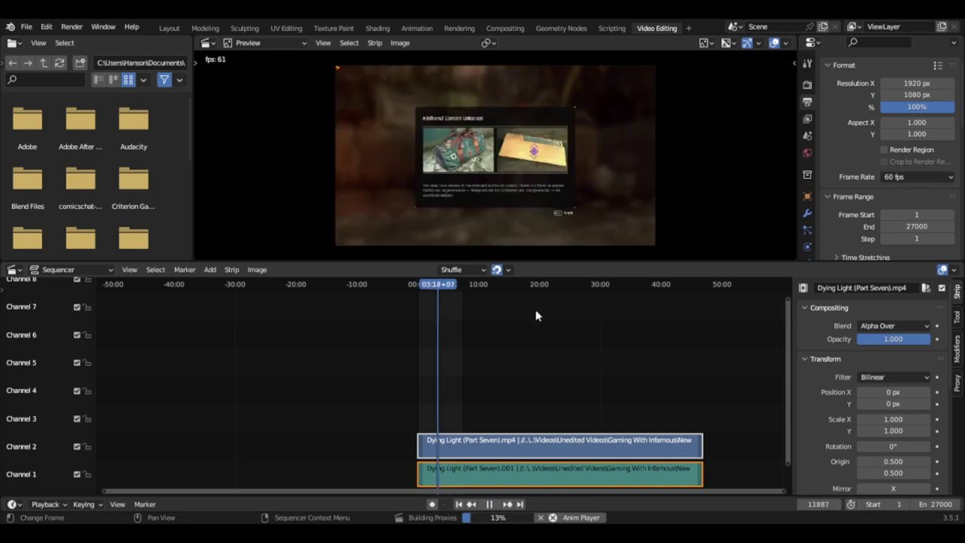
{"action": "left_click", "coordinate": [443, 288]}
{"action": "left_click_drag", "start_coordinate": [442, 287], "coordinate": [445, 288]}
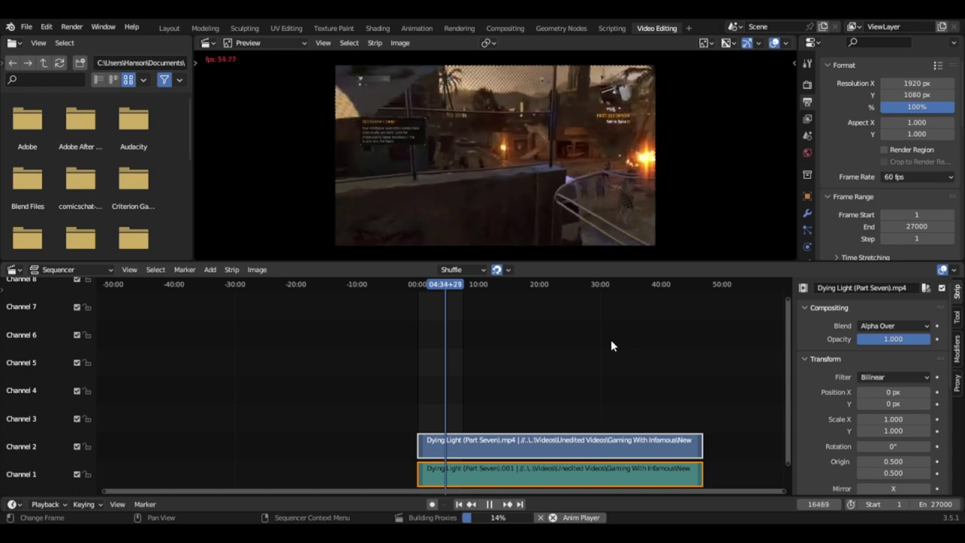
{"action": "key", "text": "space"}
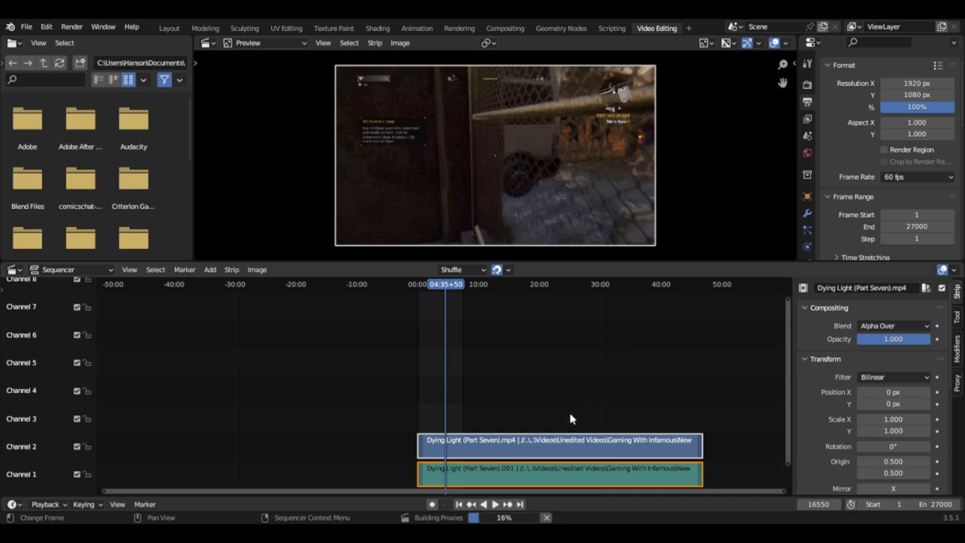
- Delete the Dying Light movie and sound strips and return the playhead to frame 1
{"action": "key", "text": "x"}
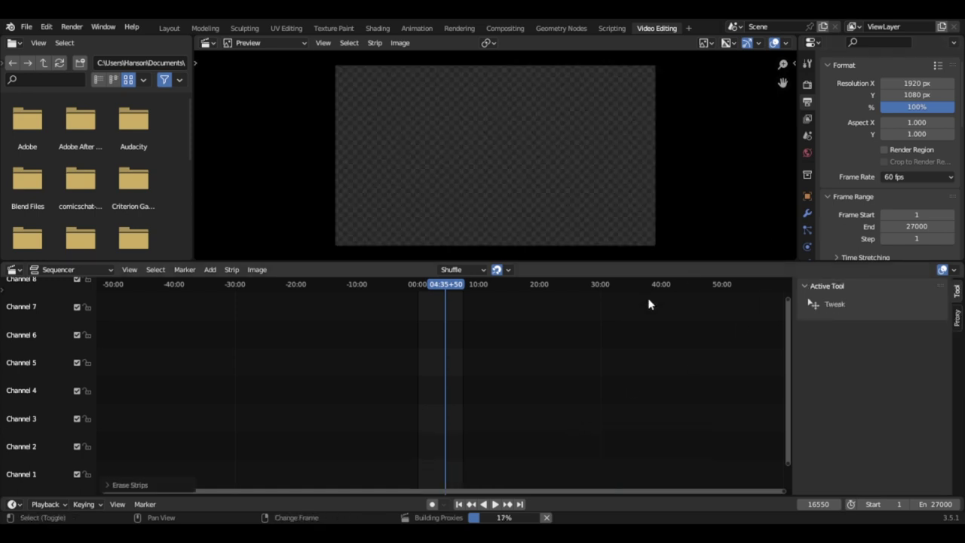
{"action": "key", "text": "shift+Left"}
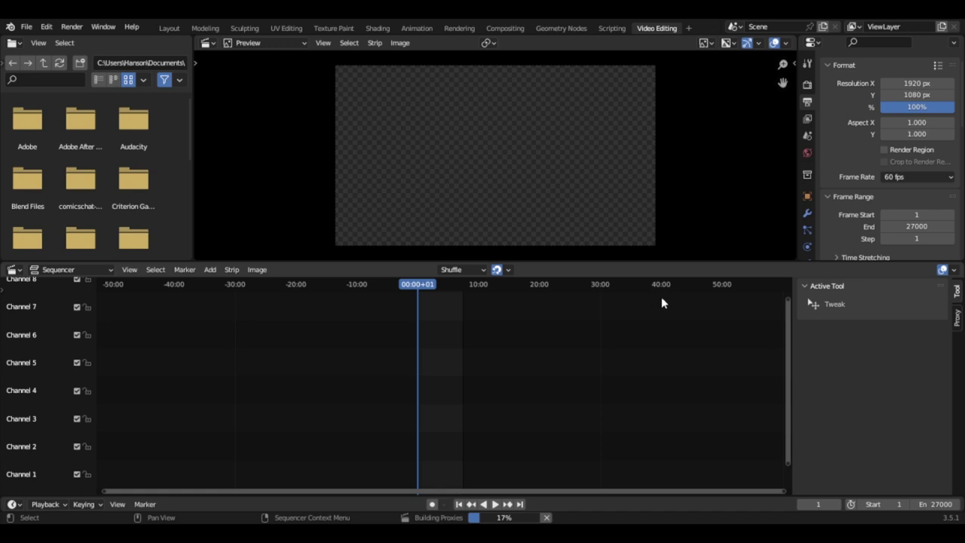
- Add the movie Paranormal Sightings0001-0052.mp4 with its sound to the sequencer at frame 1
{"action": "left_click", "coordinate": [210, 270]}
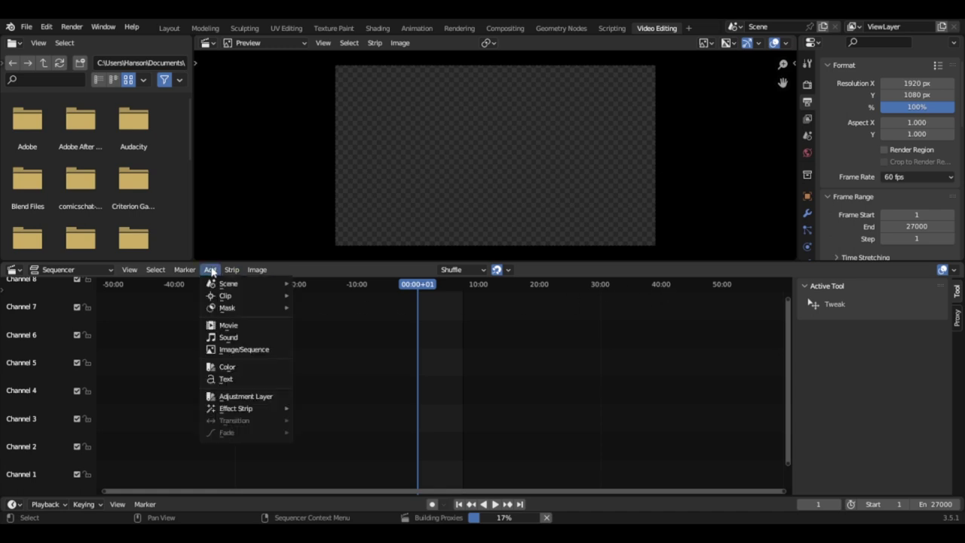
{"action": "left_click", "coordinate": [240, 325]}
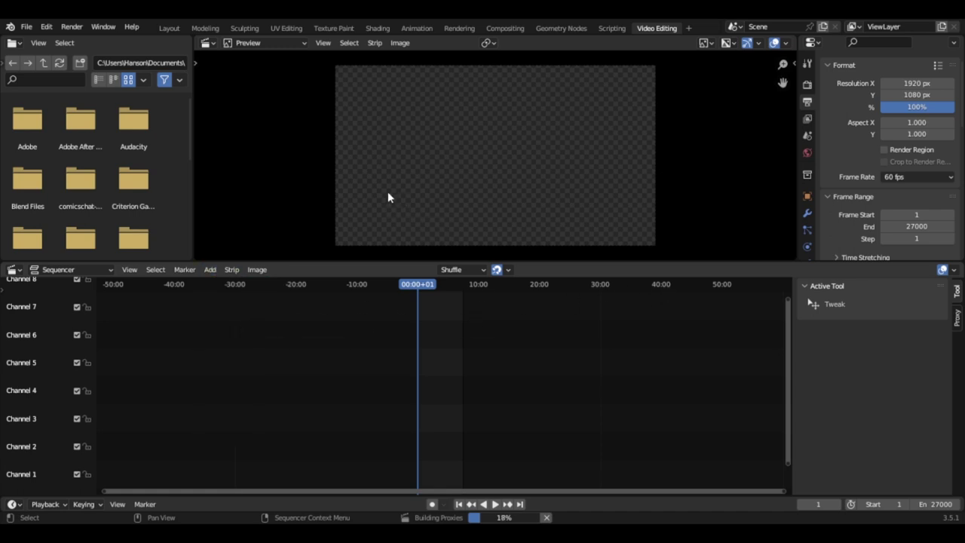
{"action": "left_click", "coordinate": [206, 268]}
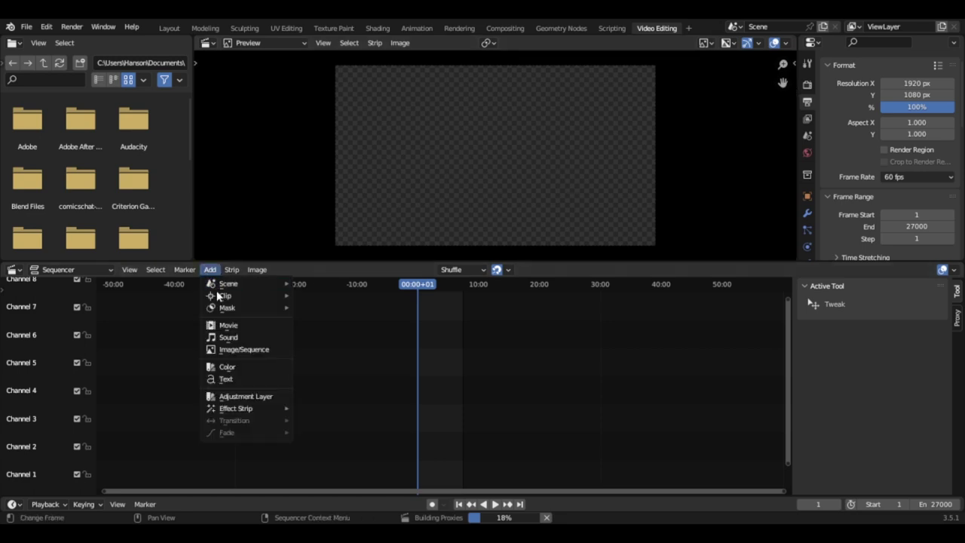
{"action": "left_click", "coordinate": [235, 325]}
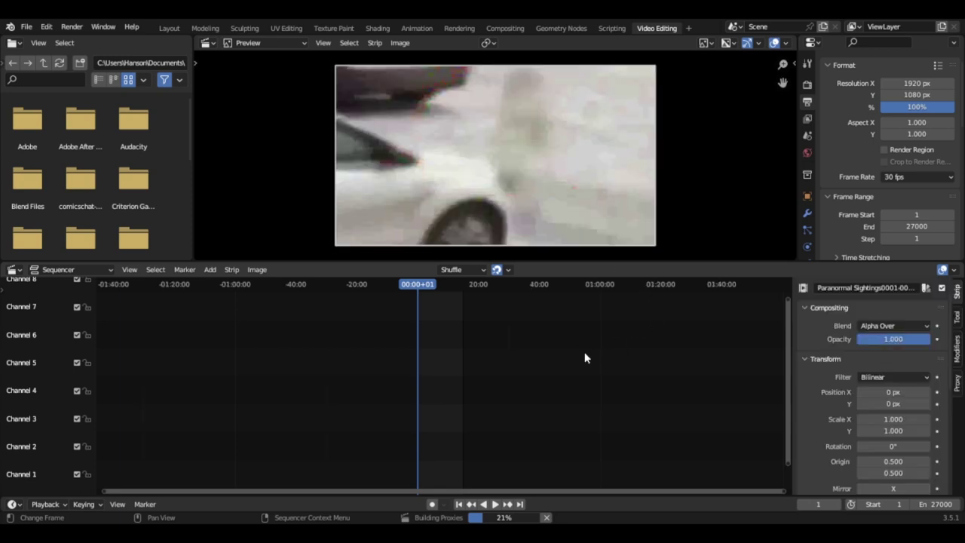
- Locate the very short Paranormal Sightings strips at the start of the timeline and examine their length
{"action": "scroll", "coordinate": [554, 363], "scroll_direction": "up", "scroll_amount": 4}
{"action": "scroll", "coordinate": [553, 362], "scroll_direction": "up", "scroll_amount": 5}
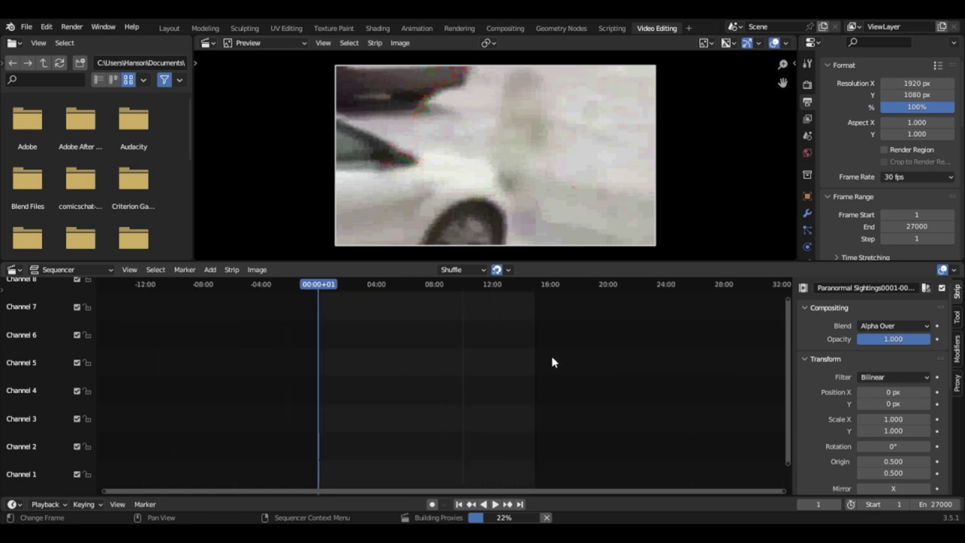
{"action": "scroll", "coordinate": [553, 362], "scroll_direction": "up", "scroll_amount": 2}
{"action": "scroll", "coordinate": [553, 362], "scroll_direction": "down", "scroll_amount": 3}
{"action": "scroll", "coordinate": [408, 380], "scroll_direction": "up", "scroll_amount": 3}
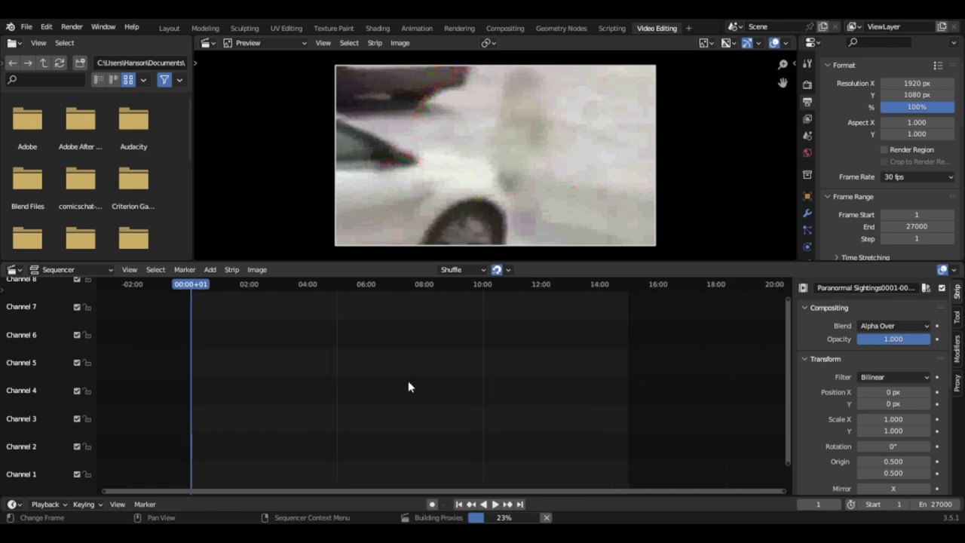
{"action": "scroll", "coordinate": [426, 498], "scroll_direction": "up", "scroll_amount": 2}
{"action": "scroll", "coordinate": [390, 435], "scroll_direction": "up", "scroll_amount": 2}
{"action": "scroll", "coordinate": [390, 435], "scroll_direction": "up", "scroll_amount": 3}
{"action": "left_click_drag", "start_coordinate": [334, 492], "coordinate": [243, 494]}
{"action": "scroll", "coordinate": [390, 453], "scroll_direction": "up", "scroll_amount": 2}
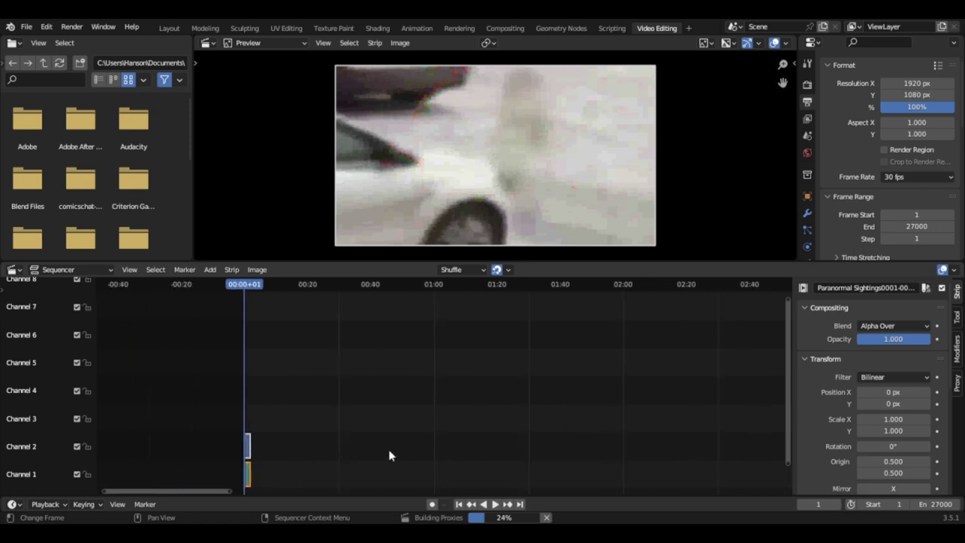
{"action": "scroll", "coordinate": [389, 450], "scroll_direction": "up", "scroll_amount": 2}
{"action": "left_click_drag", "start_coordinate": [202, 491], "coordinate": [109, 482]}
{"action": "scroll", "coordinate": [587, 450], "scroll_direction": "up", "scroll_amount": 8}
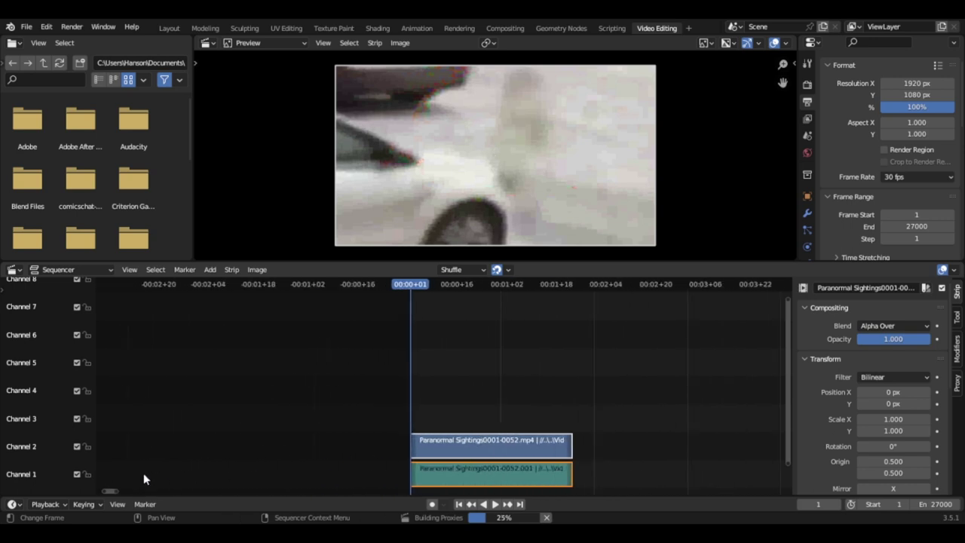
{"action": "mouse_move", "coordinate": [118, 489]}
{"action": "left_mouse_down"}
{"action": "mouse_move", "coordinate": [128, 488]}
{"action": "mouse_move", "coordinate": [120, 490]}
{"action": "left_mouse_up"}
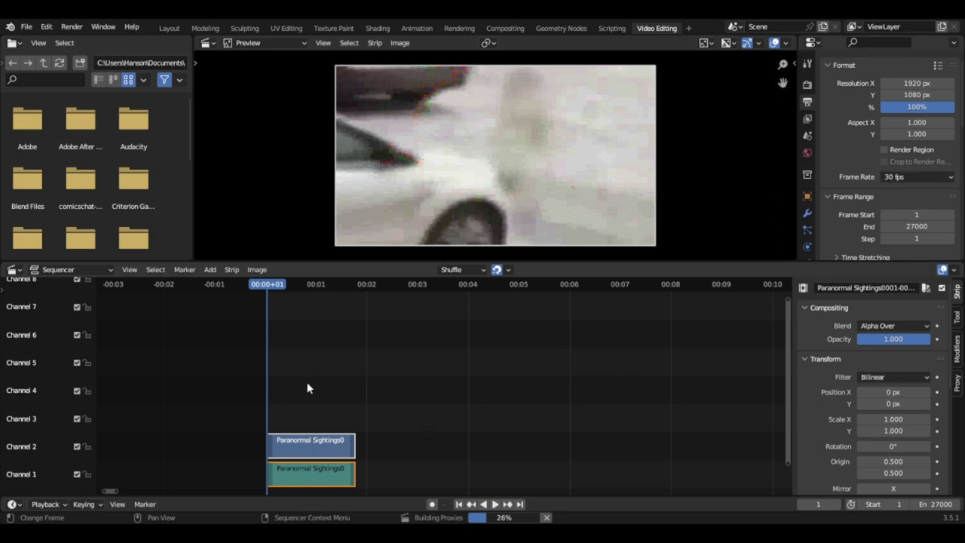
- Set the output frame rate to 60 fps
{"action": "left_click", "coordinate": [904, 178]}
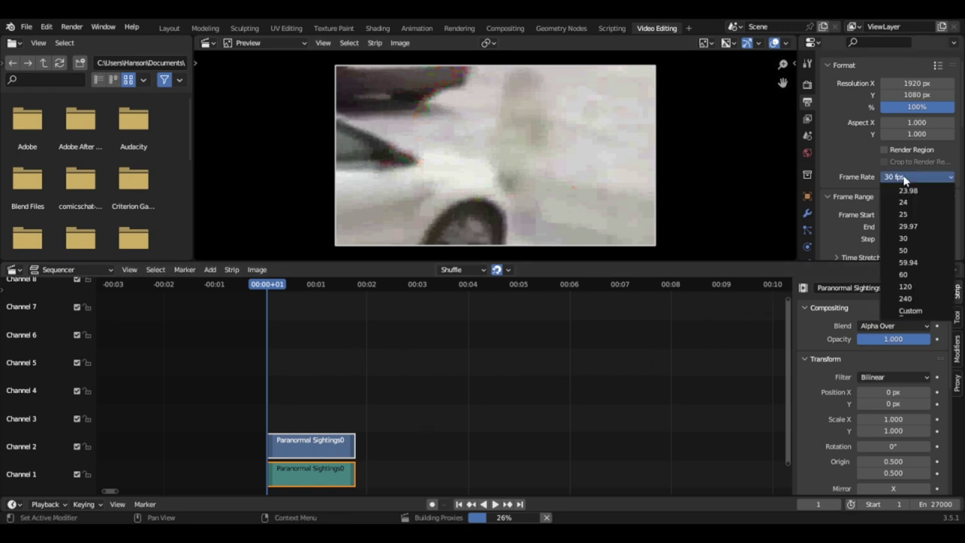
{"action": "left_click", "coordinate": [907, 274]}
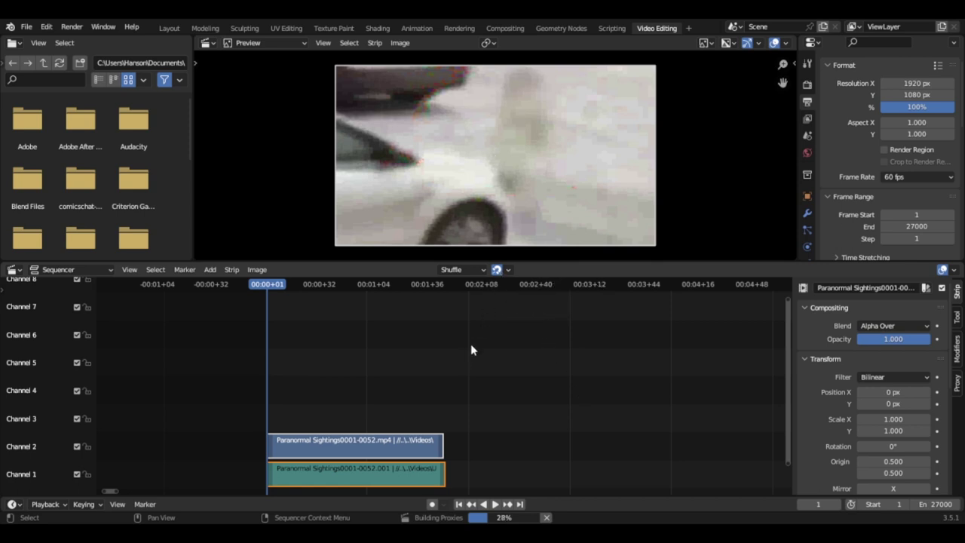
- Add a Speed Control effect strip to the Paranormal Sightings movie strip, and select its sound strip
{"action": "left_click", "coordinate": [346, 447]}
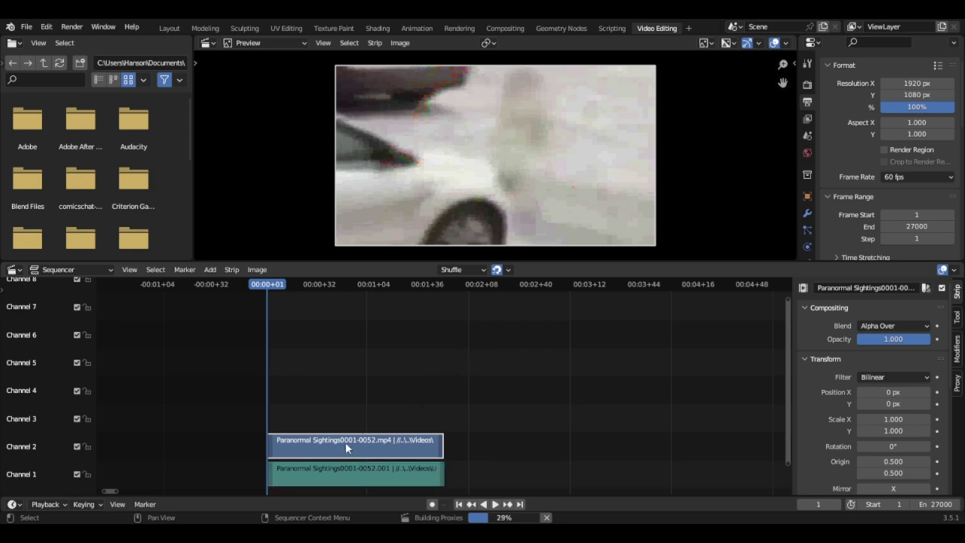
{"action": "left_click", "coordinate": [210, 270]}
{"action": "left_click", "coordinate": [399, 480]}
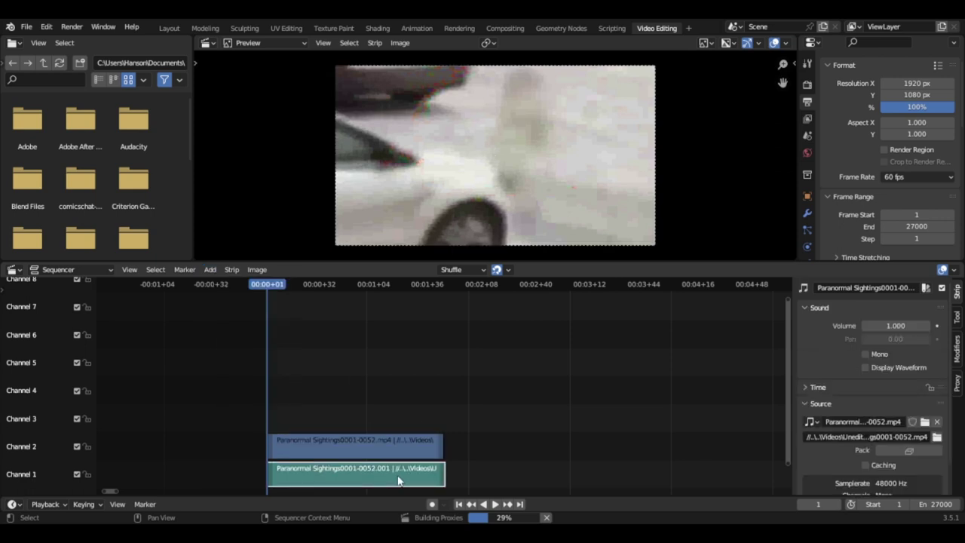
{"action": "left_click", "coordinate": [419, 446]}
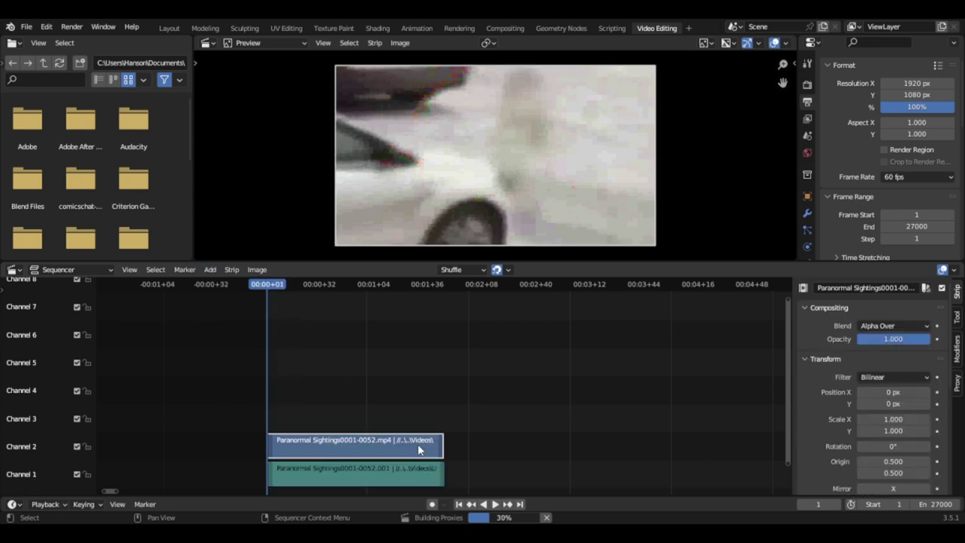
{"action": "left_click", "coordinate": [210, 271]}
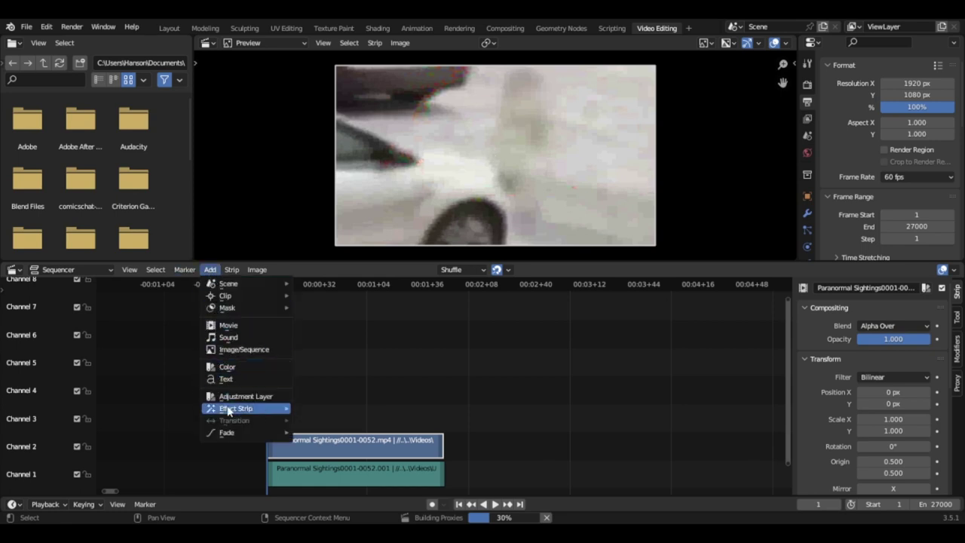
{"action": "mouse_move", "coordinate": [230, 411]}
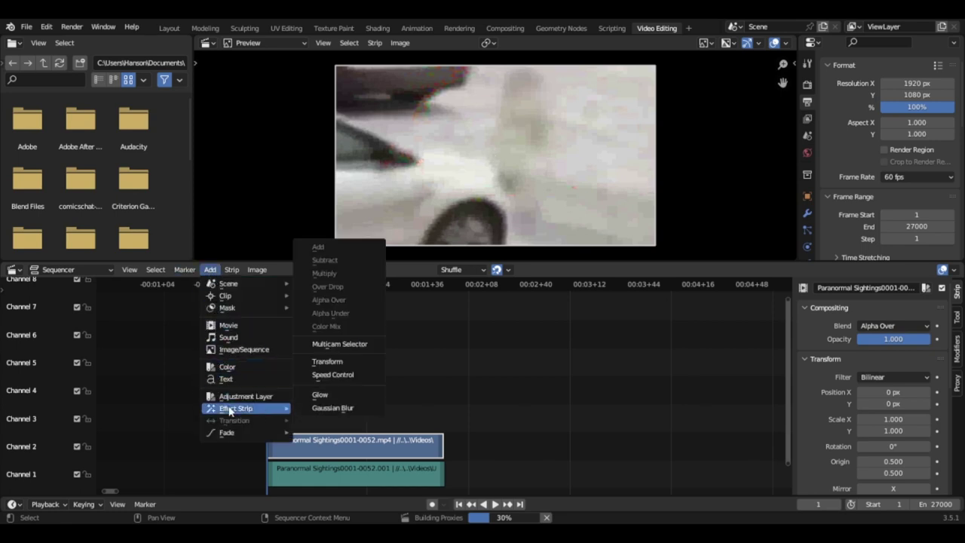
{"action": "left_click", "coordinate": [343, 375]}
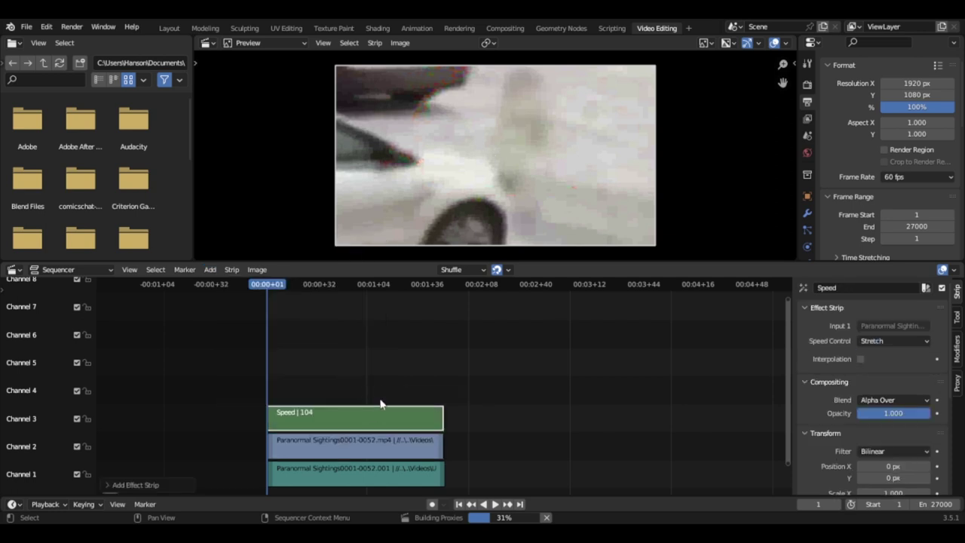
{"action": "left_click", "coordinate": [344, 440]}
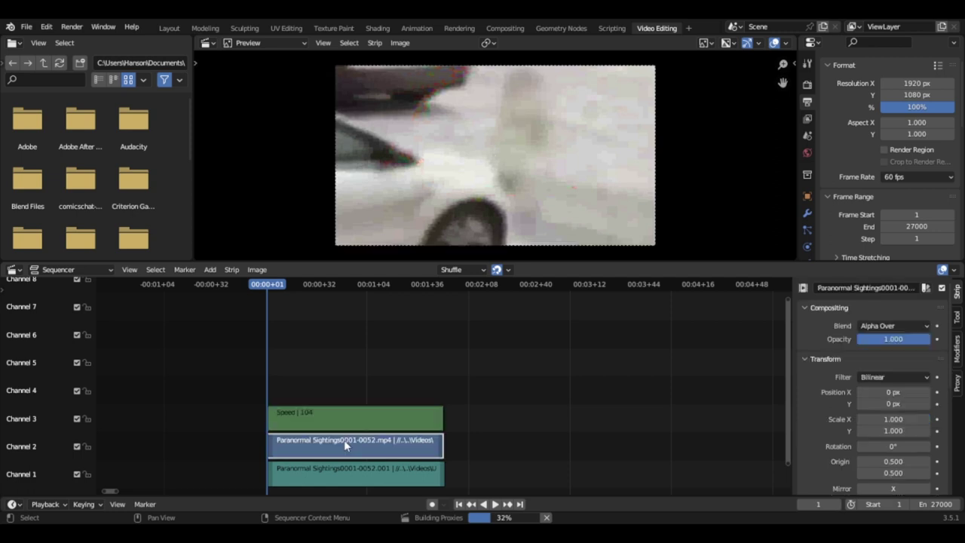
{"action": "left_click", "coordinate": [336, 480]}
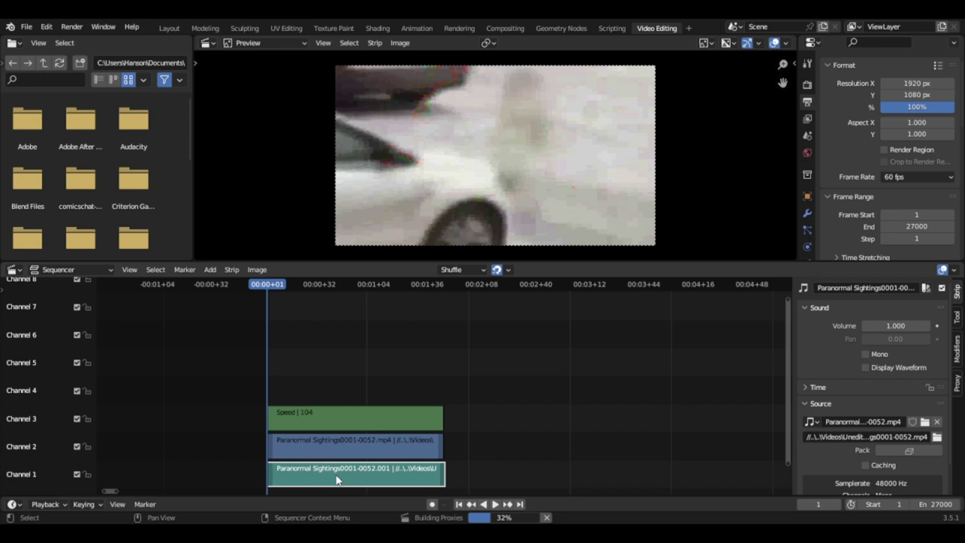
- Select the Speed effect strip, play the sequence from frame 1 almost to its end, and return to the first frame
{"action": "left_click", "coordinate": [352, 419]}
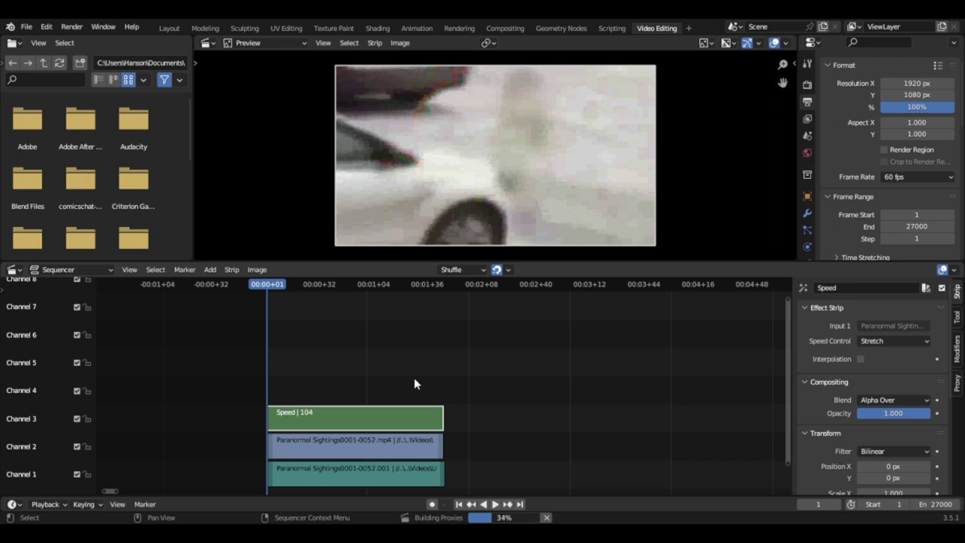
{"action": "key", "text": "space"}
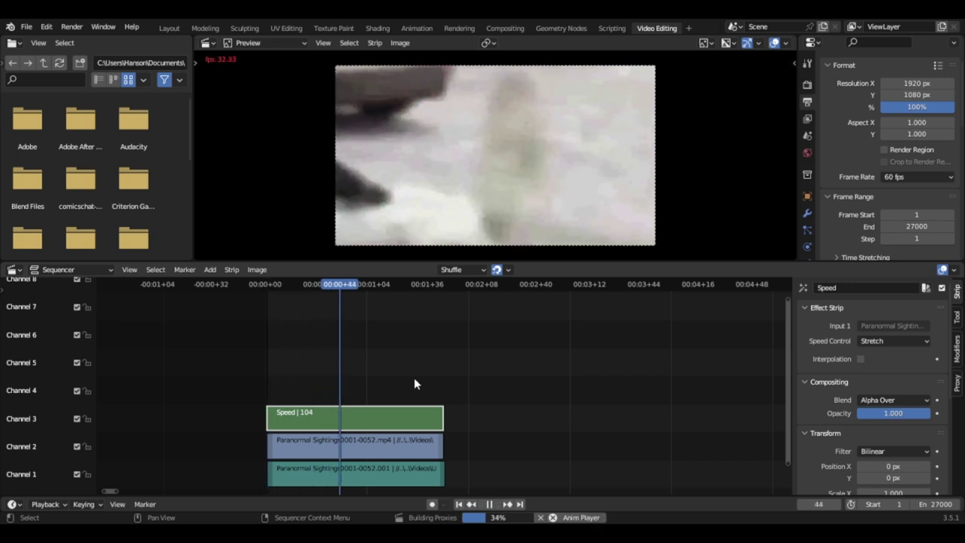
{"action": "key", "text": "space"}
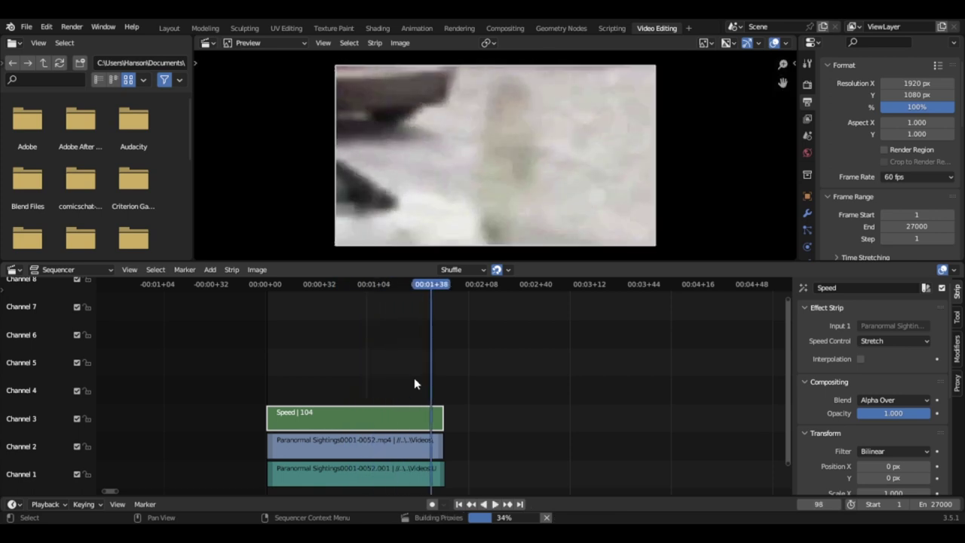
{"action": "key", "text": "shift"}
{"action": "key", "text": "shift+Left"}
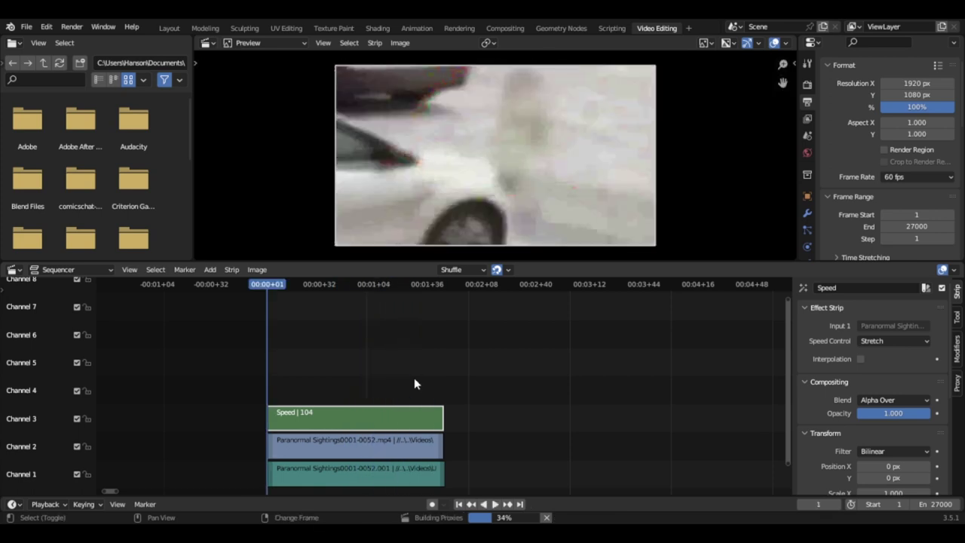
- Delete the Speed strip together with both Paranormal Sightings strips, and add the movie Saints Row 2.mp4 with its sound at frame 1
{"action": "left_click_drag", "start_coordinate": [370, 380], "coordinate": [402, 490]}
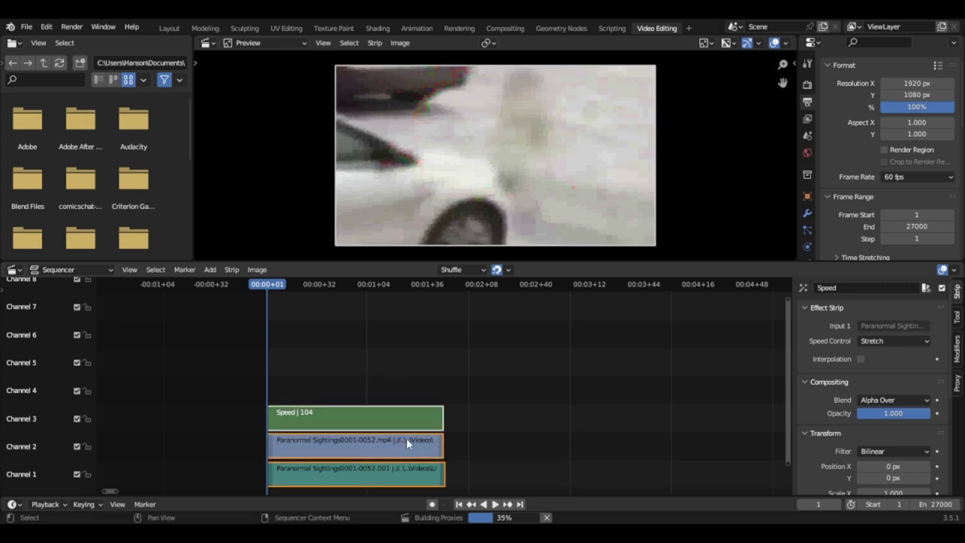
{"action": "key", "text": "Delete"}
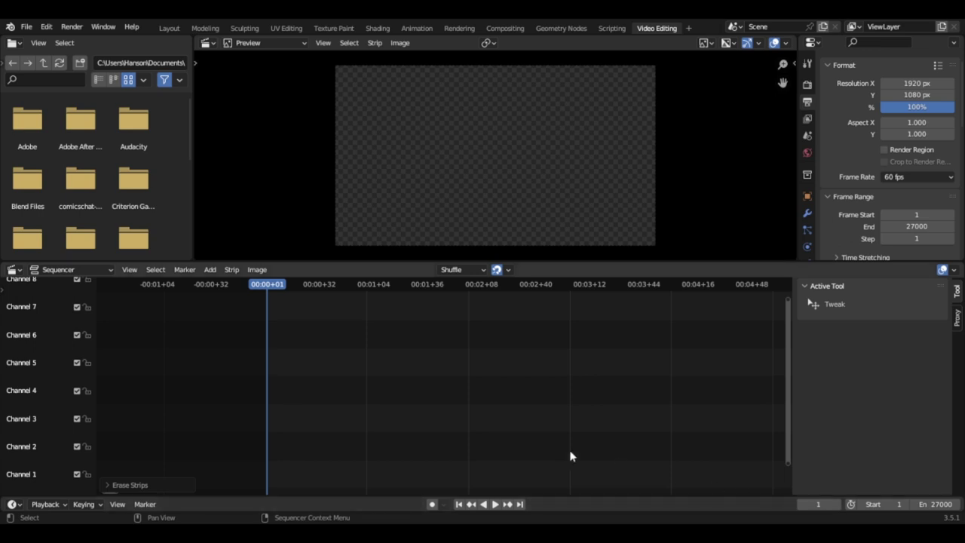
{"action": "left_click", "coordinate": [210, 271]}
{"action": "left_click", "coordinate": [210, 270]}
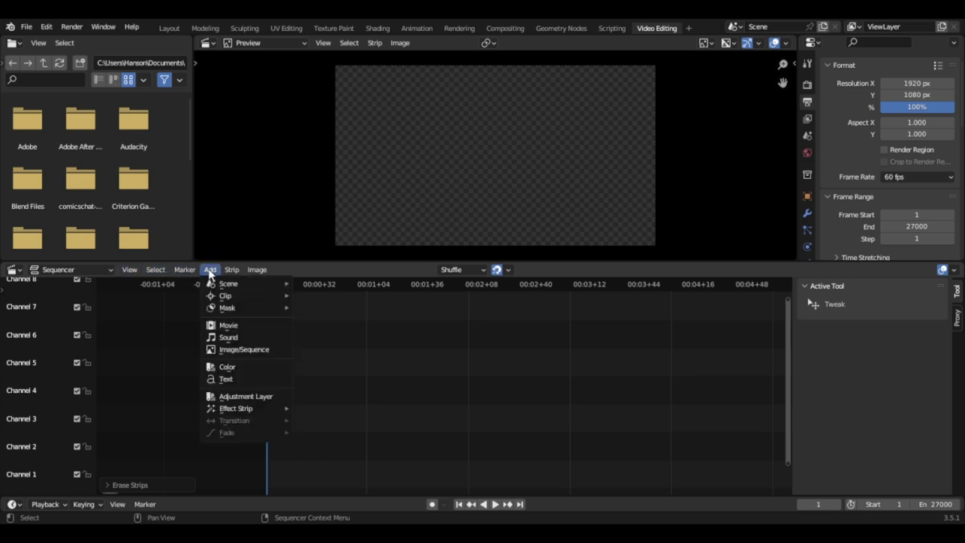
{"action": "left_click", "coordinate": [228, 326]}
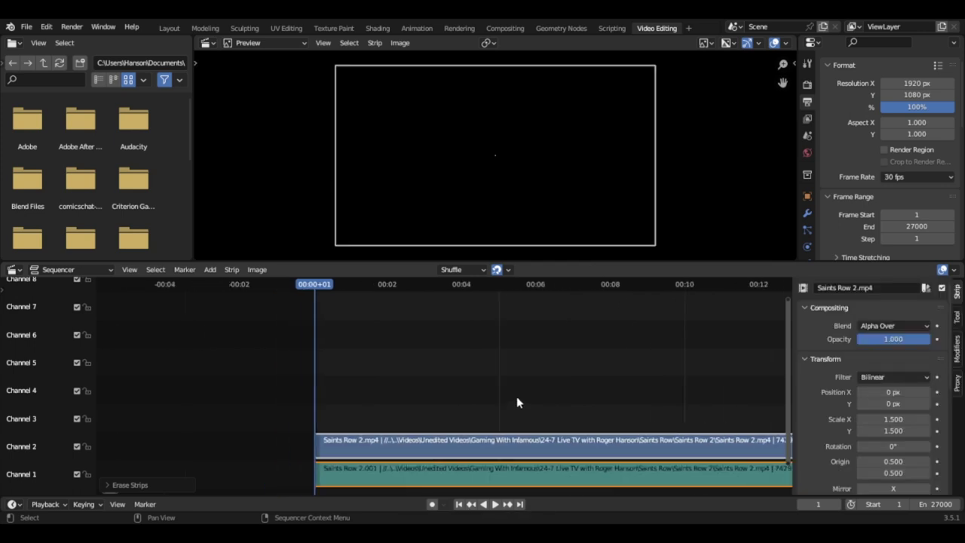
- Bring the full length of the Saints Row 2 strips into view and examine their first and last frame numbers
{"action": "scroll", "coordinate": [516, 395], "scroll_direction": "down", "scroll_amount": 9}
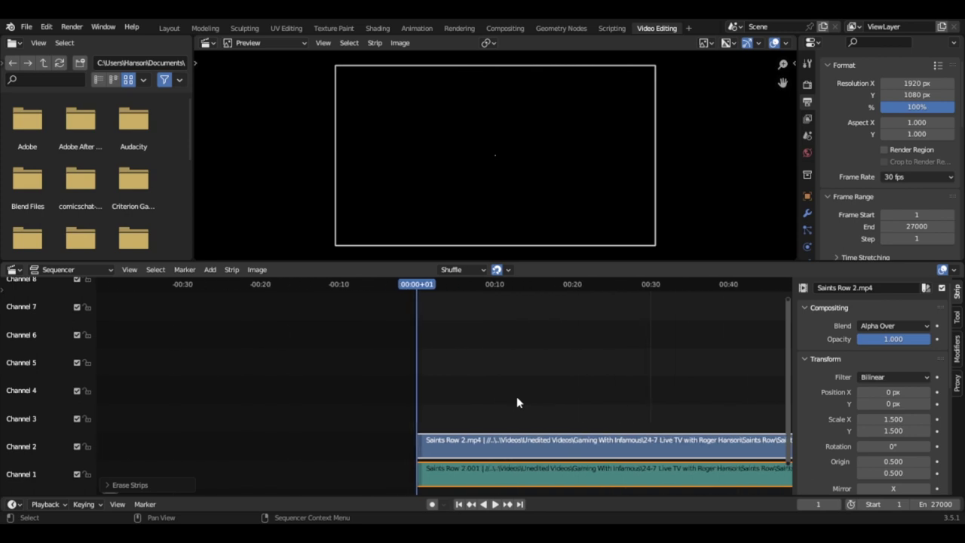
{"action": "scroll", "coordinate": [516, 402], "scroll_direction": "down", "scroll_amount": 10}
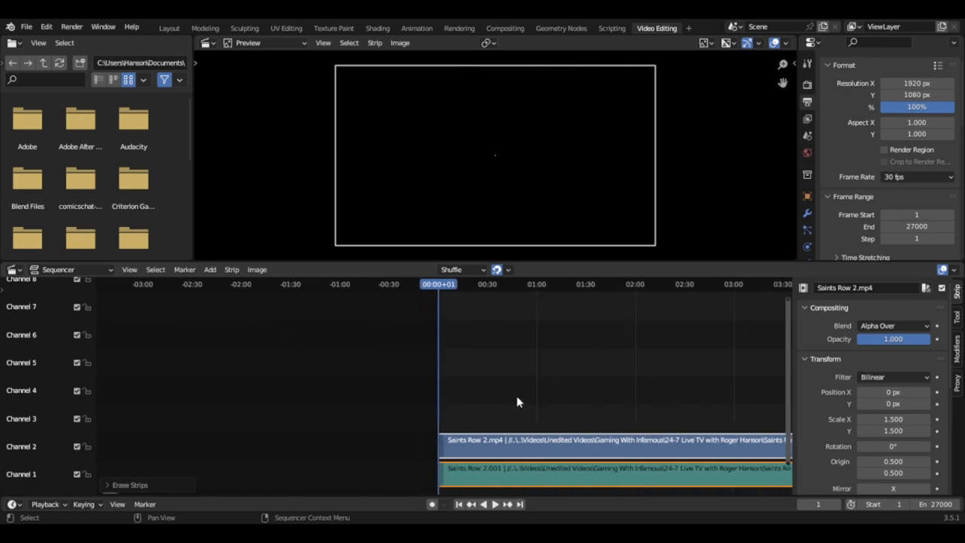
{"action": "scroll", "coordinate": [517, 401], "scroll_direction": "down", "scroll_amount": 5}
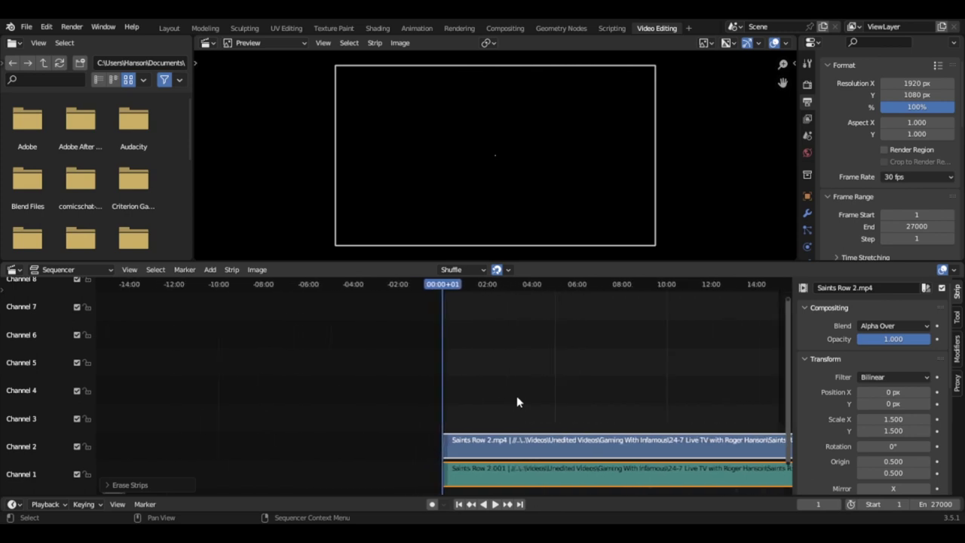
{"action": "scroll", "coordinate": [517, 401], "scroll_direction": "down", "scroll_amount": 4}
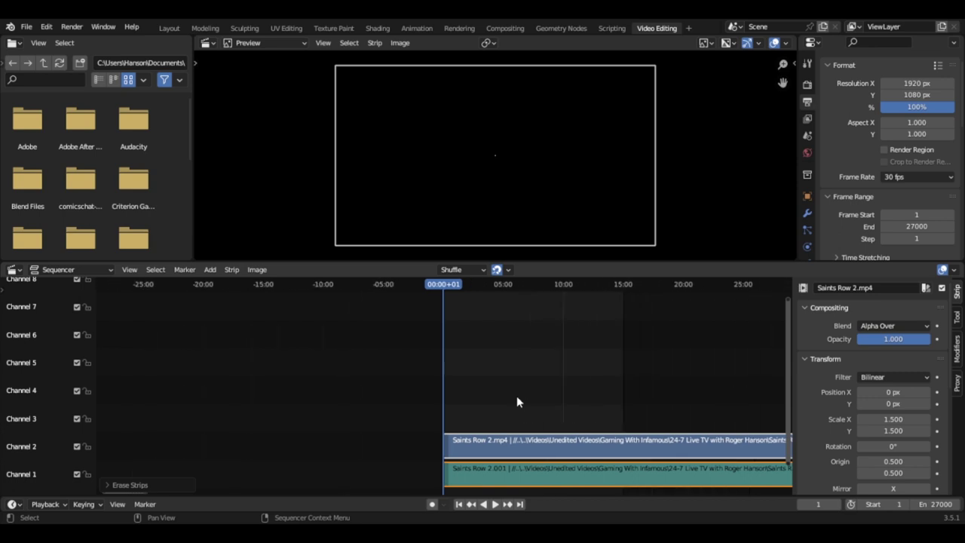
{"action": "scroll", "coordinate": [517, 402], "scroll_direction": "down", "scroll_amount": 4}
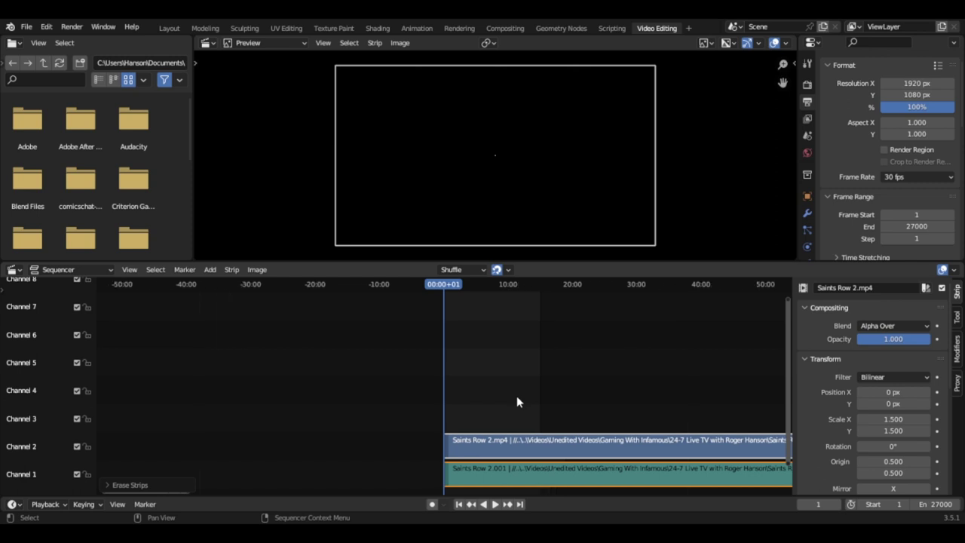
{"action": "scroll", "coordinate": [517, 401], "scroll_direction": "down", "scroll_amount": 4}
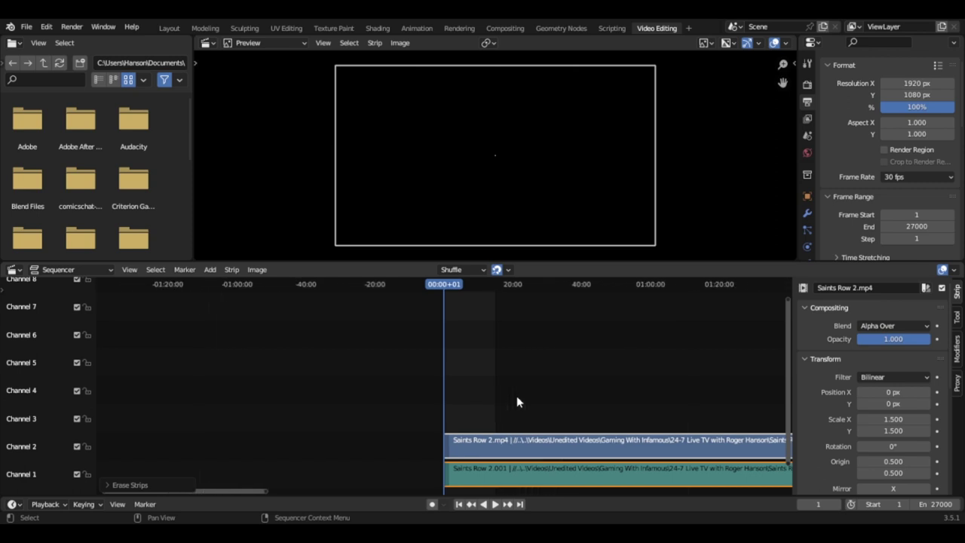
{"action": "scroll", "coordinate": [517, 396], "scroll_direction": "down", "scroll_amount": 6}
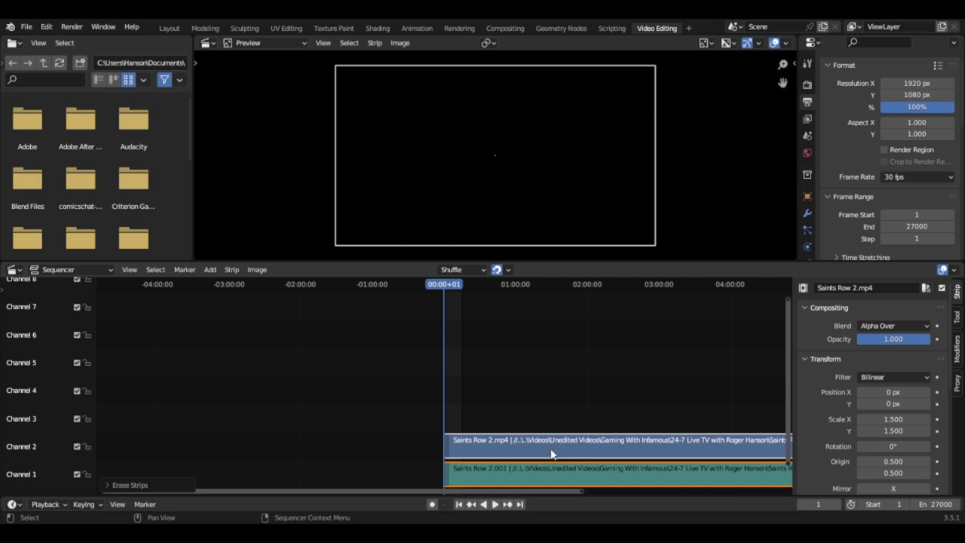
{"action": "mouse_move", "coordinate": [580, 490]}
{"action": "left_mouse_down"}
{"action": "mouse_move", "coordinate": [609, 489]}
{"action": "mouse_move", "coordinate": [577, 492]}
{"action": "left_mouse_up"}
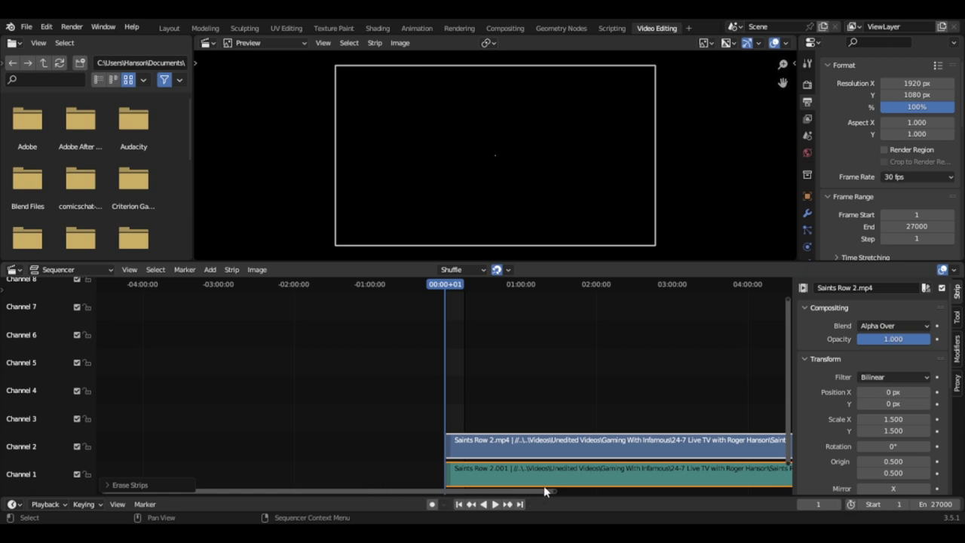
{"action": "left_click_drag", "start_coordinate": [554, 493], "coordinate": [821, 486]}
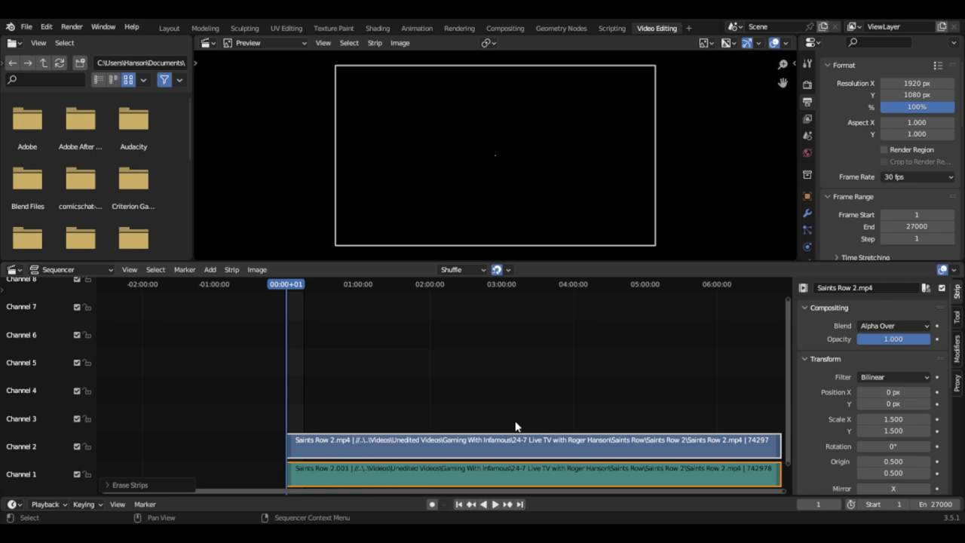
{"action": "key", "text": "g"}
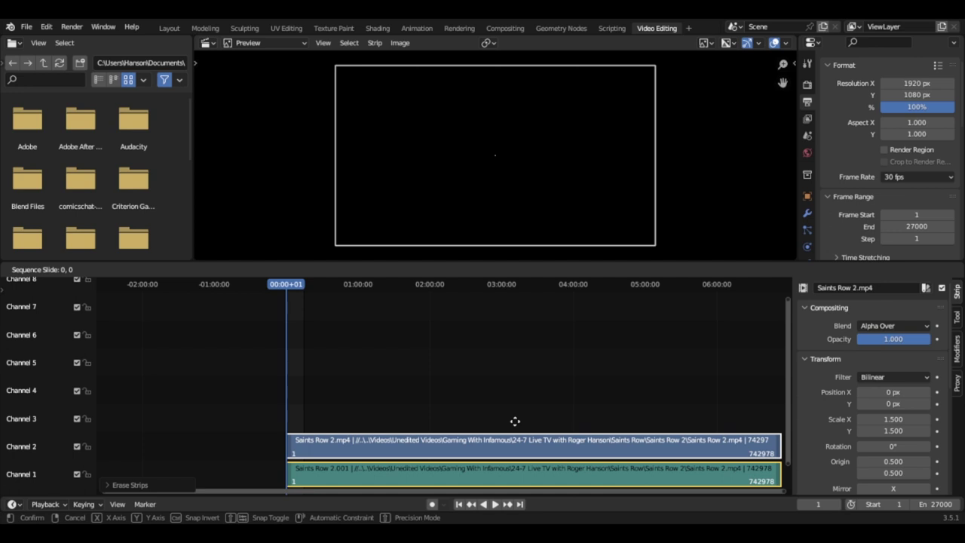
{"action": "left_click", "coordinate": [515, 422]}
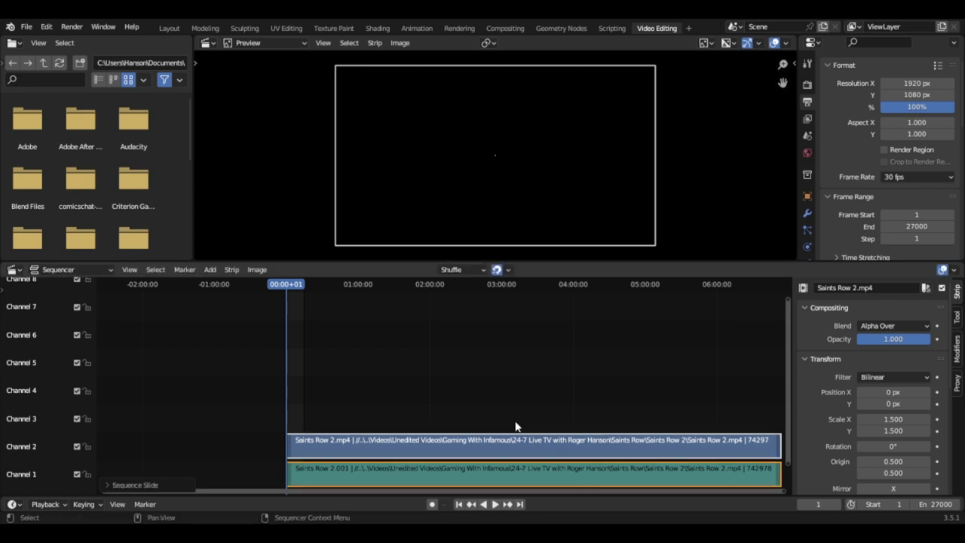
- Examine the Saints Row 2 strips along the timeline from start to end, finishing with their whole length in view
{"action": "scroll", "coordinate": [515, 426], "scroll_direction": "up", "scroll_amount": 2}
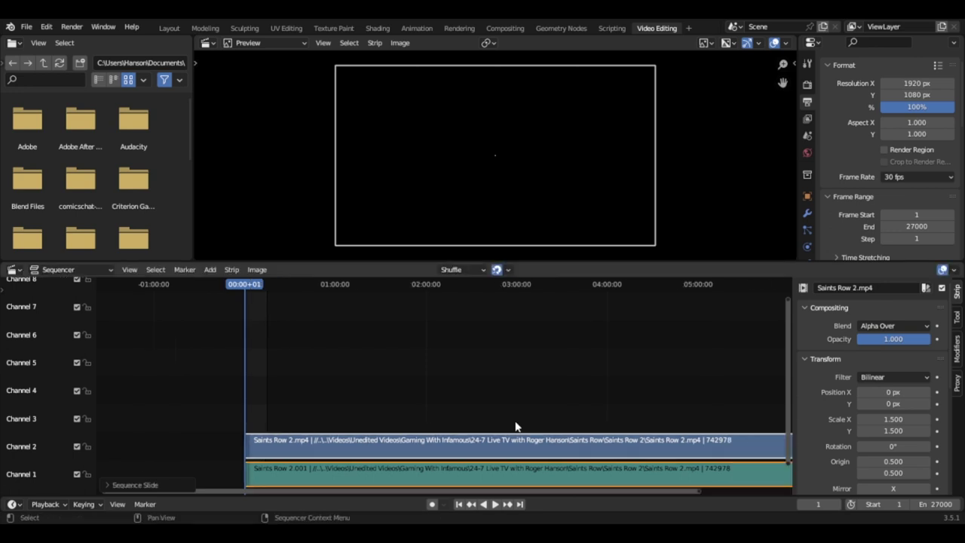
{"action": "scroll", "coordinate": [515, 426], "scroll_direction": "down", "scroll_amount": 1}
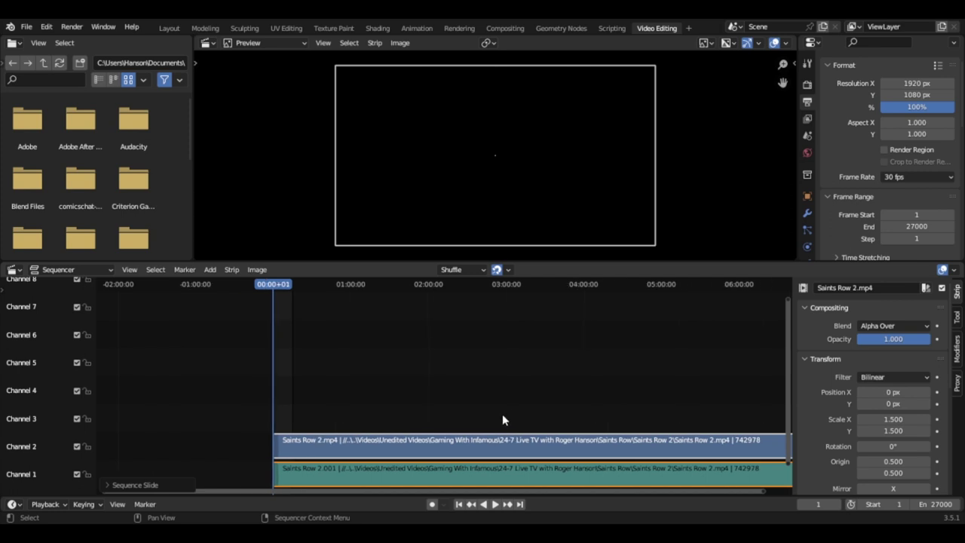
{"action": "scroll", "coordinate": [502, 413], "scroll_direction": "up", "scroll_amount": 6}
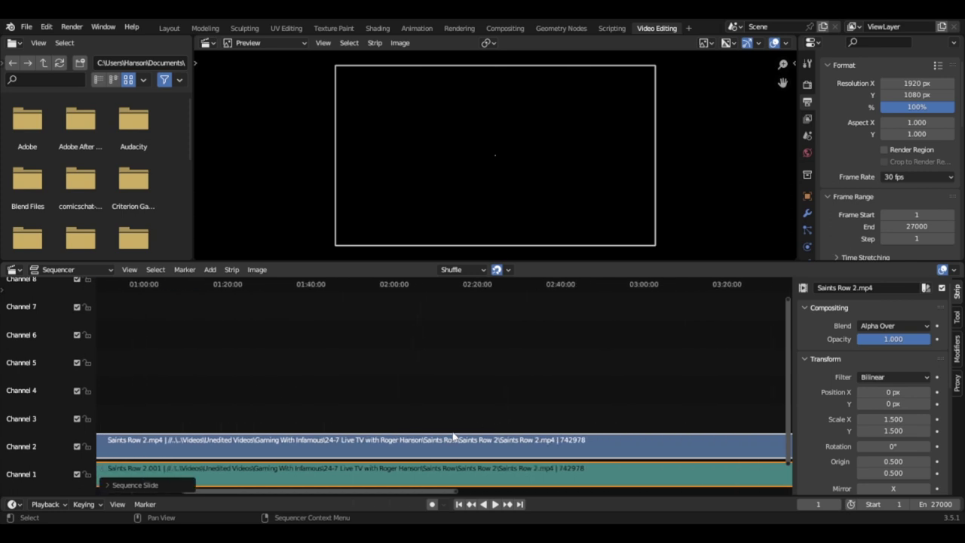
{"action": "scroll", "coordinate": [460, 429], "scroll_direction": "up", "scroll_amount": 4}
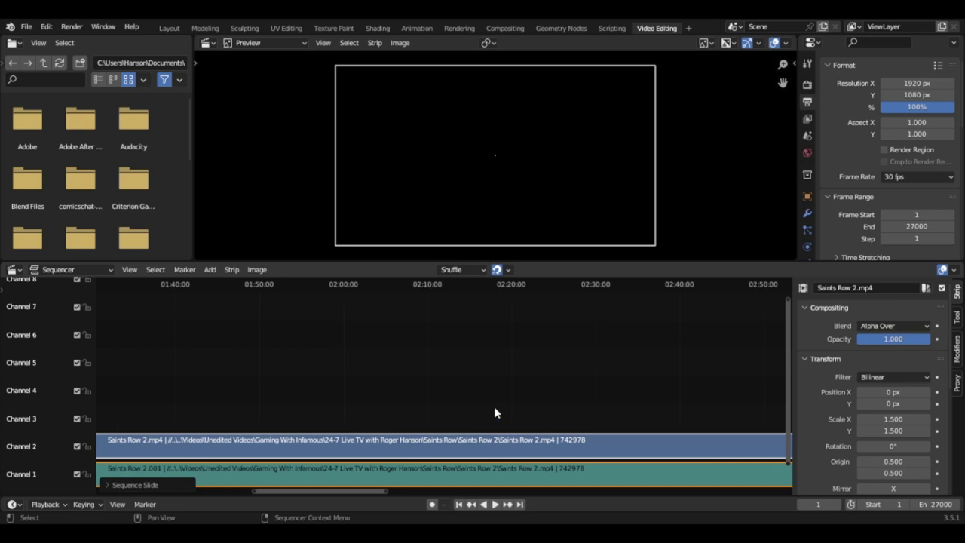
{"action": "left_click_drag", "start_coordinate": [317, 489], "coordinate": [119, 491]}
{"action": "scroll", "coordinate": [398, 385], "scroll_direction": "up", "scroll_amount": 5}
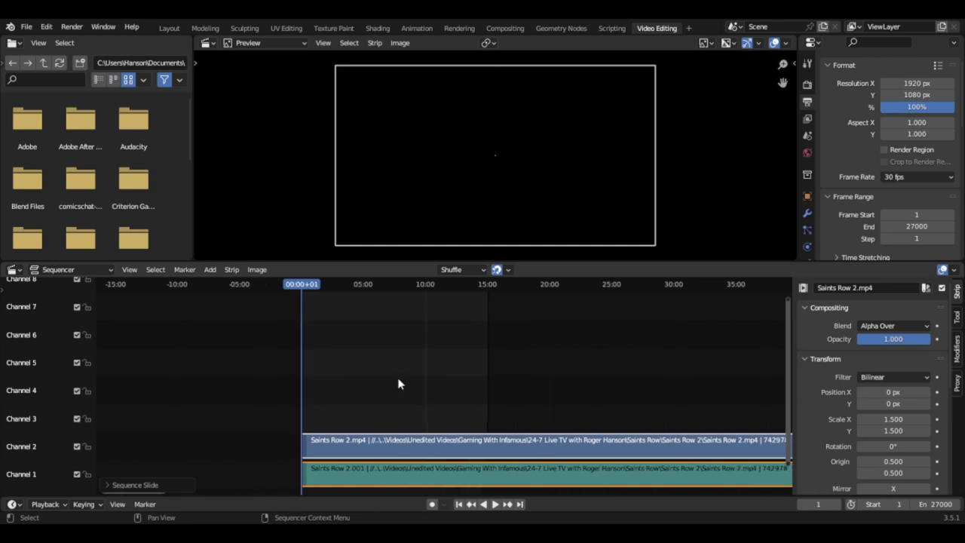
{"action": "scroll", "coordinate": [400, 384], "scroll_direction": "down", "scroll_amount": 2}
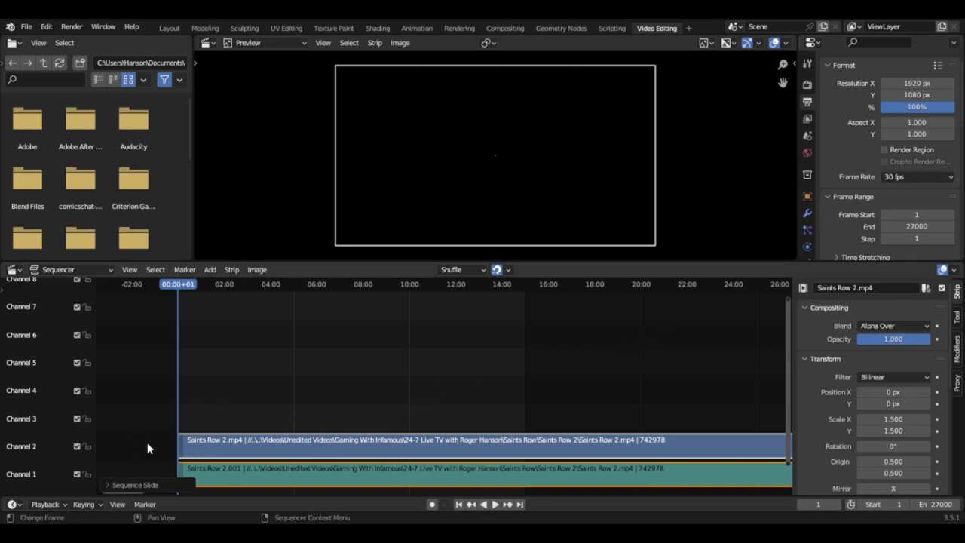
{"action": "scroll", "coordinate": [138, 454], "scroll_direction": "down", "scroll_amount": 4}
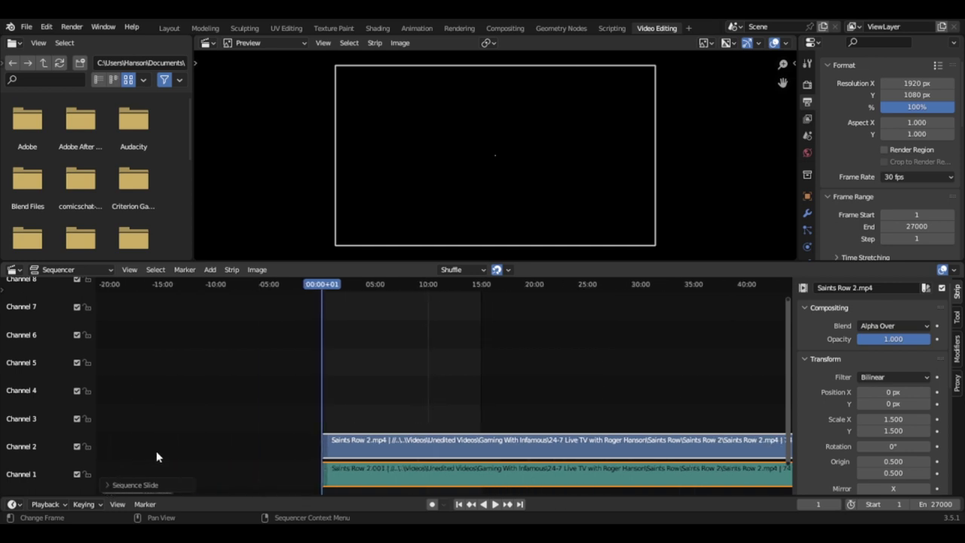
{"action": "scroll", "coordinate": [165, 451], "scroll_direction": "down", "scroll_amount": 5}
{"action": "left_click_drag", "start_coordinate": [249, 488], "coordinate": [797, 489]}
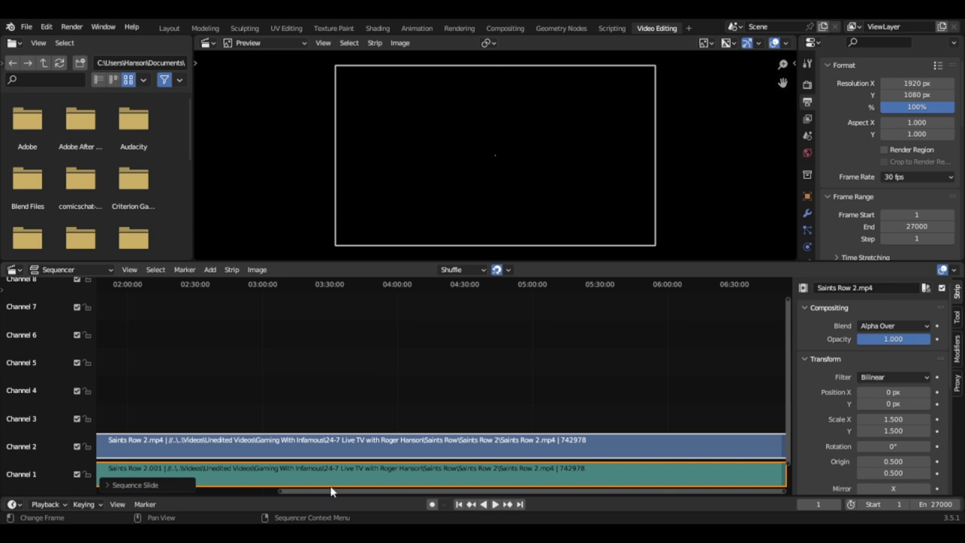
{"action": "left_click_drag", "start_coordinate": [281, 492], "coordinate": [80, 487]}
{"action": "key", "text": "Home"}
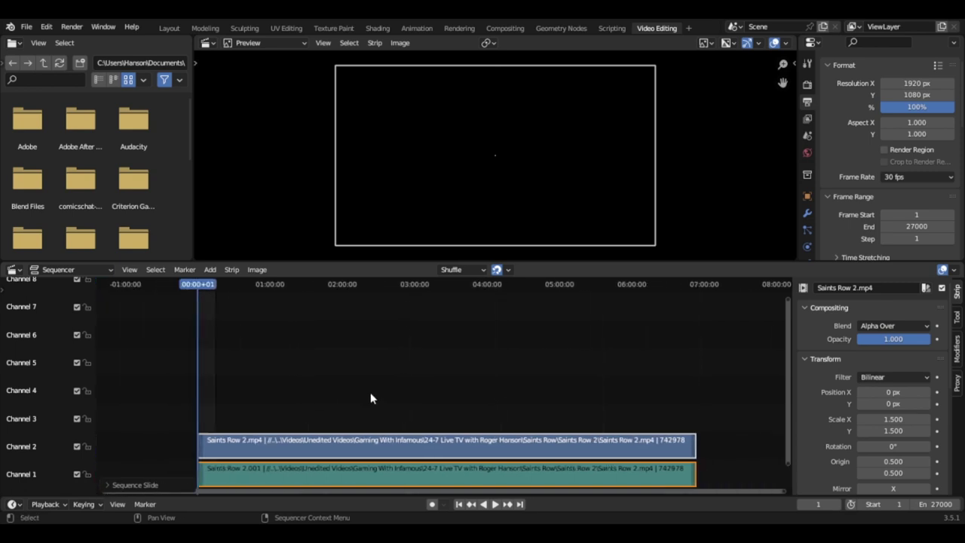
- Set the output frame rate to 60 fps and examine how far the Saints Row 2 strips extend along the timeline
{"action": "left_click", "coordinate": [893, 177]}
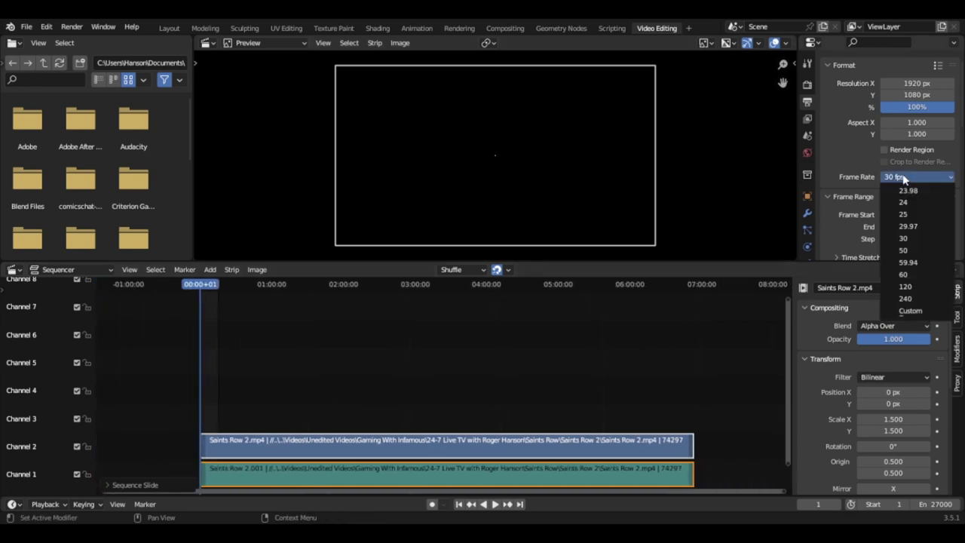
{"action": "left_click", "coordinate": [909, 275]}
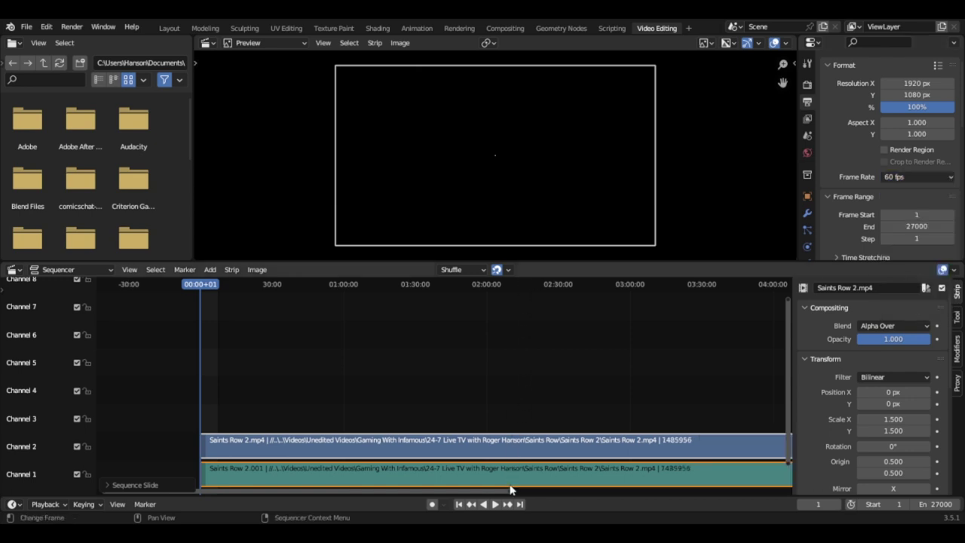
{"action": "left_click_drag", "start_coordinate": [508, 495], "coordinate": [612, 434]}
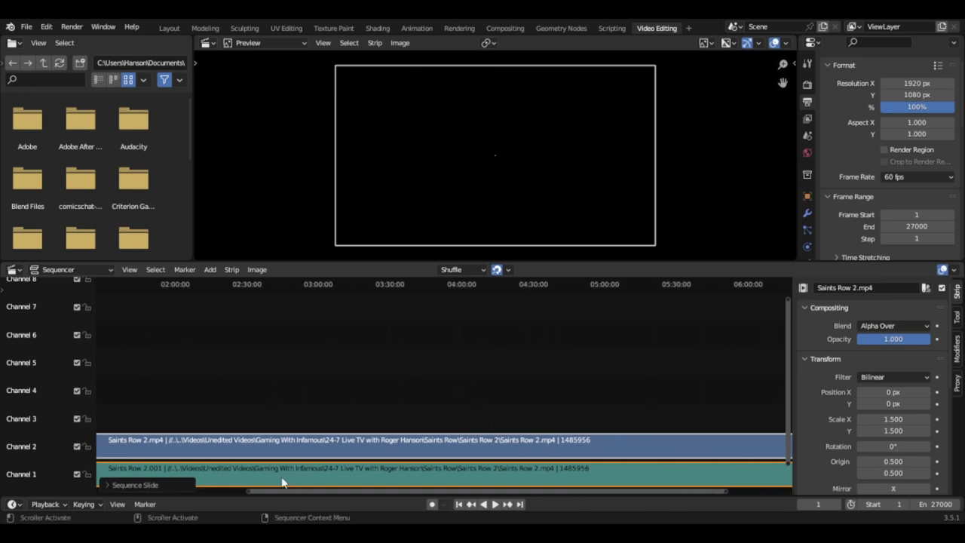
{"action": "left_click_drag", "start_coordinate": [248, 495], "coordinate": [163, 491]}
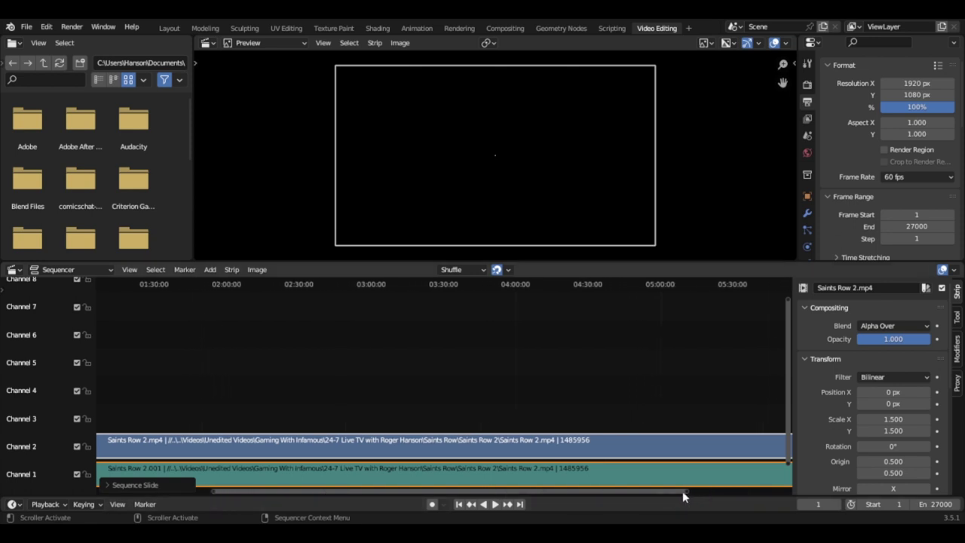
{"action": "left_click_drag", "start_coordinate": [685, 490], "coordinate": [784, 423]}
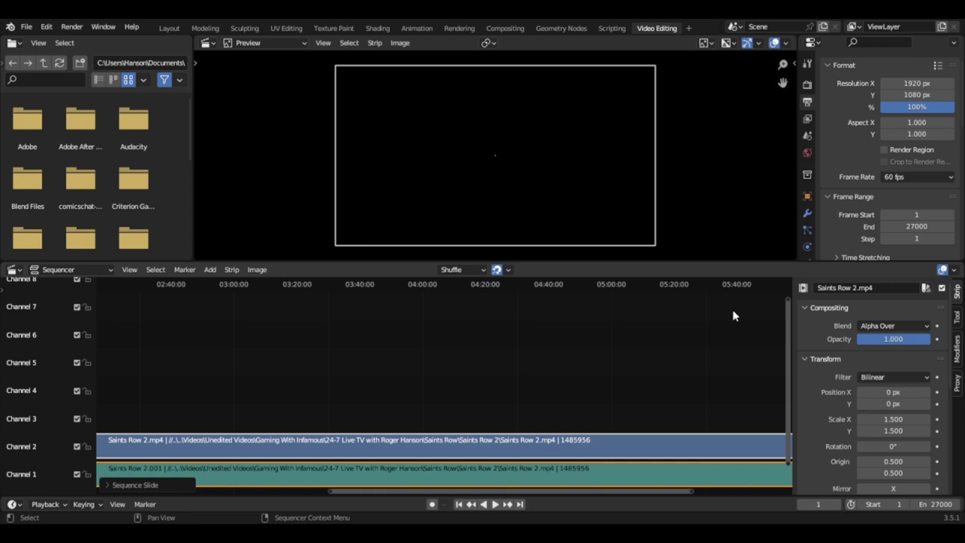
- Set the output frame rate to 30 fps and show the start of the Saints Row 2 strips on the timeline
{"action": "left_click", "coordinate": [905, 177]}
{"action": "left_click", "coordinate": [904, 238]}
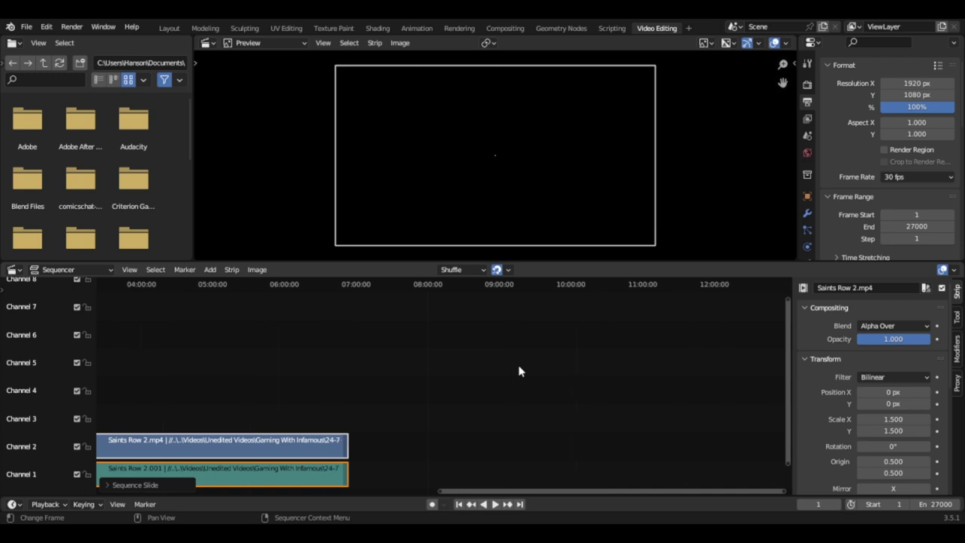
{"action": "left_click_drag", "start_coordinate": [571, 489], "coordinate": [193, 485]}
{"action": "scroll", "coordinate": [378, 424], "scroll_direction": "up", "scroll_amount": 5}
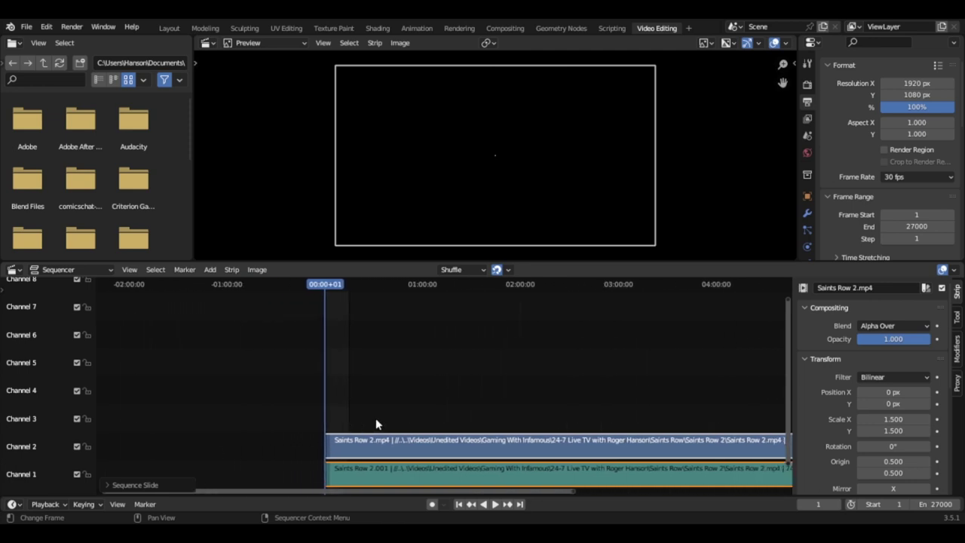
- Locate the Speed Control effect among the effect strips that can be added to the Saints Row 2 strips
{"action": "left_click_drag", "start_coordinate": [339, 492], "coordinate": [287, 491]}
{"action": "scroll", "coordinate": [362, 455], "scroll_direction": "up", "scroll_amount": 3}
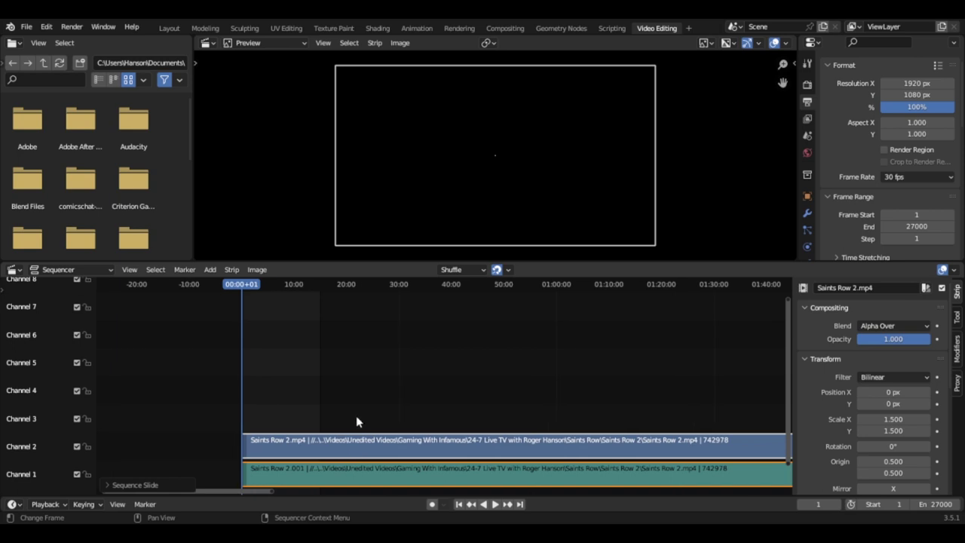
{"action": "left_click_drag", "start_coordinate": [249, 490], "coordinate": [219, 491]}
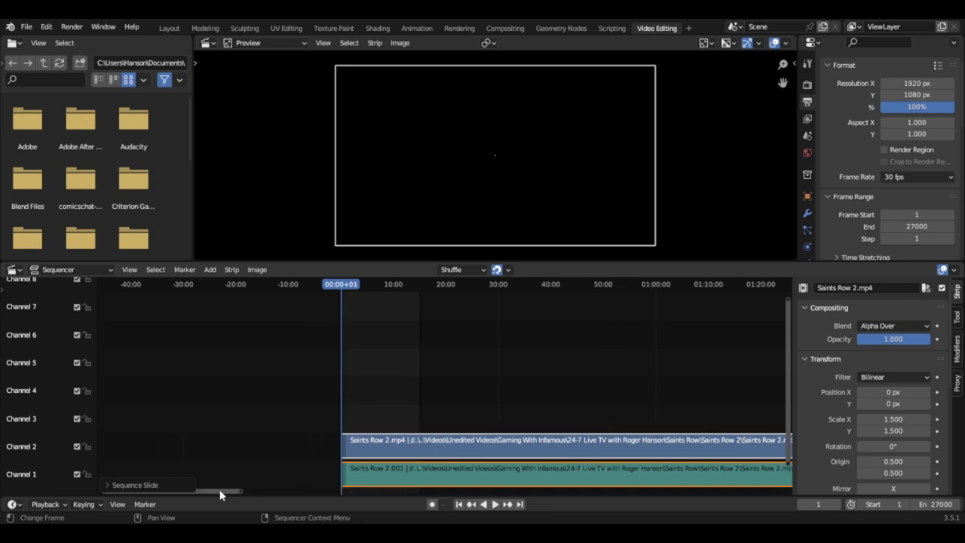
{"action": "scroll", "coordinate": [383, 458], "scroll_direction": "up", "scroll_amount": 3}
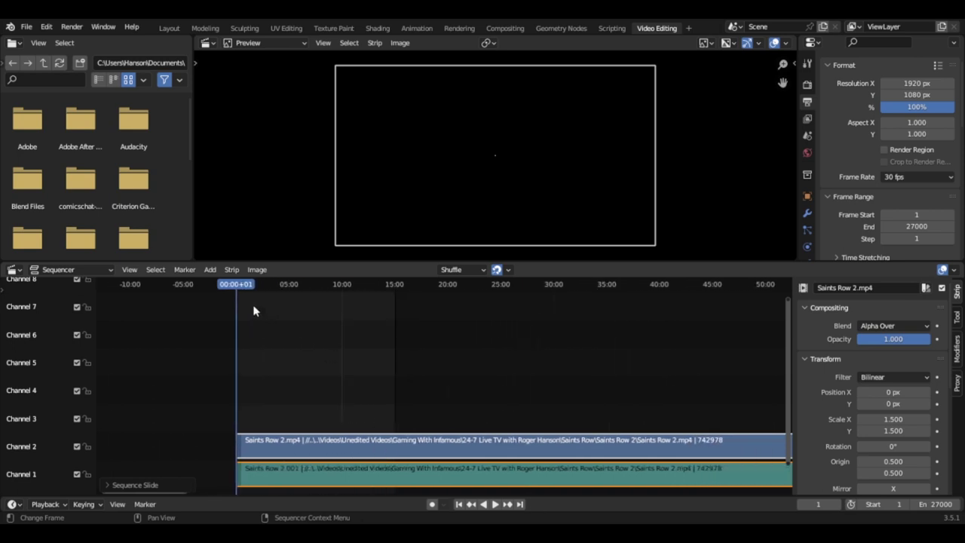
{"action": "left_click", "coordinate": [210, 269]}
{"action": "mouse_move", "coordinate": [233, 408]}
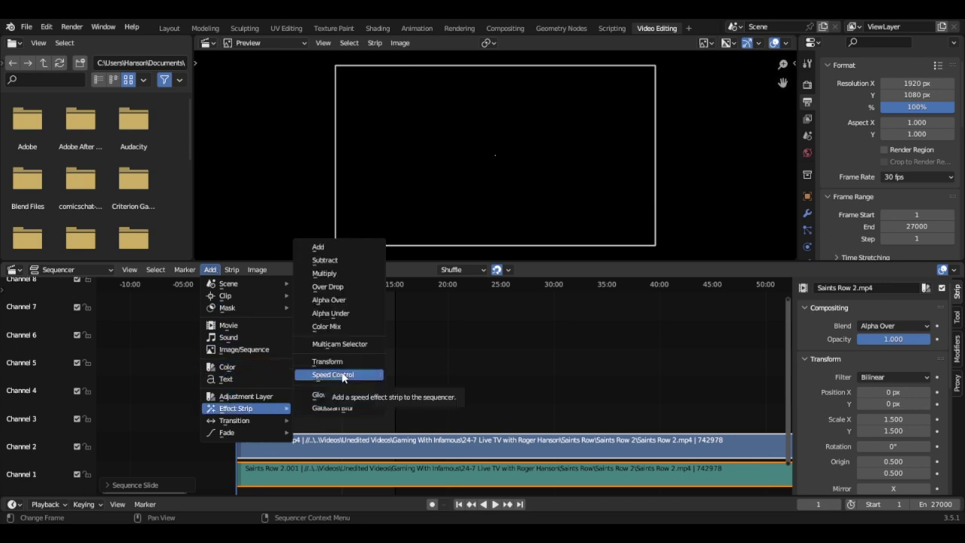
{"action": "scroll", "coordinate": [365, 380], "scroll_direction": "up", "scroll_amount": 1}
{"action": "scroll", "coordinate": [365, 379], "scroll_direction": "up", "scroll_amount": 1}
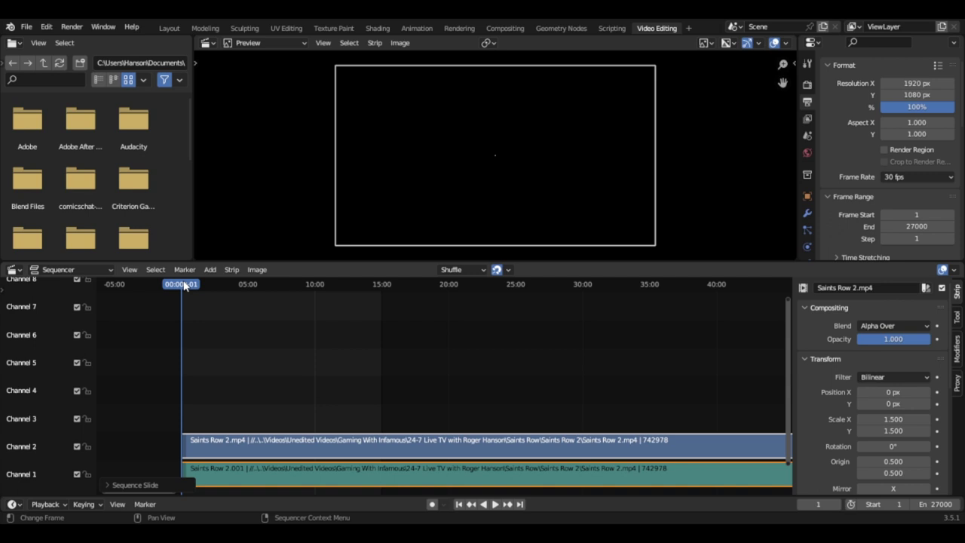
- Examine the offset and axis settings of the last Sequence Slide operation, leaving them collapsed
{"action": "left_click", "coordinate": [107, 485]}
{"action": "left_click", "coordinate": [215, 455]}
{"action": "type", "text": "0.1"}
{"action": "key", "text": "Return"}
{"action": "mouse_move", "coordinate": [216, 456]}
{"action": "left_mouse_down"}
{"action": "mouse_move", "coordinate": [233, 455]}
{"action": "mouse_move", "coordinate": [211, 455]}
{"action": "left_mouse_up"}
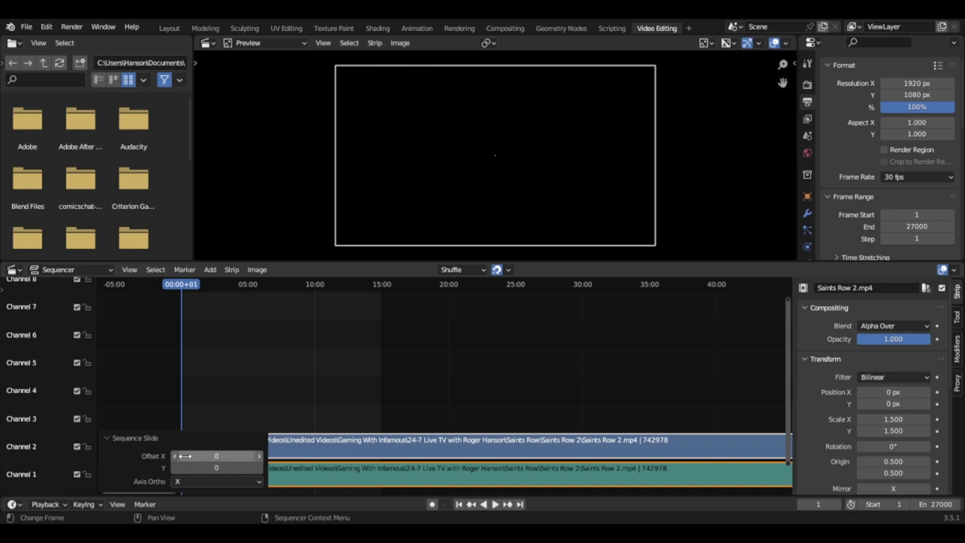
{"action": "left_click", "coordinate": [108, 437]}
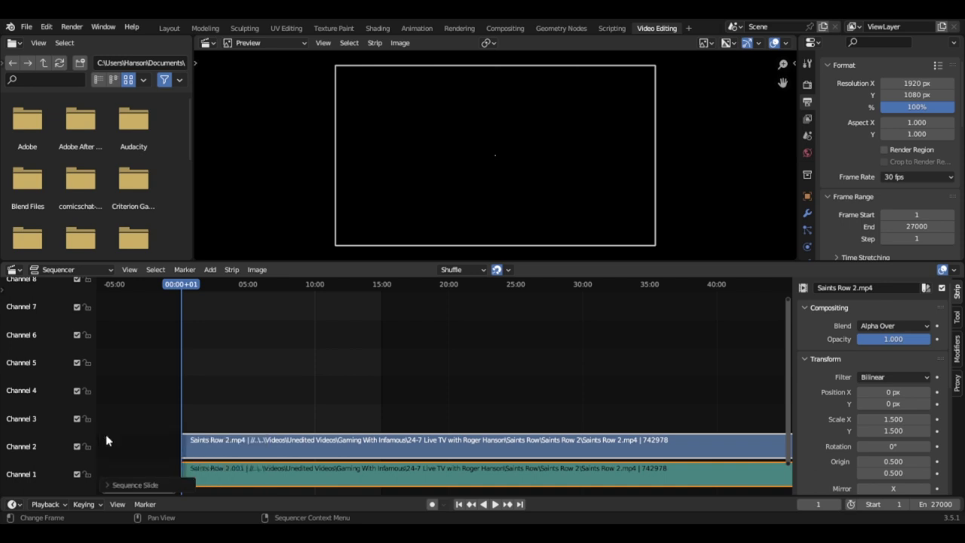
{"action": "left_click", "coordinate": [108, 485]}
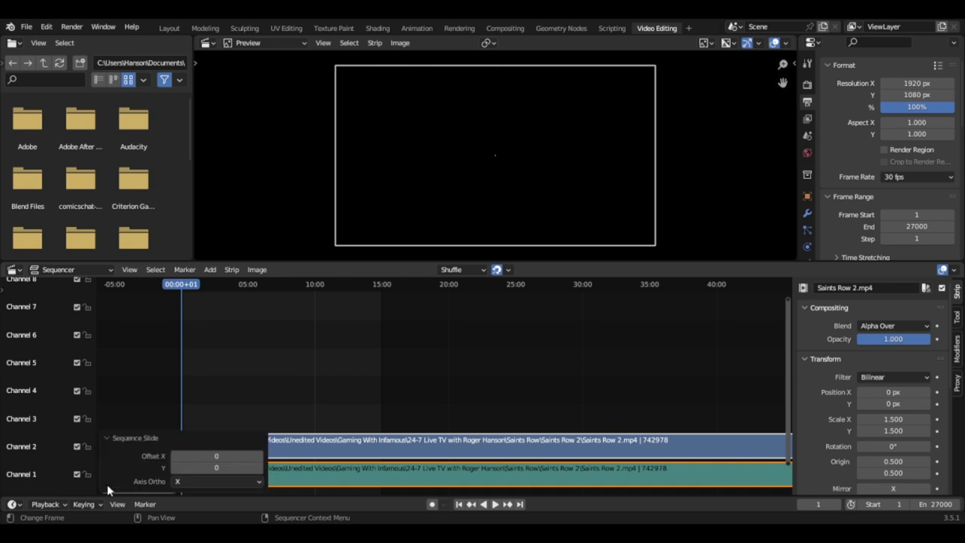
{"action": "left_click", "coordinate": [108, 437]}
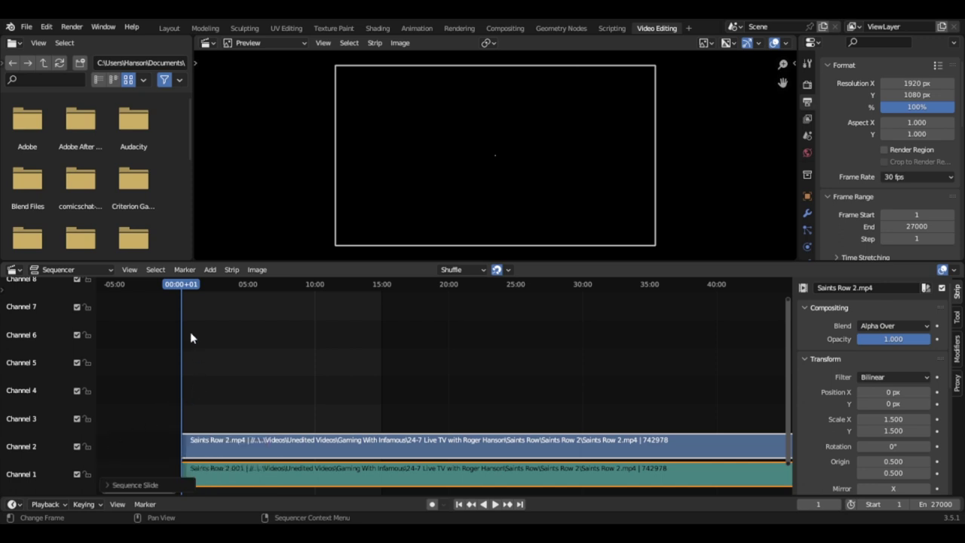
- Preview the Saints Row 2 video strip at 02:24+07 and expose only its Transform settings, with the Compositing settings collapsed
{"action": "left_click_drag", "start_coordinate": [183, 287], "coordinate": [214, 298]}
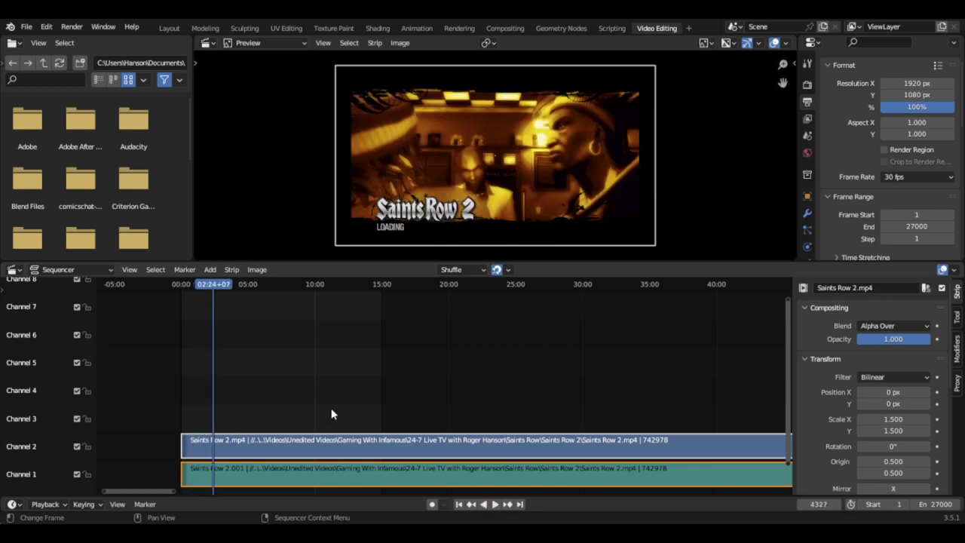
{"action": "left_click", "coordinate": [285, 451]}
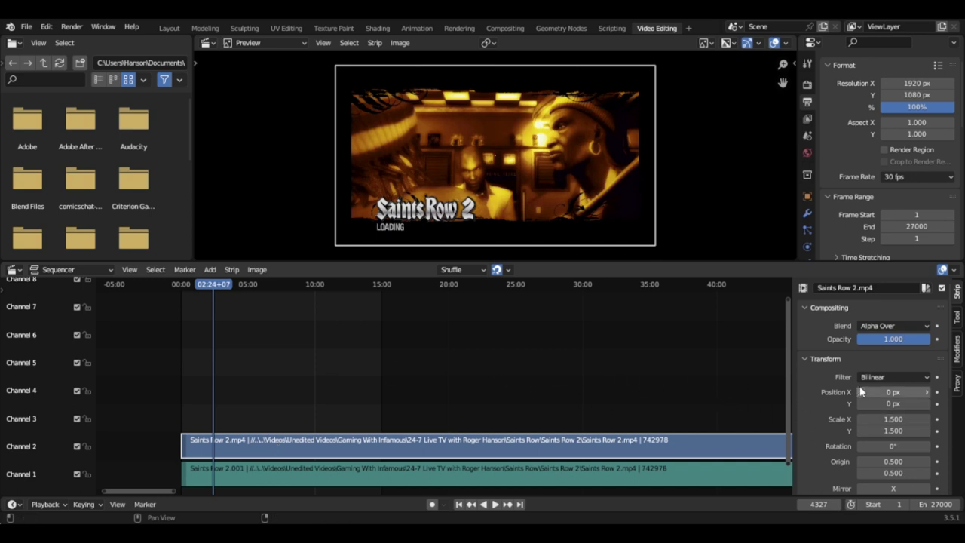
{"action": "left_click", "coordinate": [806, 360]}
{"action": "left_click", "coordinate": [806, 360]}
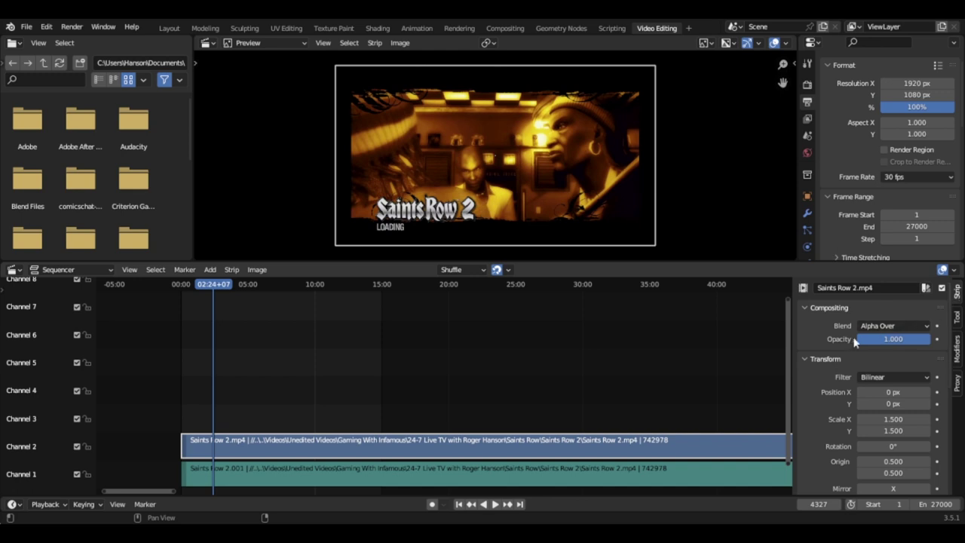
{"action": "left_click", "coordinate": [808, 357]}
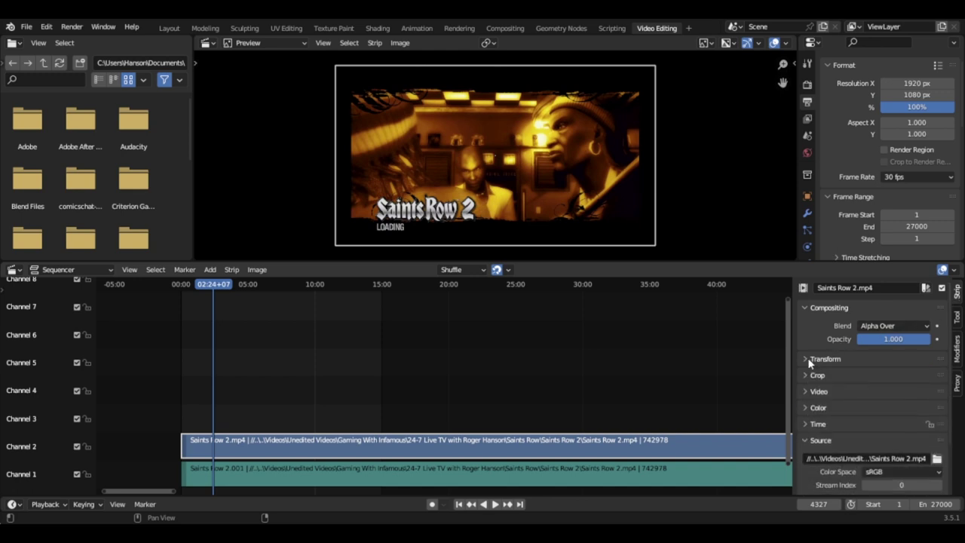
{"action": "left_click", "coordinate": [805, 309]}
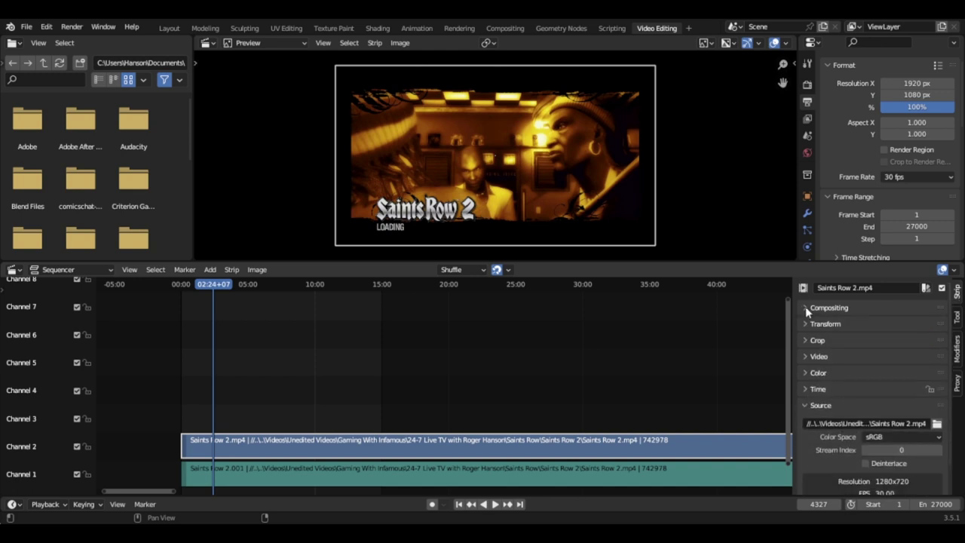
{"action": "left_click", "coordinate": [805, 324]}
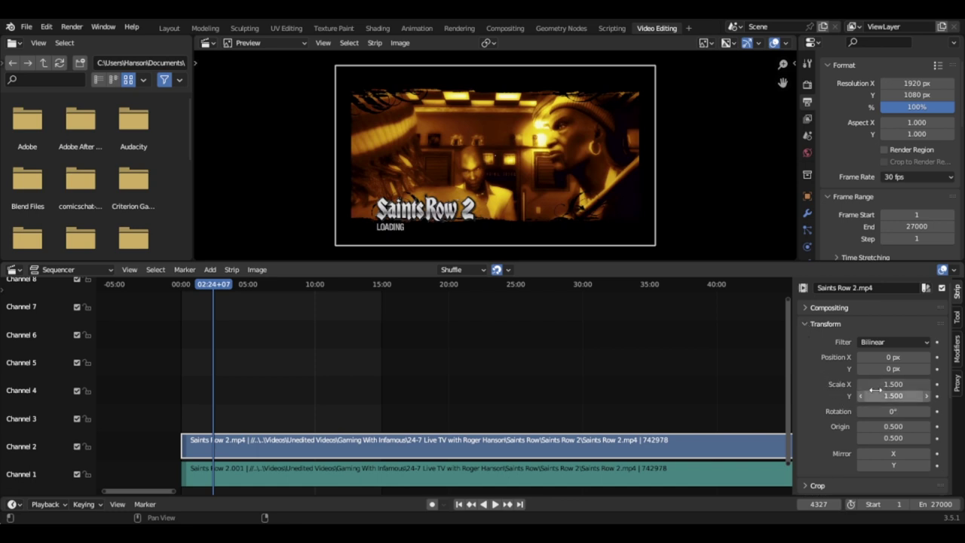
- Adjust the Saints Row 2 video strip's horizontal scale up and down, settling on 1.560
{"action": "left_click", "coordinate": [928, 386]}
{"action": "left_click", "coordinate": [928, 386]}
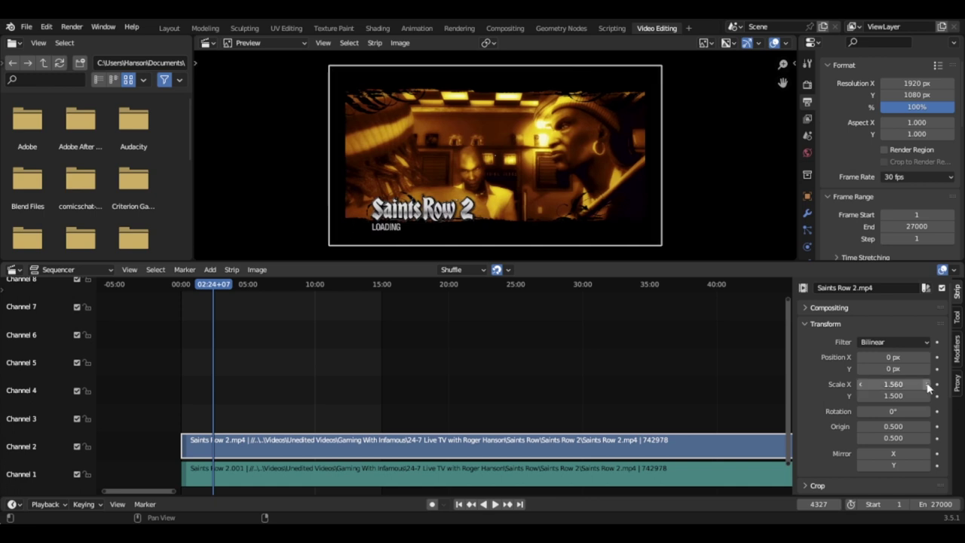
{"action": "left_click", "coordinate": [927, 385]}
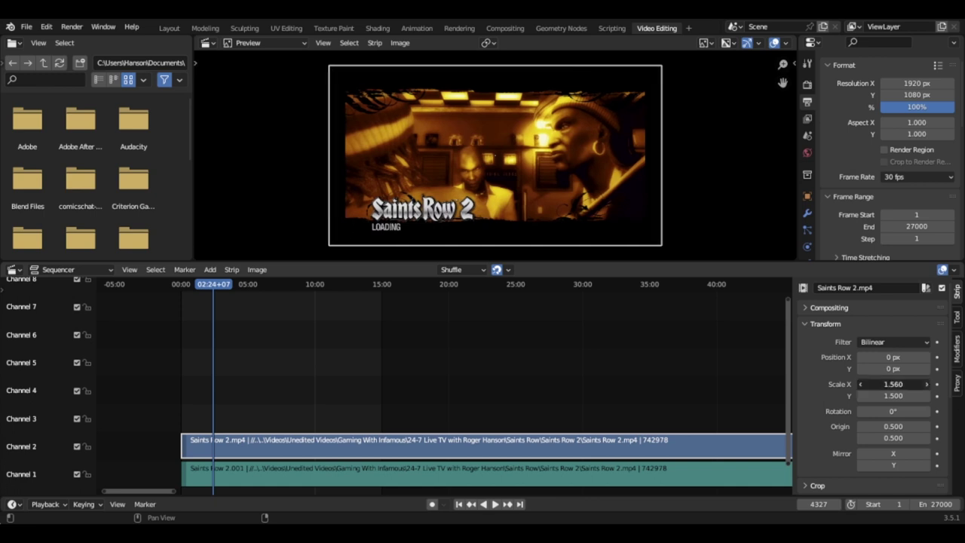
{"action": "left_click", "coordinate": [927, 385]}
{"action": "left_click", "coordinate": [928, 385]}
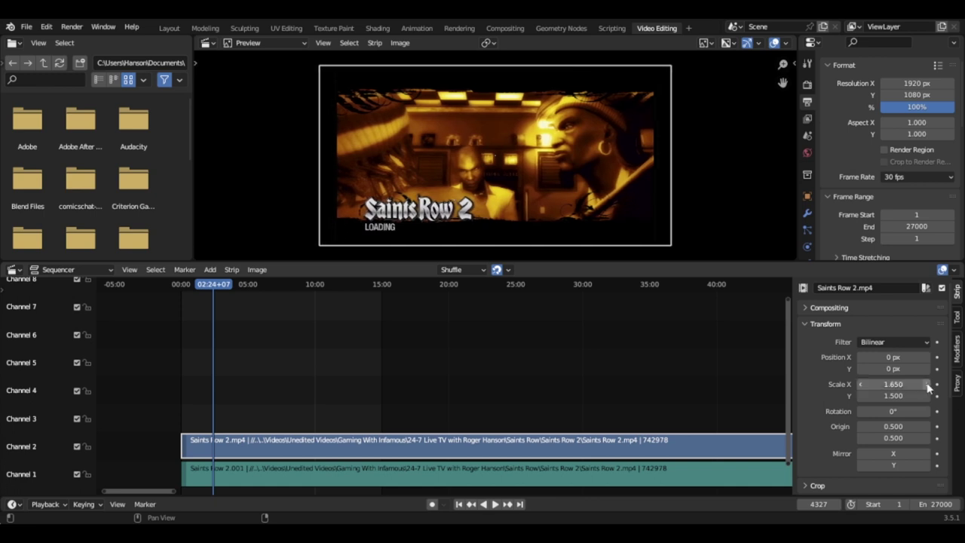
{"action": "left_click", "coordinate": [858, 383]}
{"action": "left_click", "coordinate": [857, 383]}
{"action": "left_click", "coordinate": [857, 383]}
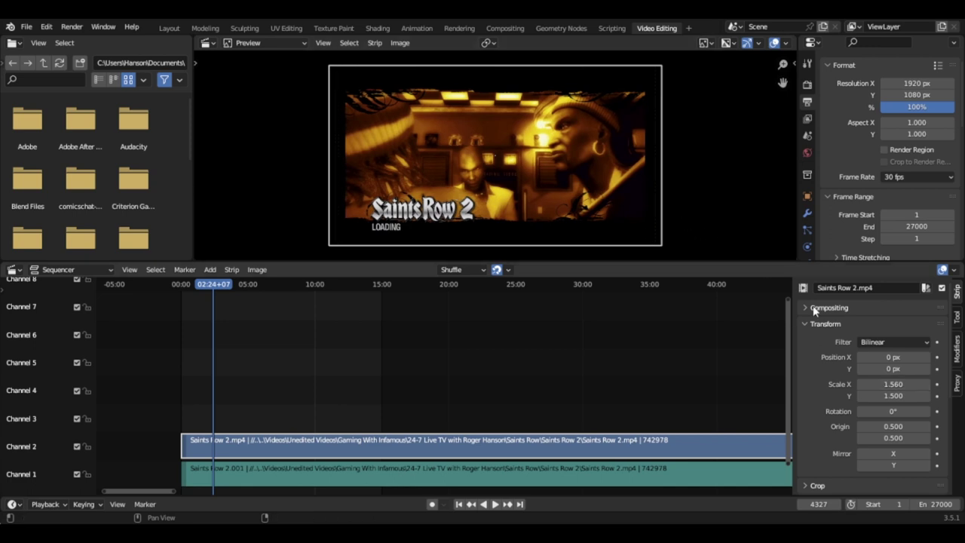
- Adjust the Saints Row 2 video strip's vertical scale up and down, ending at 1.410
{"action": "left_click", "coordinate": [927, 396]}
{"action": "left_click", "coordinate": [927, 396]}
{"action": "left_click", "coordinate": [927, 396]}
{"action": "left_click", "coordinate": [926, 396]}
{"action": "left_click", "coordinate": [926, 396]}
{"action": "left_click", "coordinate": [927, 396]}
{"action": "left_click", "coordinate": [861, 396]}
{"action": "left_click", "coordinate": [861, 396]}
{"action": "left_click", "coordinate": [861, 396]}
{"action": "left_click", "coordinate": [861, 396]}
{"action": "left_click", "coordinate": [861, 396]}
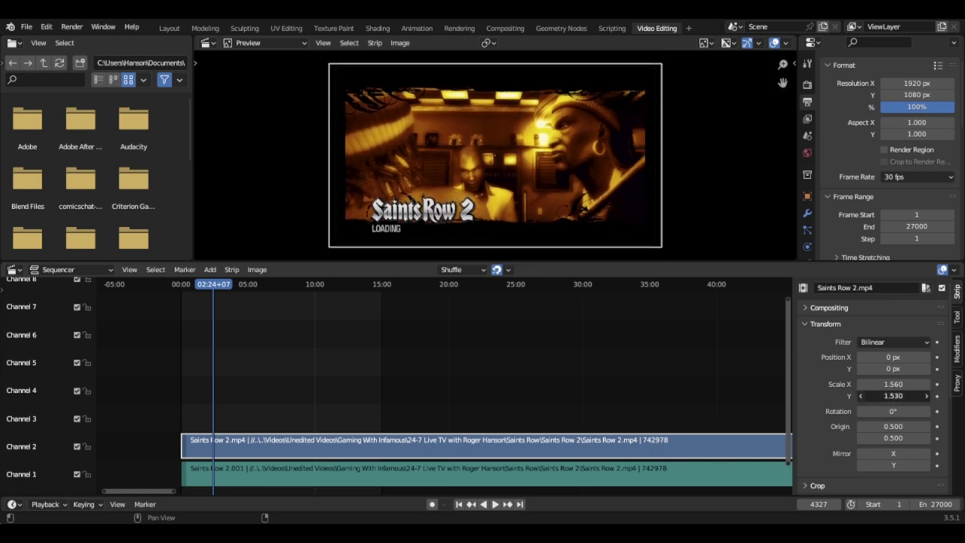
{"action": "left_click", "coordinate": [861, 396]}
{"action": "left_click", "coordinate": [861, 396]}
{"action": "left_click", "coordinate": [861, 396]}
{"action": "left_click", "coordinate": [861, 396]}
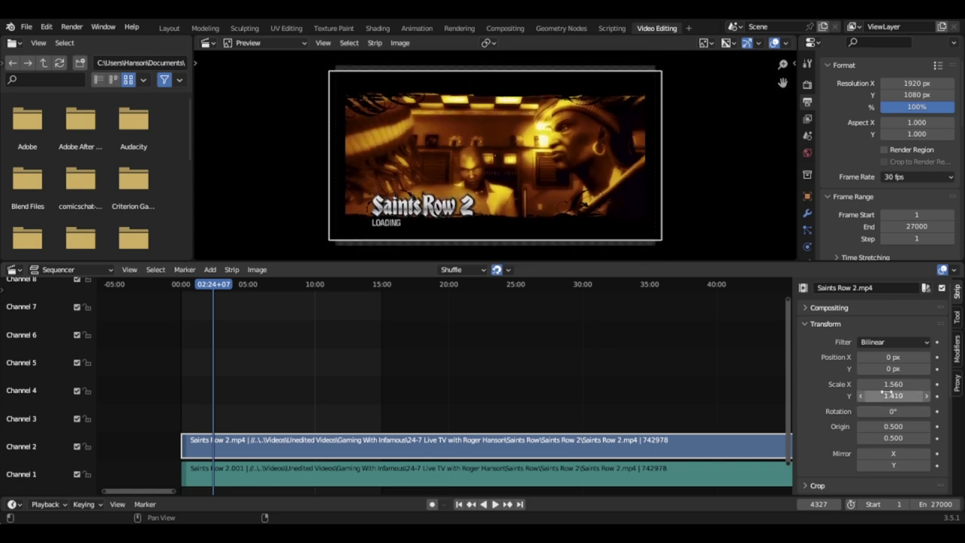
- Stretch the Saints Row 2 video strip vertically by raising its Y scale to 1.830
{"action": "left_click", "coordinate": [927, 396]}
{"action": "left_click", "coordinate": [926, 396]}
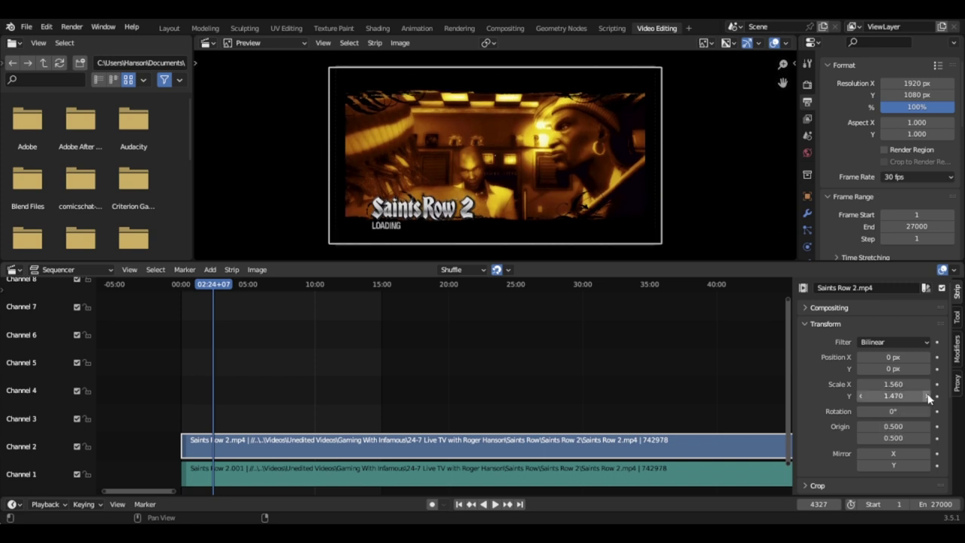
{"action": "left_click", "coordinate": [928, 397]}
{"action": "left_click", "coordinate": [927, 396]}
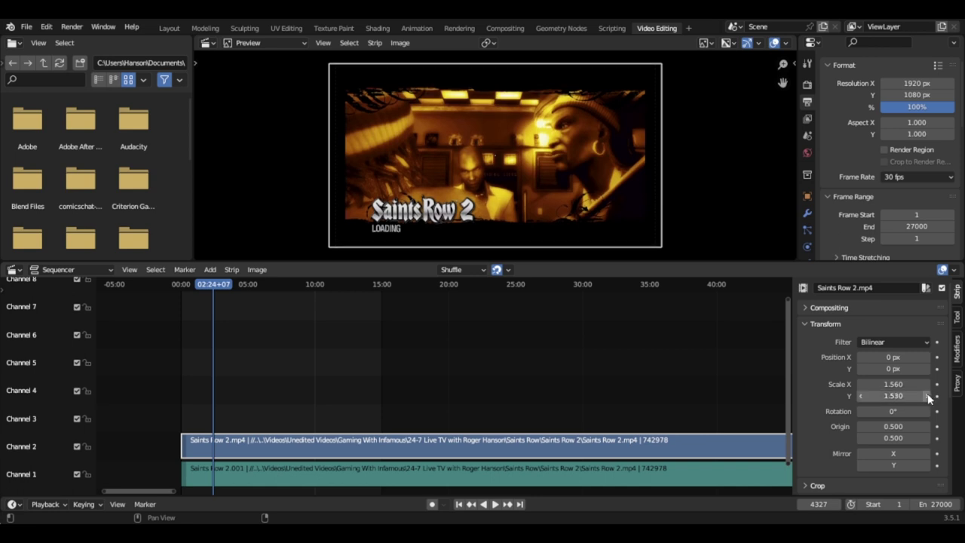
{"action": "left_click", "coordinate": [928, 397]}
{"action": "left_click", "coordinate": [927, 396]}
{"action": "left_click", "coordinate": [927, 396]}
{"action": "left_click", "coordinate": [928, 396]}
{"action": "left_click", "coordinate": [927, 397]}
{"action": "left_click", "coordinate": [927, 397]}
{"action": "left_click", "coordinate": [927, 397]}
{"action": "left_click", "coordinate": [927, 397]}
{"action": "left_click", "coordinate": [927, 396]}
{"action": "left_click", "coordinate": [927, 397]}
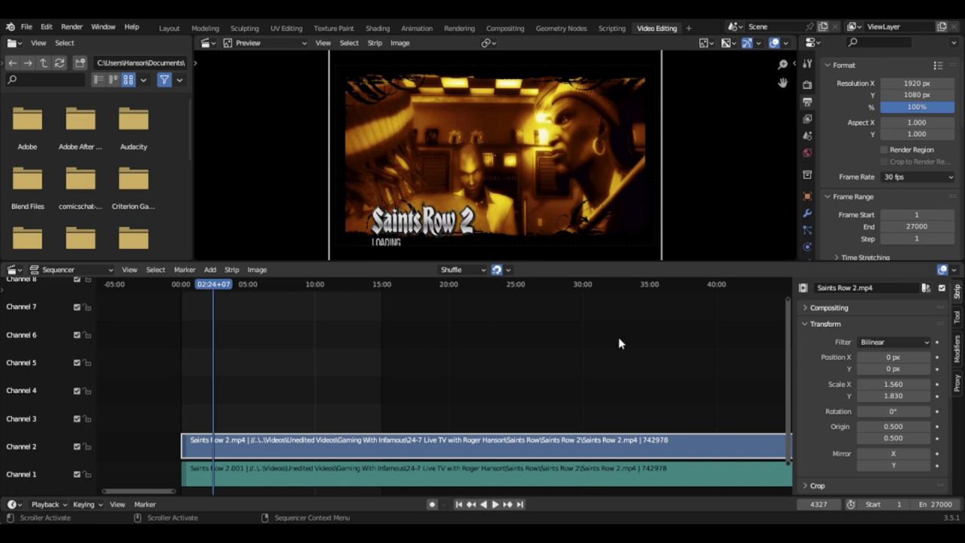
- Widen the Saints Row 2 video strip by raising its X scale to 1.680
{"action": "left_click", "coordinate": [927, 384]}
{"action": "left_click", "coordinate": [927, 383]}
{"action": "left_click", "coordinate": [927, 384]}
{"action": "left_click", "coordinate": [927, 384]}
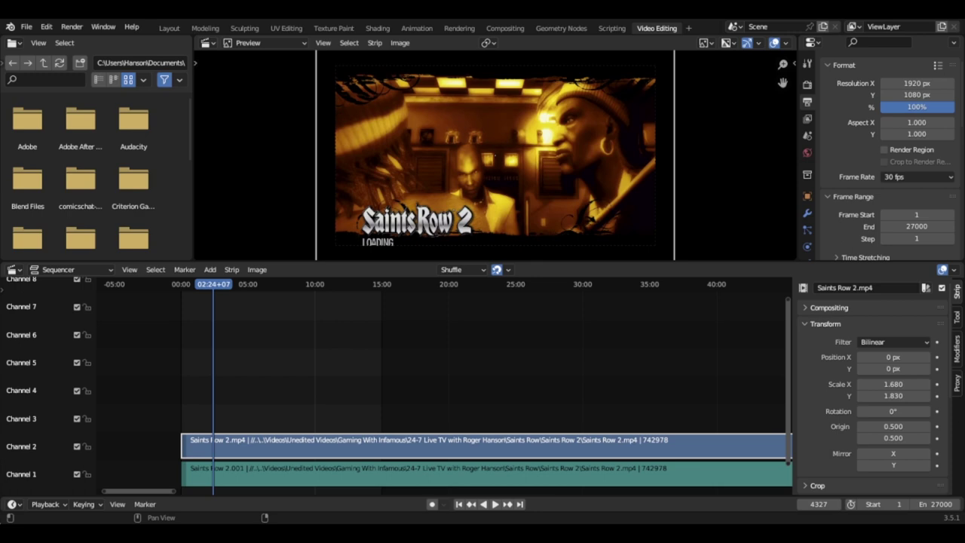
- Play the scaled Saints Row 2 clip briefly around 02:59 and 03:12 to check how the gameplay picture fits the frame
{"action": "left_click", "coordinate": [220, 286]}
{"action": "key", "text": "space"}
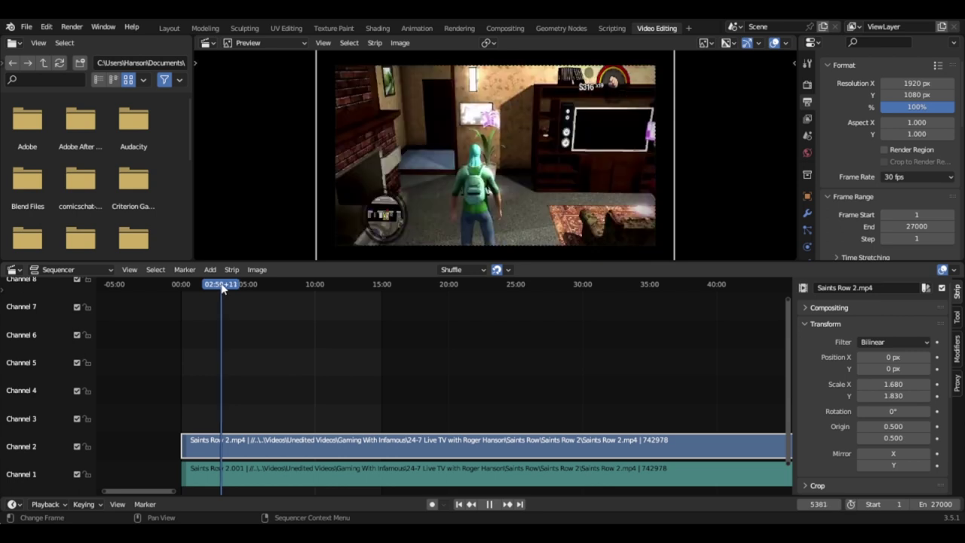
{"action": "key", "text": "space"}
{"action": "left_click", "coordinate": [225, 291]}
{"action": "key", "text": "space"}
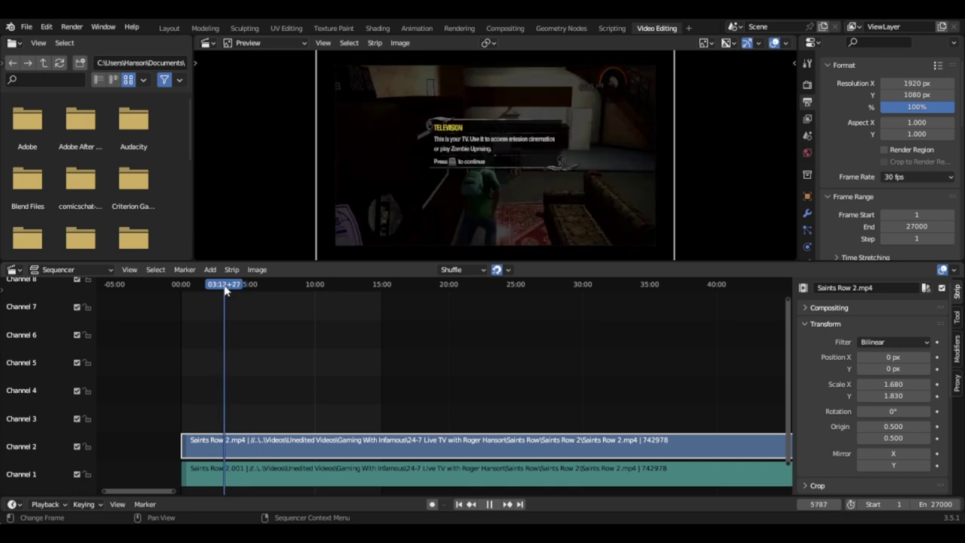
{"action": "key", "text": "space"}
- Set the Saints Row 2 video strip's Y scale to 1.530 and its X scale to 1.650
{"action": "left_click", "coordinate": [859, 395]}
{"action": "left_click", "coordinate": [859, 394]}
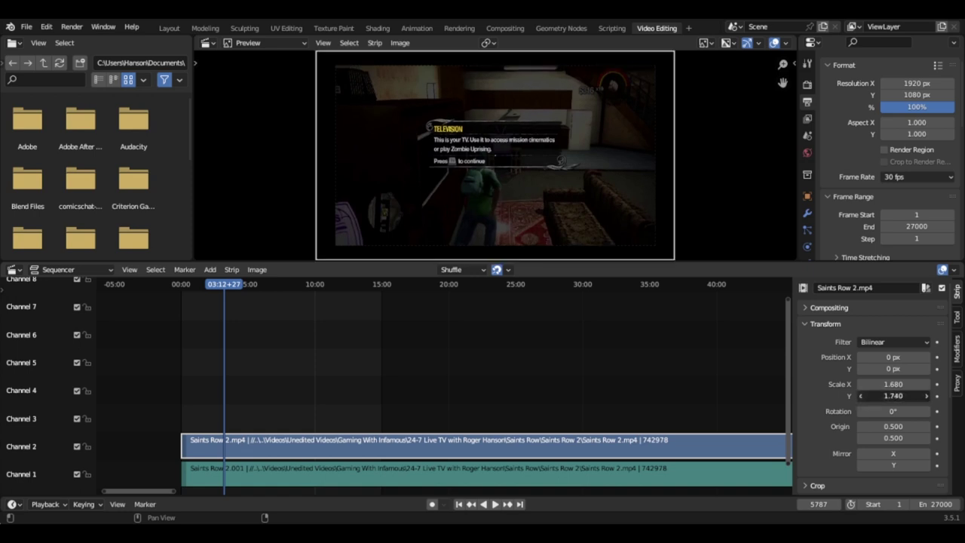
{"action": "left_click_drag", "start_coordinate": [859, 394], "coordinate": [827, 394]}
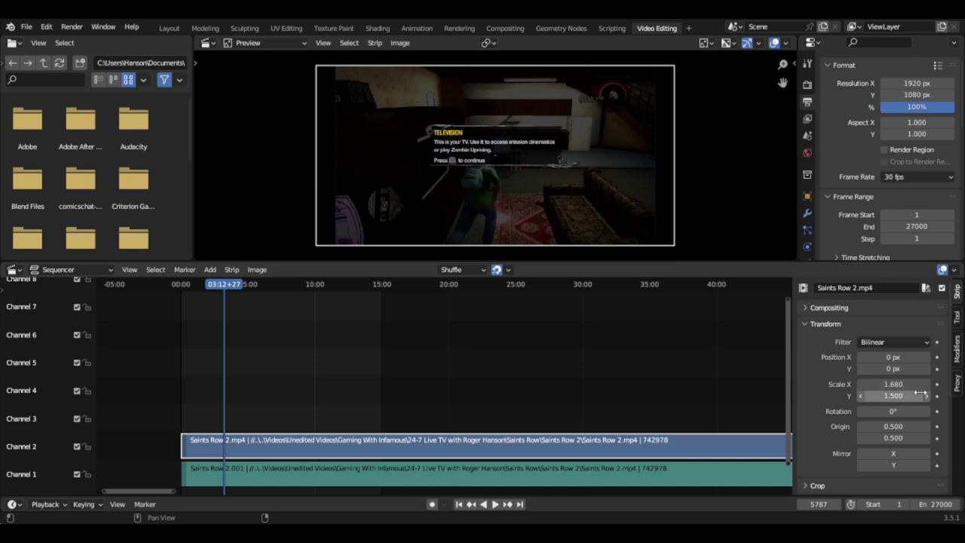
{"action": "left_click", "coordinate": [862, 395]}
{"action": "left_click", "coordinate": [863, 394]}
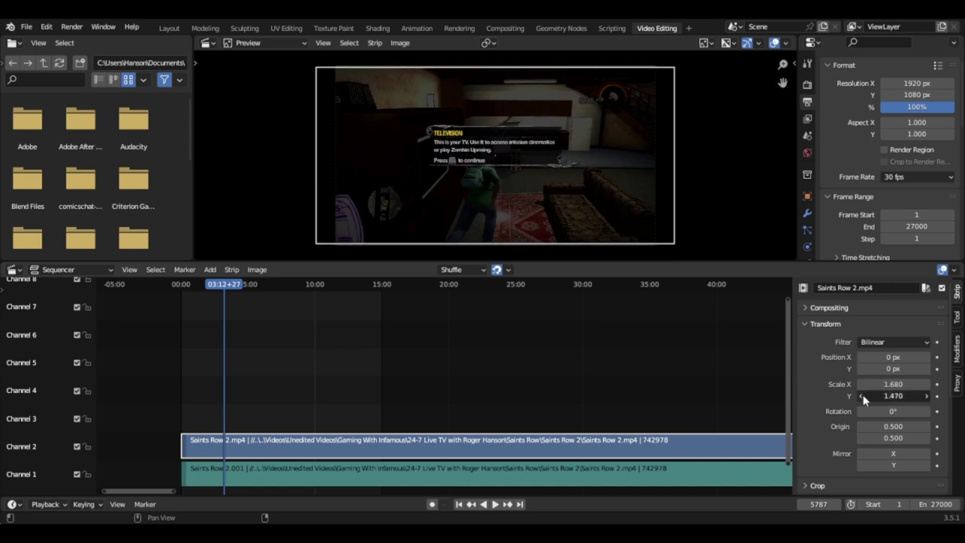
{"action": "left_click", "coordinate": [925, 394]}
{"action": "left_click", "coordinate": [925, 394]}
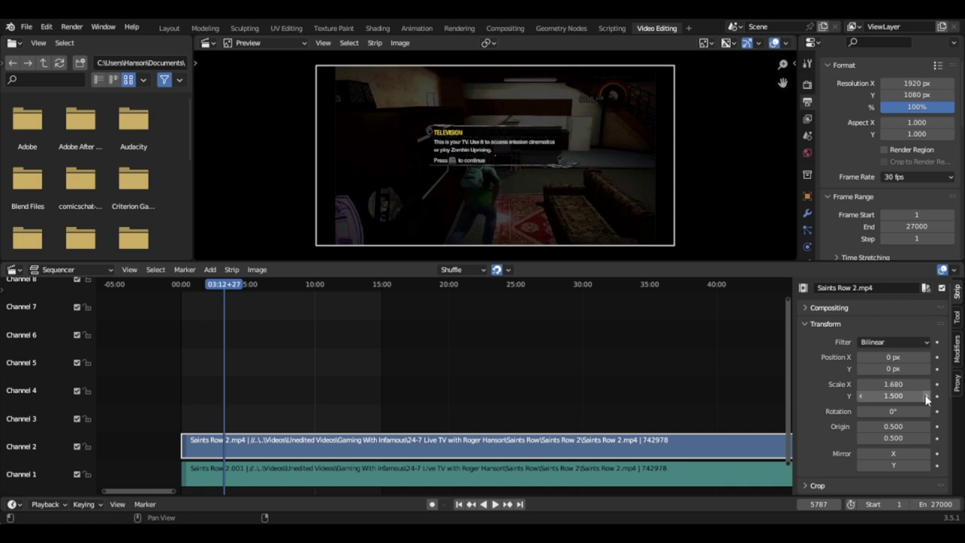
{"action": "left_click", "coordinate": [925, 395]}
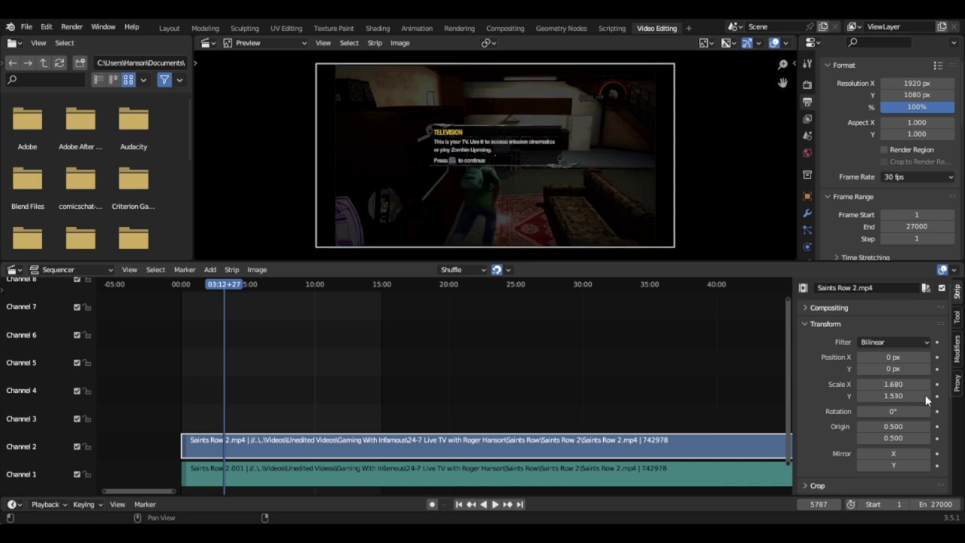
{"action": "left_click", "coordinate": [863, 396]}
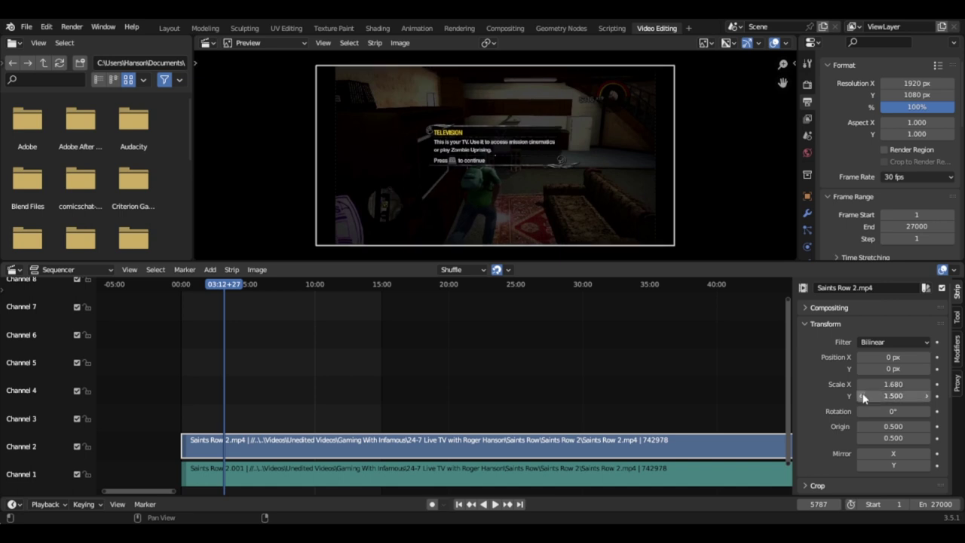
{"action": "left_click", "coordinate": [926, 395]}
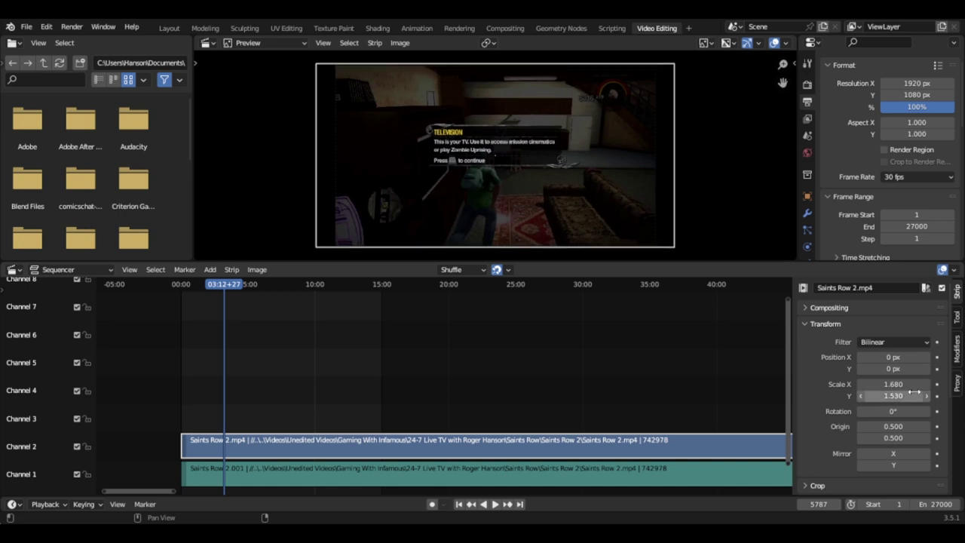
{"action": "left_click", "coordinate": [862, 386]}
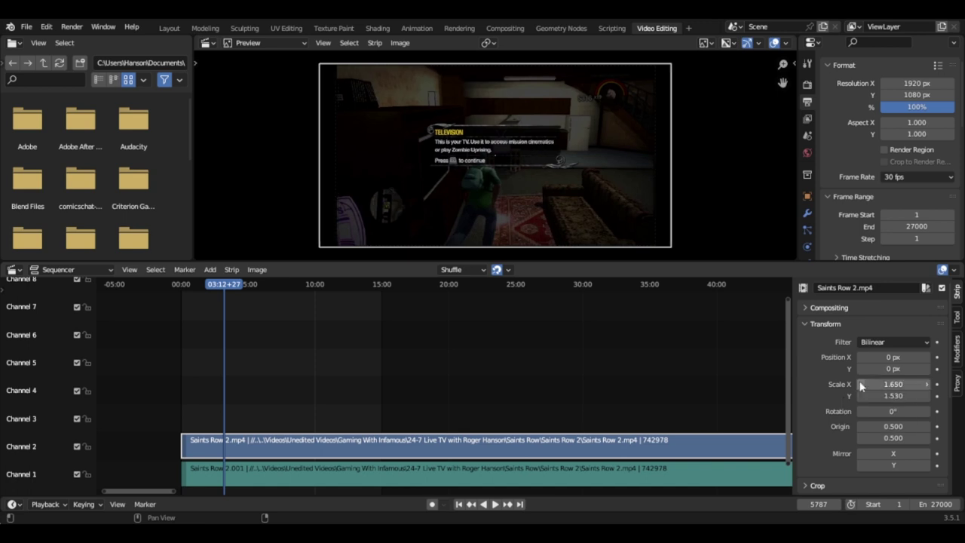
- Set the Saints Row 2 video strip's X scale to 1.680
{"action": "left_click", "coordinate": [862, 385]}
{"action": "left_click", "coordinate": [862, 385]}
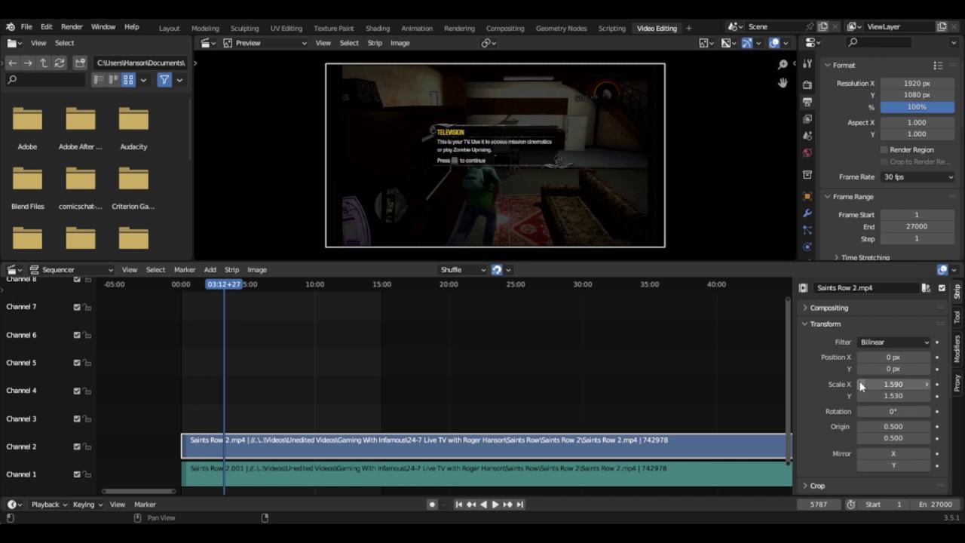
{"action": "left_click", "coordinate": [928, 385]}
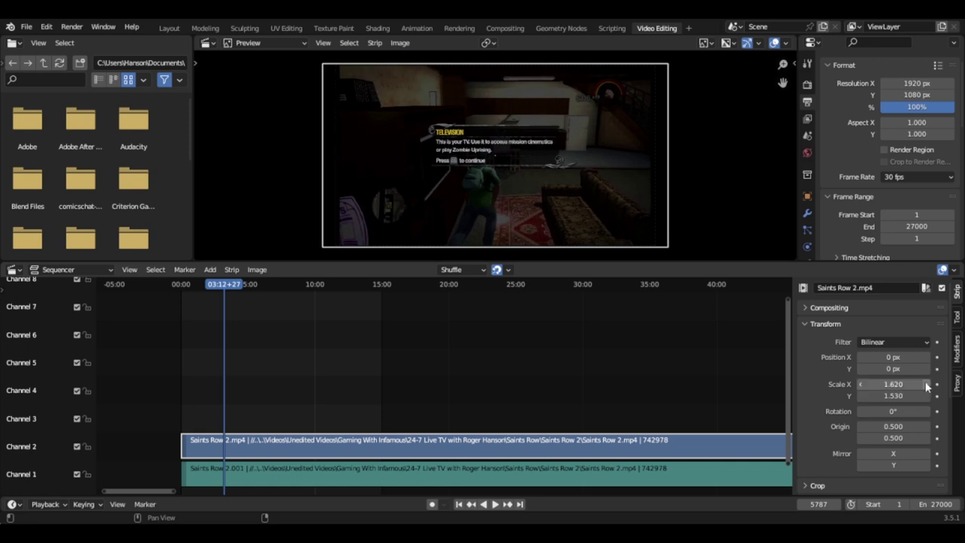
{"action": "left_click", "coordinate": [927, 386]}
{"action": "left_click", "coordinate": [928, 385]}
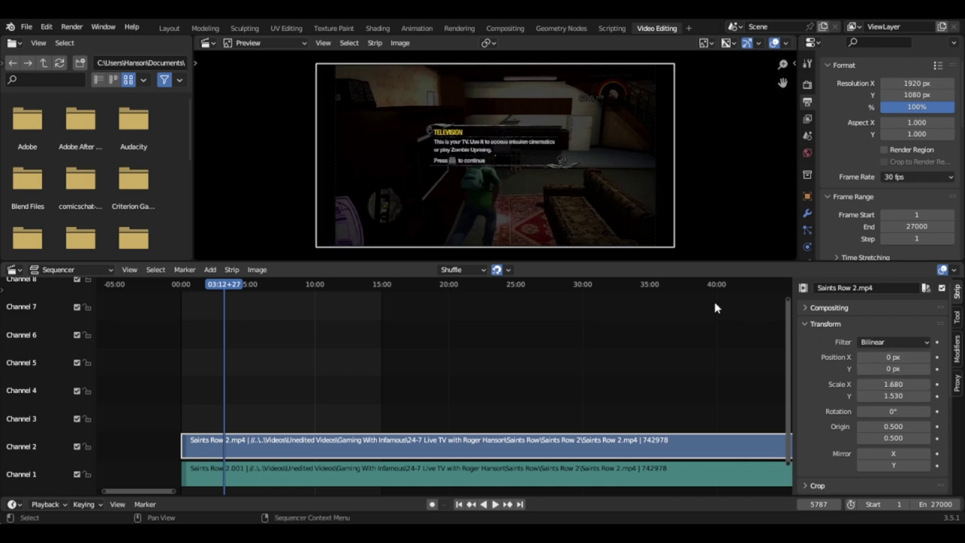
{"action": "scroll", "coordinate": [645, 174], "scroll_direction": "up", "scroll_amount": 1}
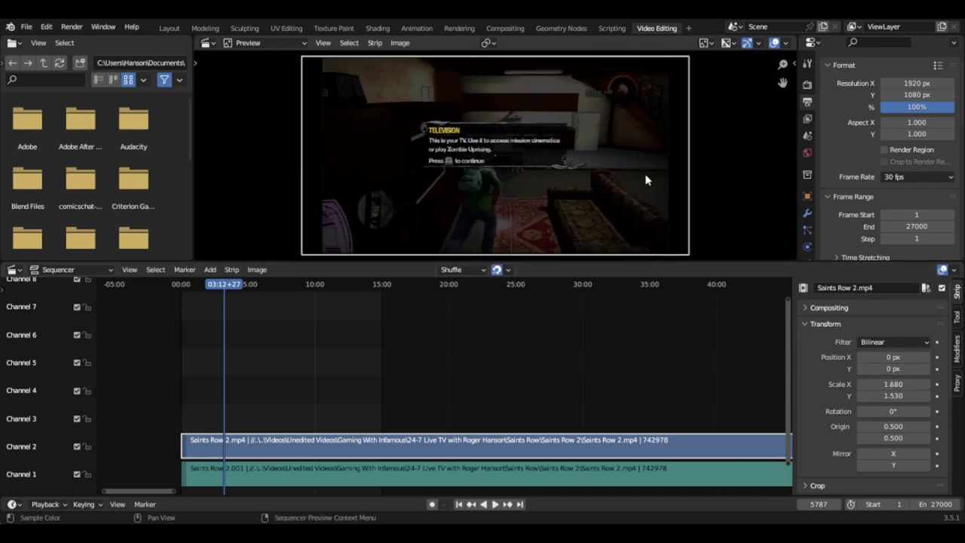
- Scrub the Saints Row 2 clip to around 04:52, 04:31 and 12:19 to check how cutscenes and gameplay fit the frame
{"action": "left_click_drag", "start_coordinate": [224, 287], "coordinate": [249, 285]}
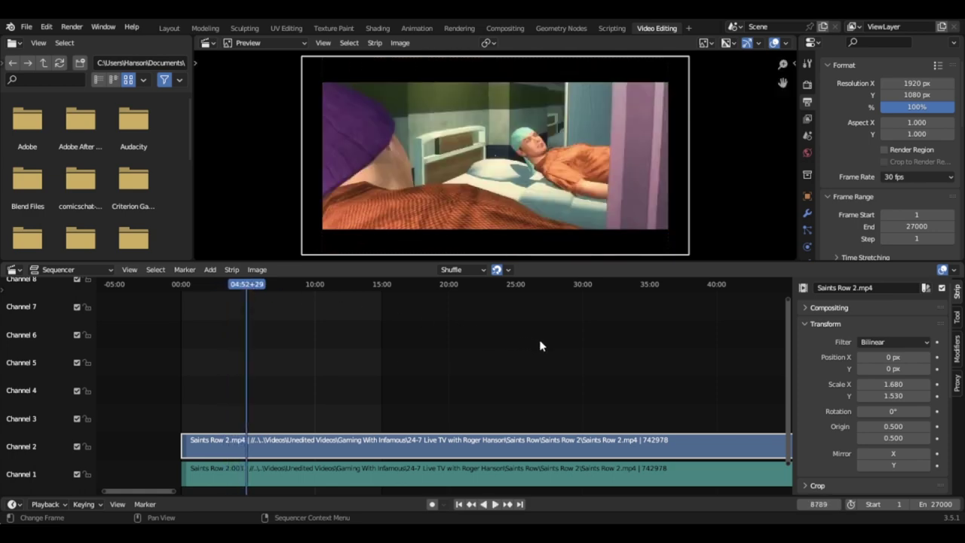
{"action": "mouse_move", "coordinate": [248, 287]}
{"action": "left_mouse_down"}
{"action": "mouse_move", "coordinate": [268, 289]}
{"action": "mouse_move", "coordinate": [241, 294]}
{"action": "left_mouse_up"}
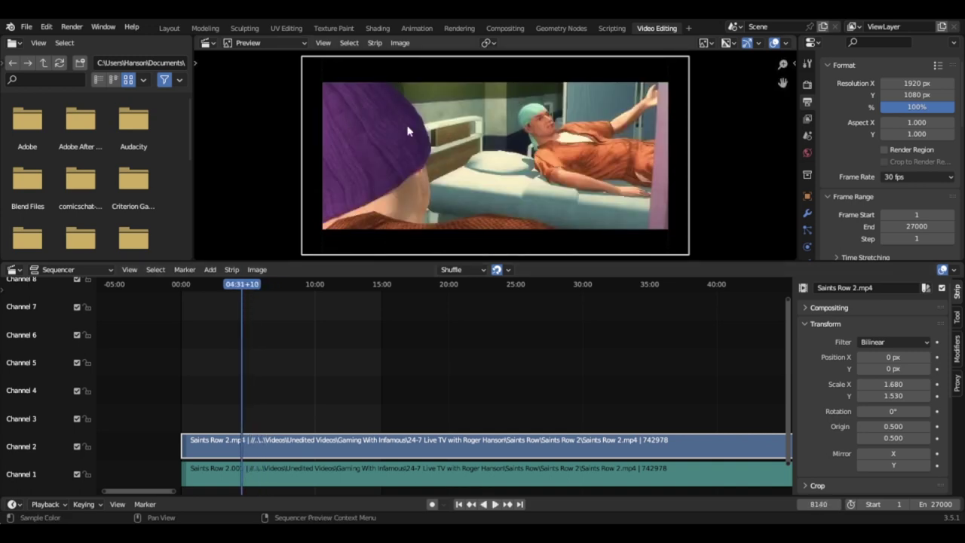
{"action": "left_click_drag", "start_coordinate": [241, 288], "coordinate": [348, 292]}
{"action": "key", "text": "space"}
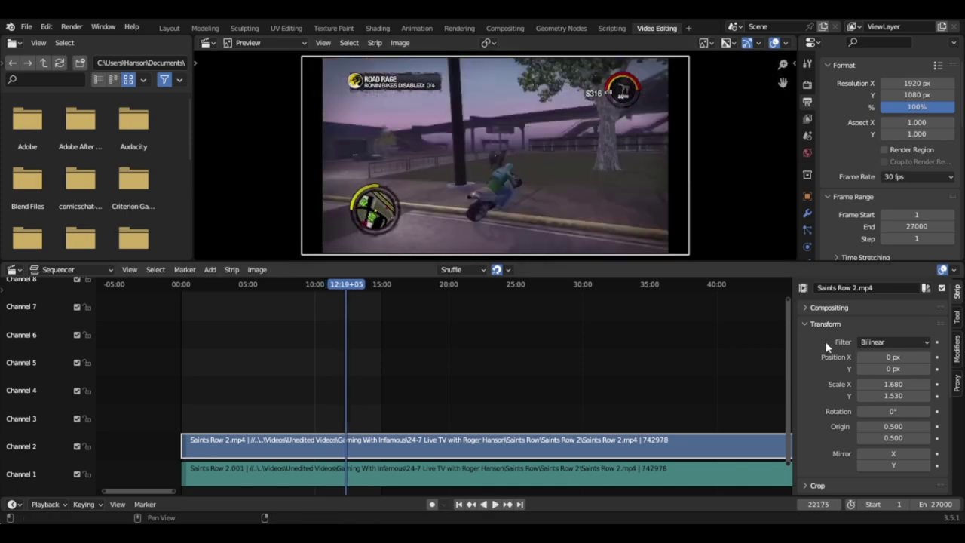
- Try an X scale of 1.710 on the video strip, restore it to 1.680, and set the Y scale to 1.560
{"action": "left_click", "coordinate": [928, 385]}
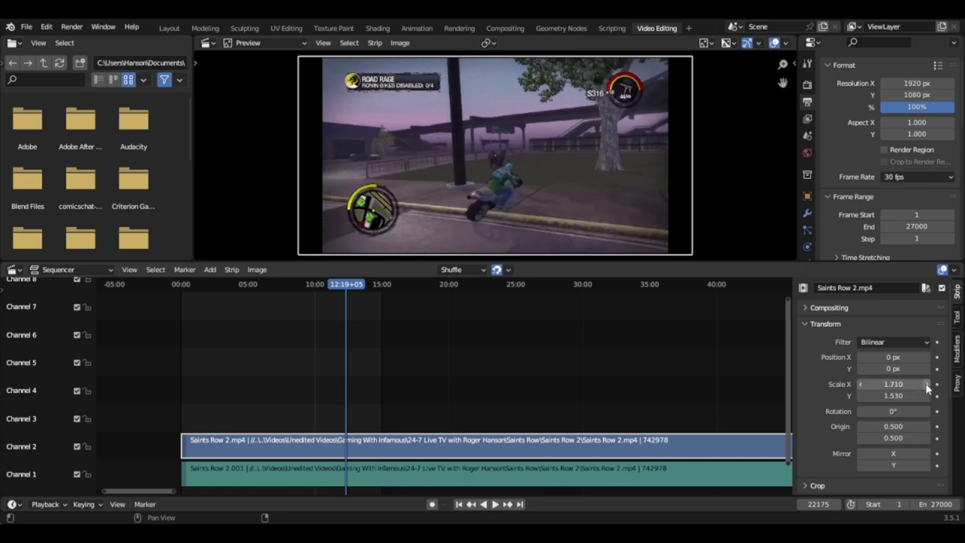
{"action": "left_click", "coordinate": [863, 385]}
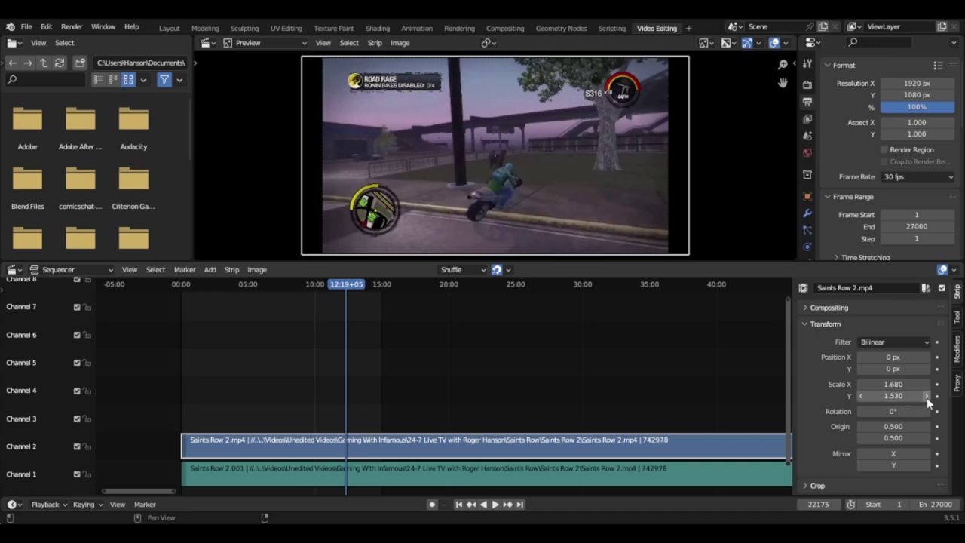
{"action": "left_click", "coordinate": [927, 397]}
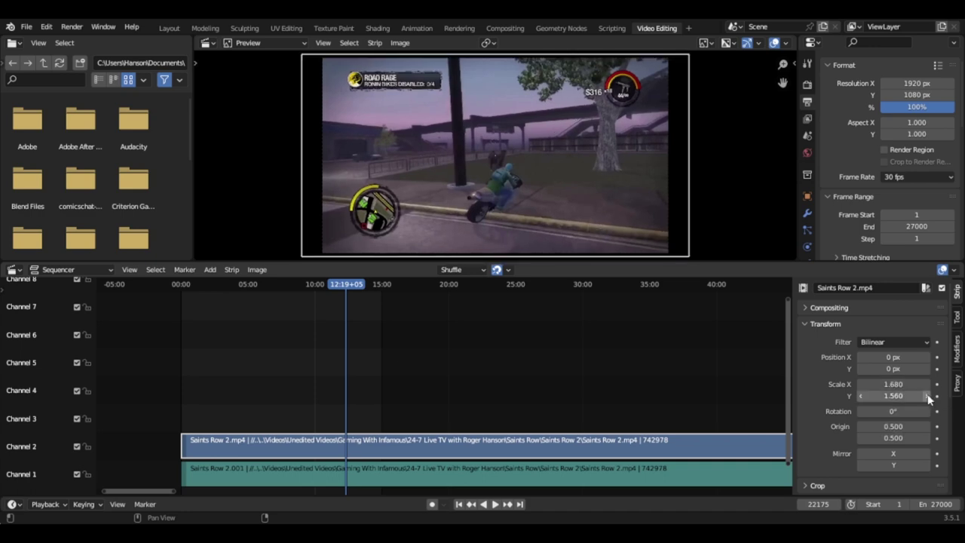
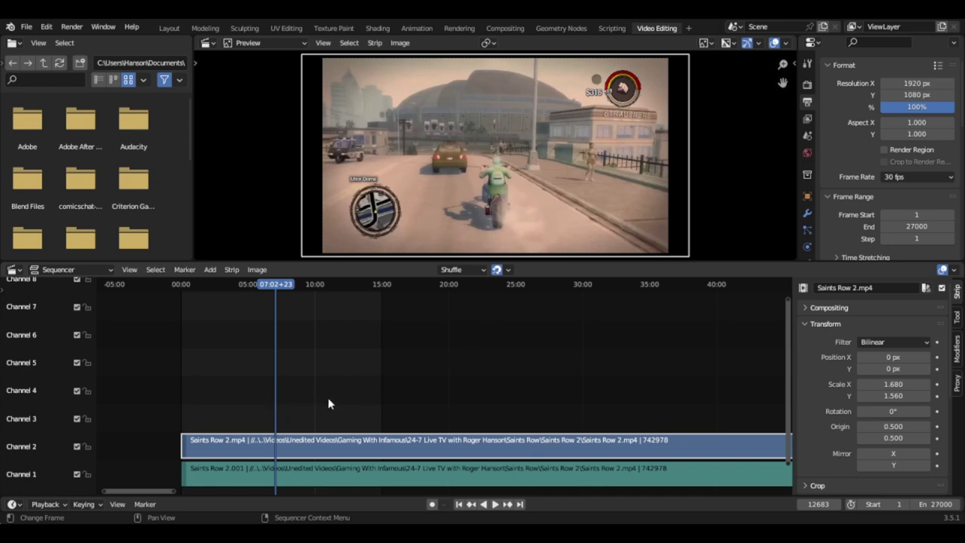
- Box-select the Saints Row 2 video and audio strips together, and clear the selection again
{"action": "left_click_drag", "start_coordinate": [305, 408], "coordinate": [355, 469]}
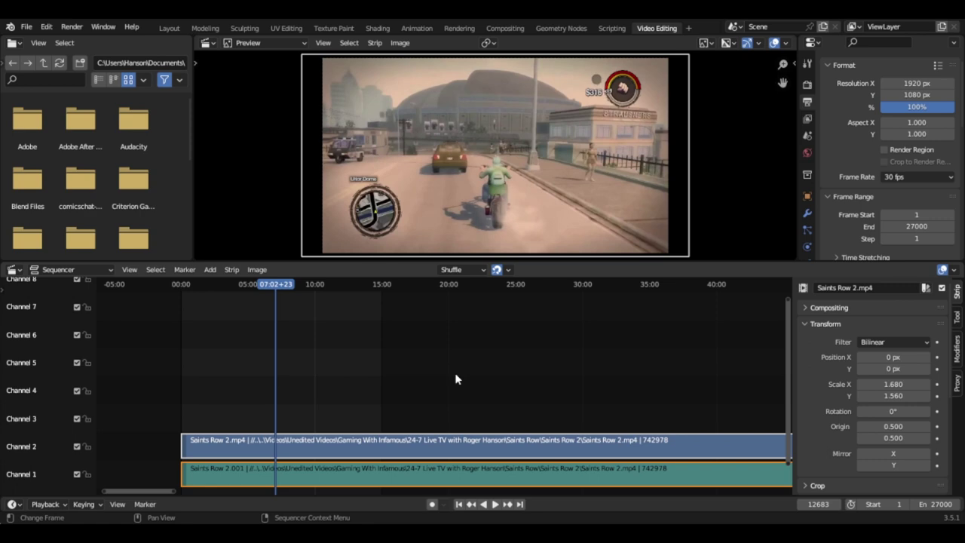
{"action": "left_click", "coordinate": [321, 415]}
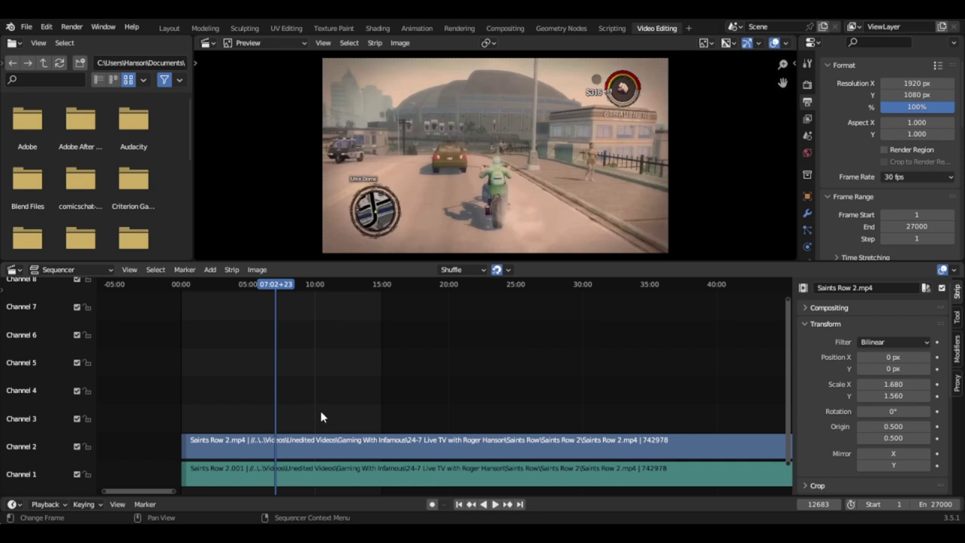
{"action": "left_click_drag", "start_coordinate": [321, 411], "coordinate": [350, 494]}
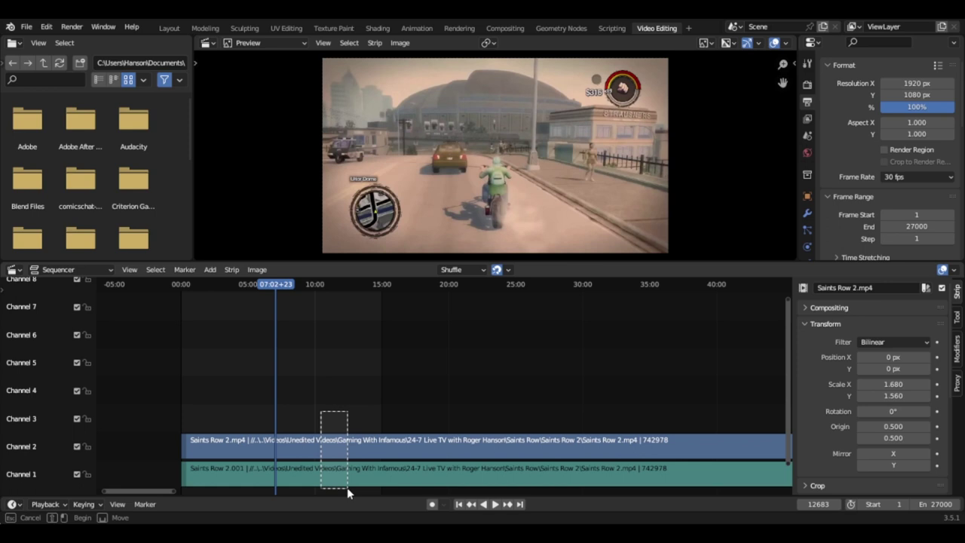
{"action": "left_click_drag", "start_coordinate": [346, 487], "coordinate": [357, 487]}
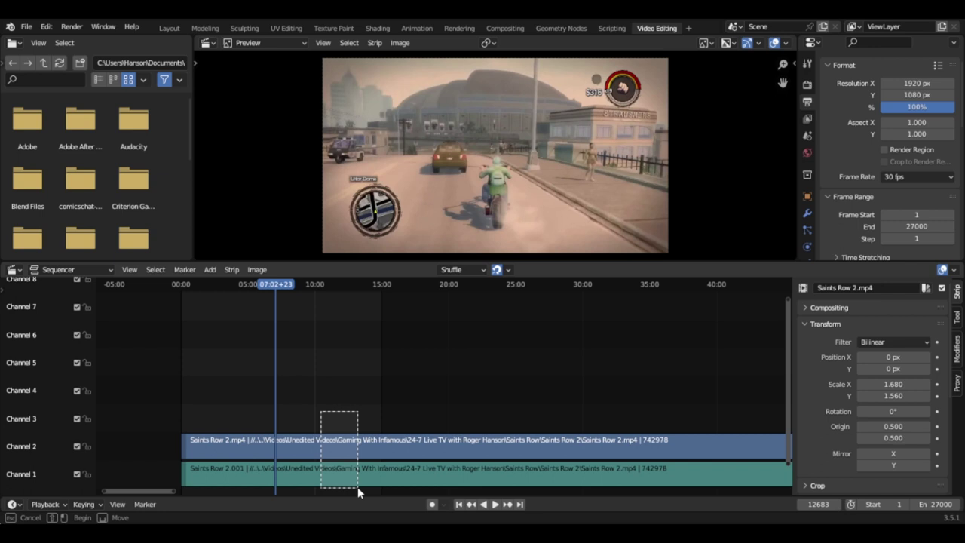
{"action": "left_click_drag", "start_coordinate": [357, 491], "coordinate": [357, 491]}
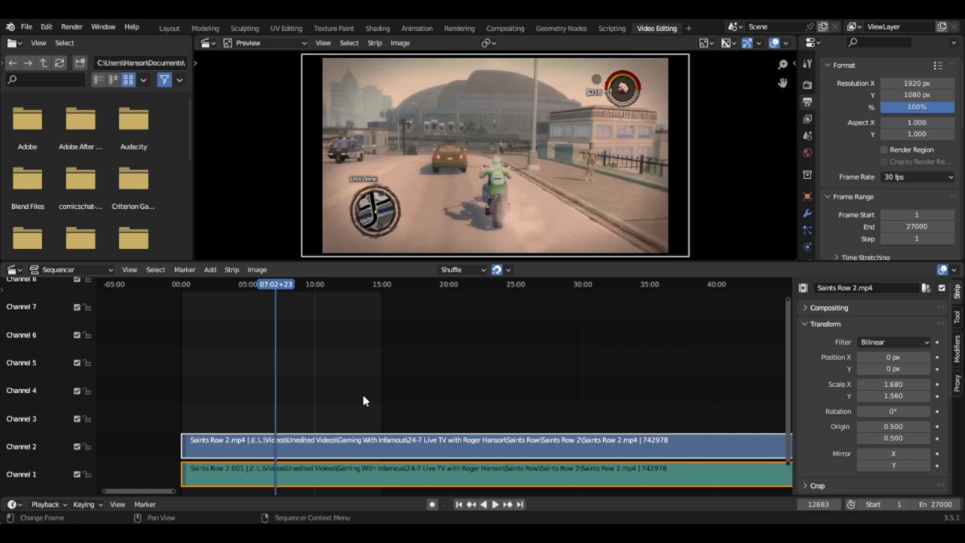
{"action": "left_click", "coordinate": [450, 393]}
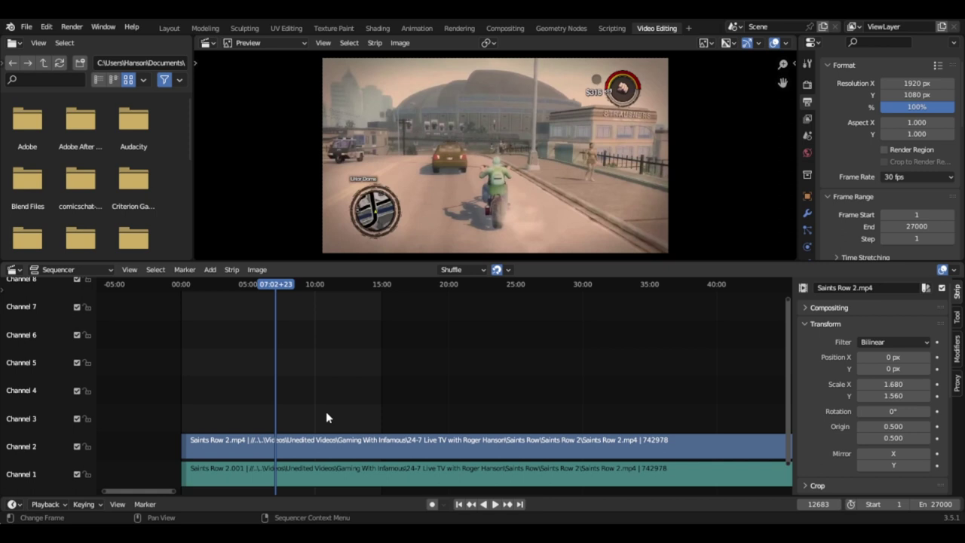
- Select the Saints Row 2 video and audio strips together and split both at the playhead, 07:02+23
{"action": "key", "text": "a"}
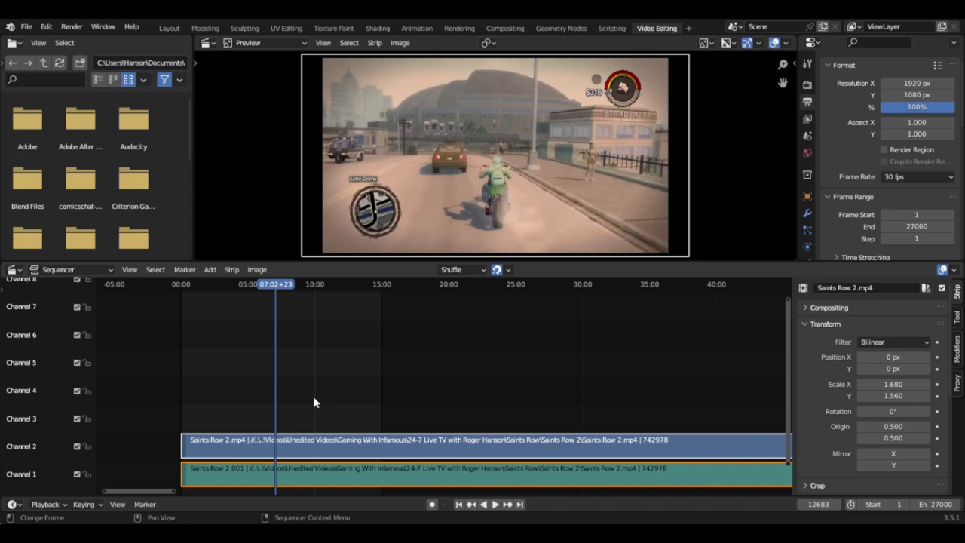
{"action": "key", "text": "k"}
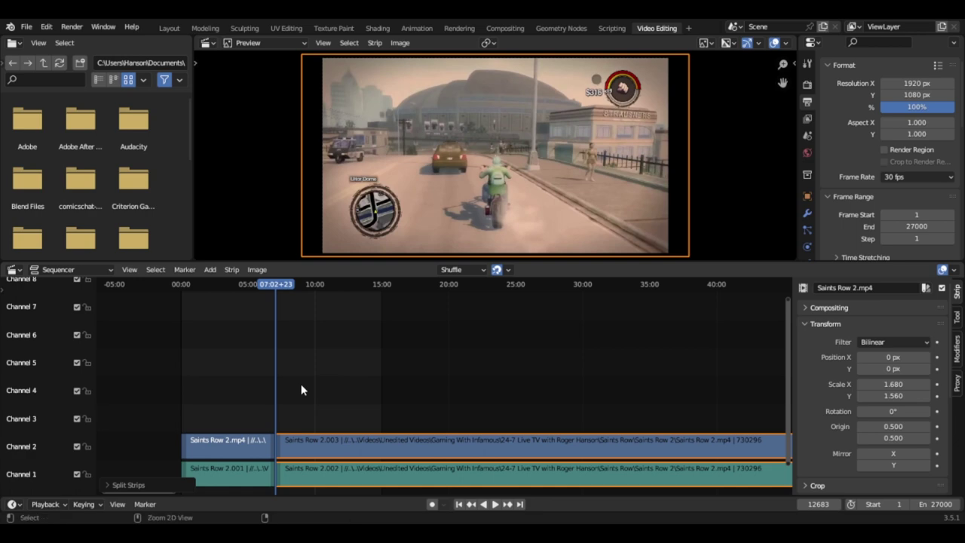
{"action": "key", "text": "ctrl+z"}
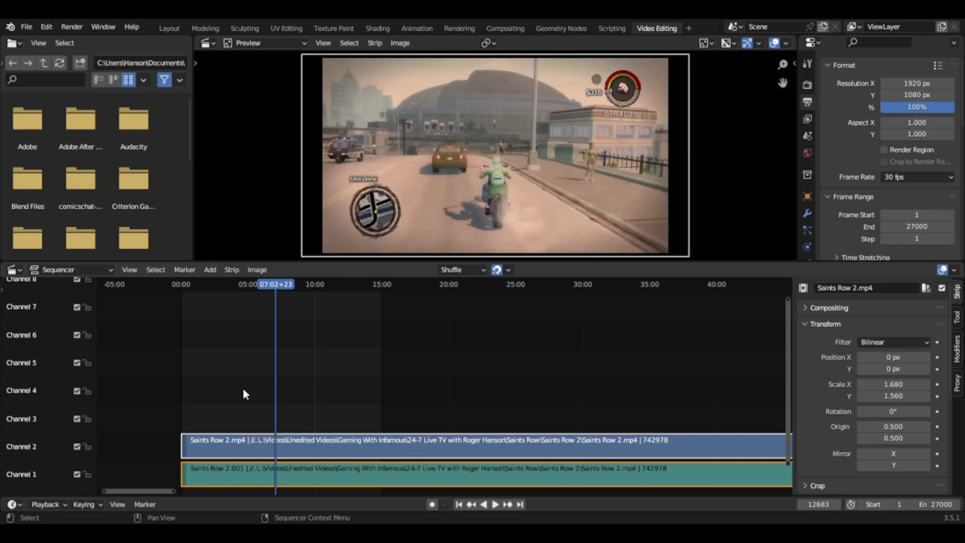
{"action": "key", "text": "k"}
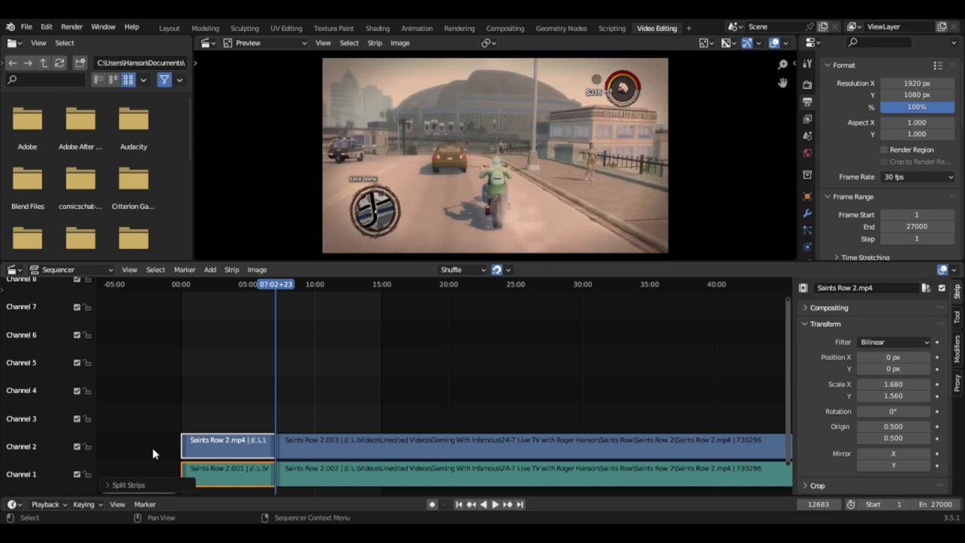
- Move the first segment's video and audio strips up to channels 5 and 4, keeping their start at 00:00
{"action": "key", "text": "g"}
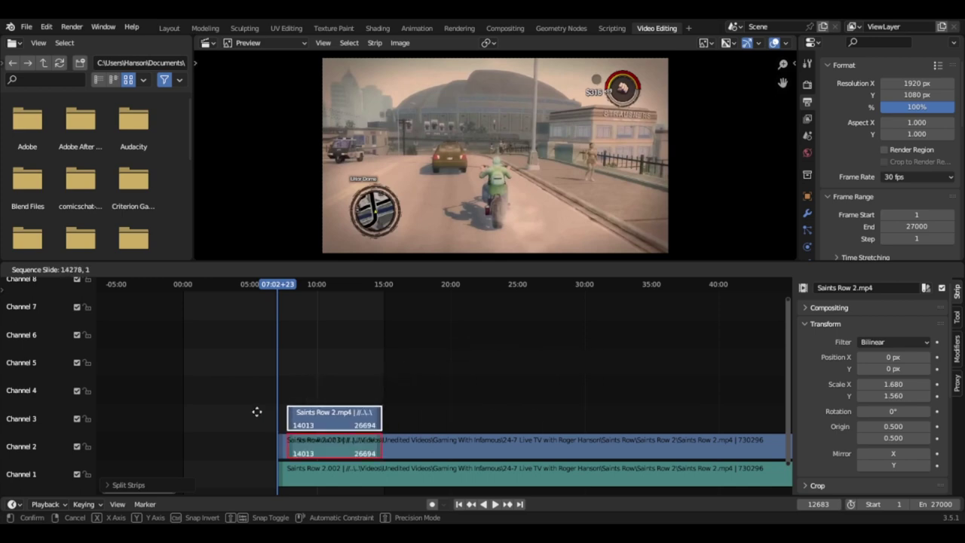
{"action": "right_click", "coordinate": [382, 367]}
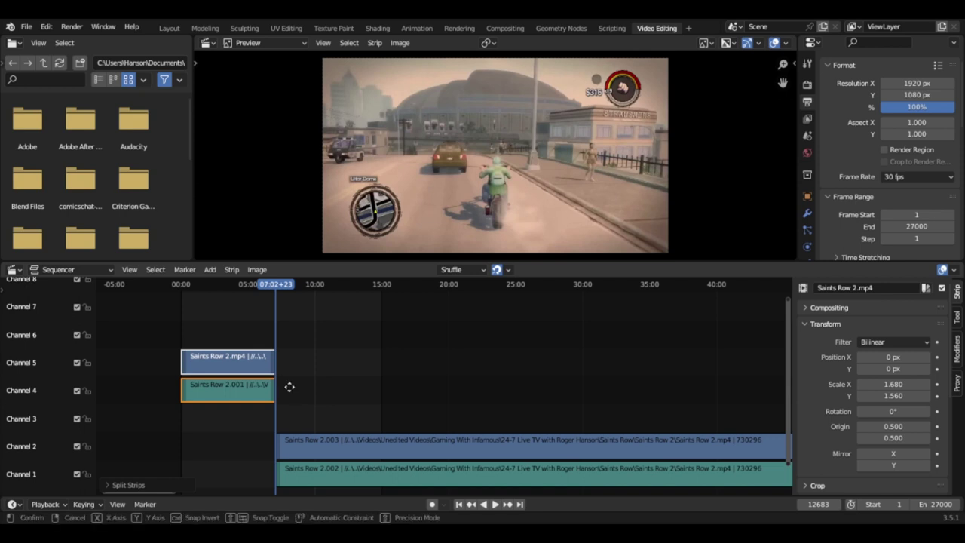
{"action": "key", "text": "g"}
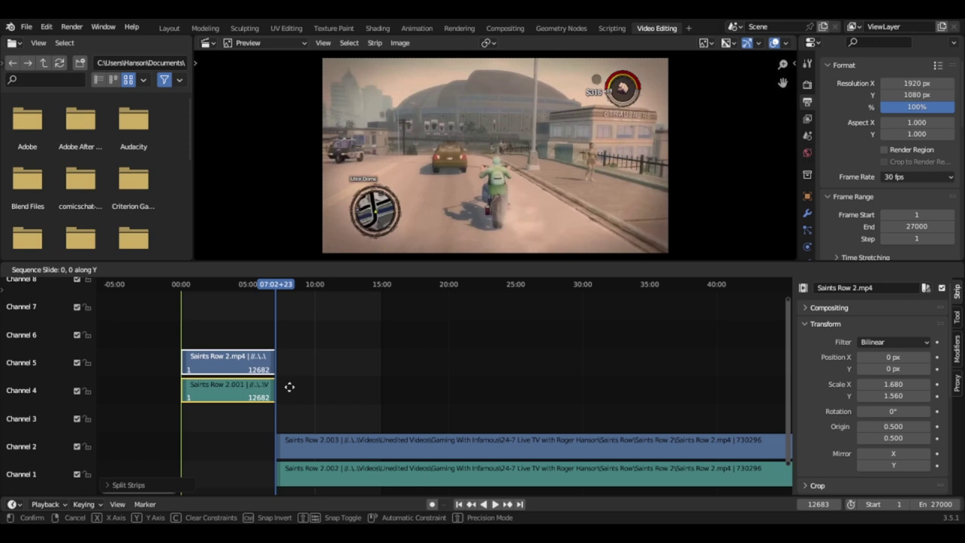
{"action": "right_click", "coordinate": [290, 386]}
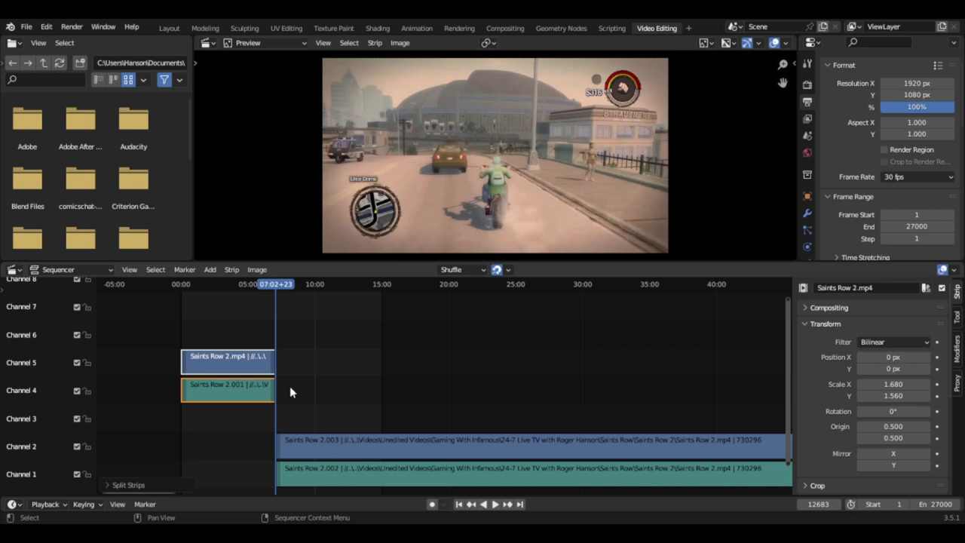
- Move the first segment's strips back down to channels 2 and 1, constrained to the Y axis
{"action": "key", "text": "g"}
{"action": "key", "text": "y"}
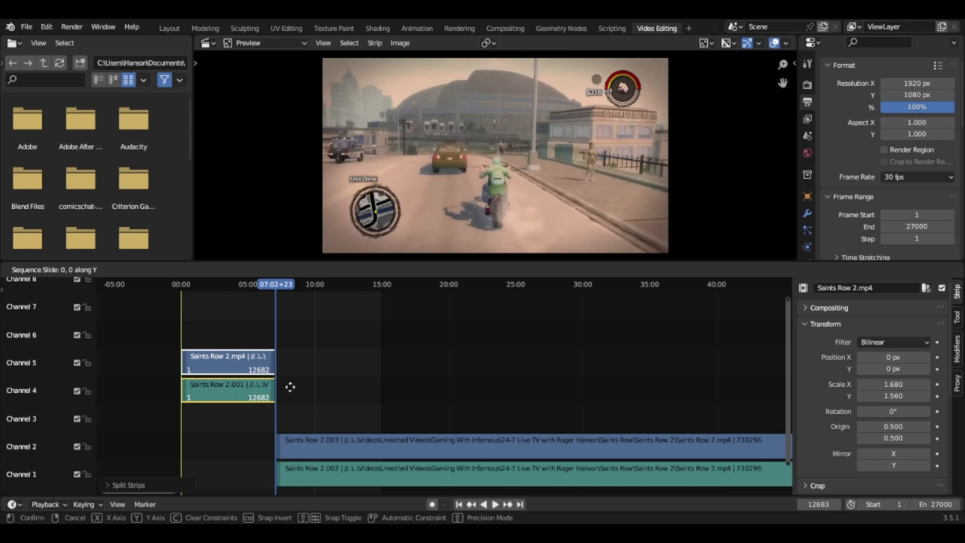
{"action": "left_click_drag", "start_coordinate": [289, 386], "coordinate": [277, 469]}
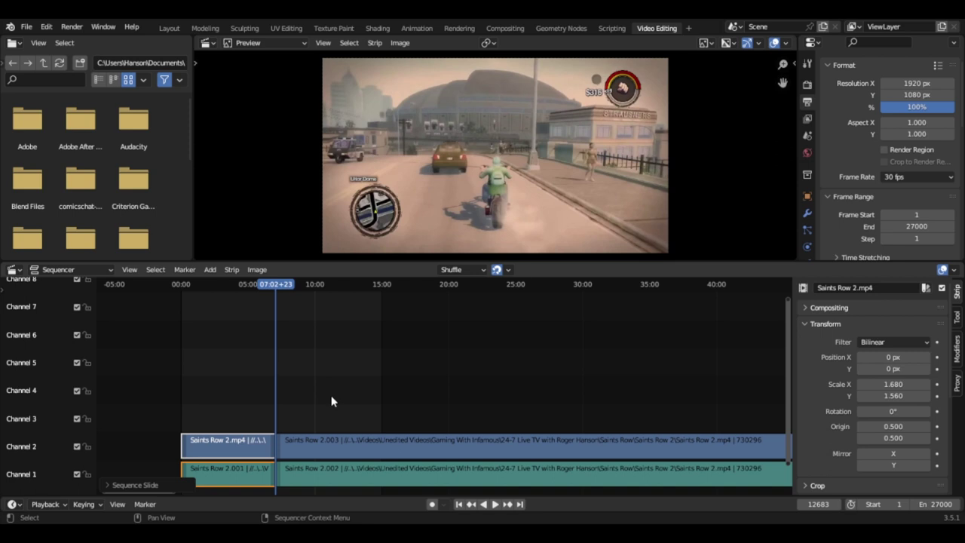
- Step frame by frame and play briefly between about 07:02+12 and 07:02+24 to examine the picture around the cut
{"action": "key", "text": "Left"}
{"action": "key", "text": "Left"}
{"action": "key", "text": "Left"}
{"action": "key", "text": "Left"}
{"action": "key", "text": "Left"}
{"action": "key", "text": "Left"}
{"action": "key", "text": "Left"}
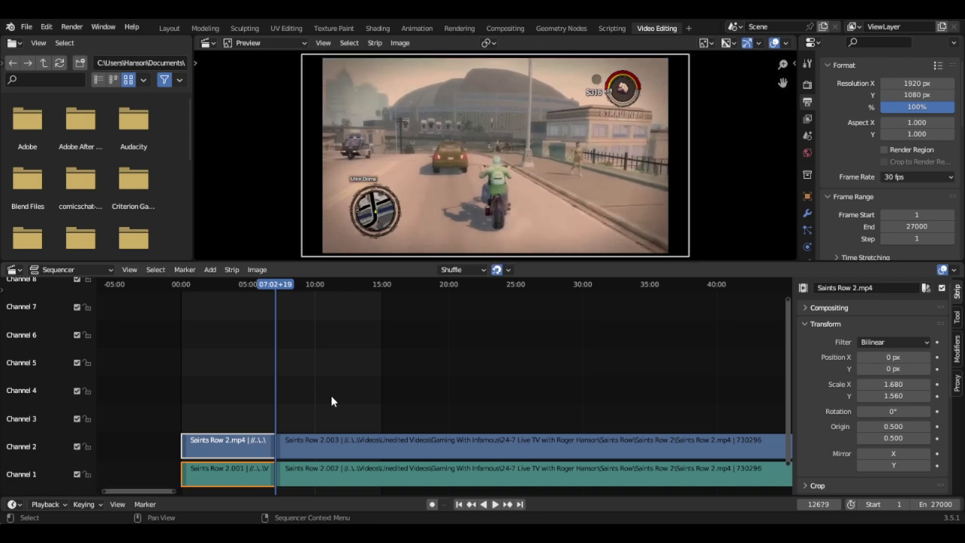
{"action": "key", "text": "Left"}
{"action": "key", "text": "Left"}
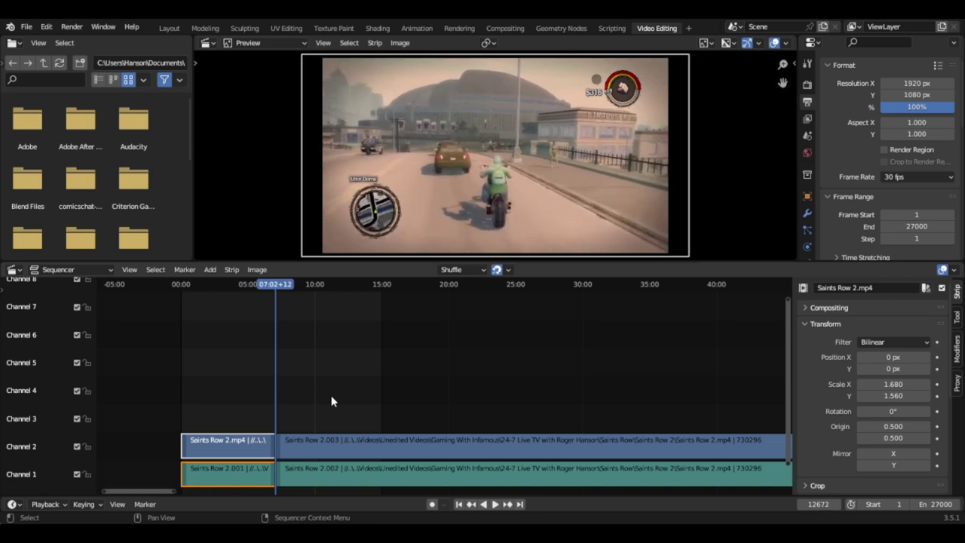
{"action": "key", "text": "Right"}
{"action": "key", "text": "Right"}
{"action": "key", "text": "Right"}
{"action": "key", "text": "Right"}
{"action": "key", "text": "Right"}
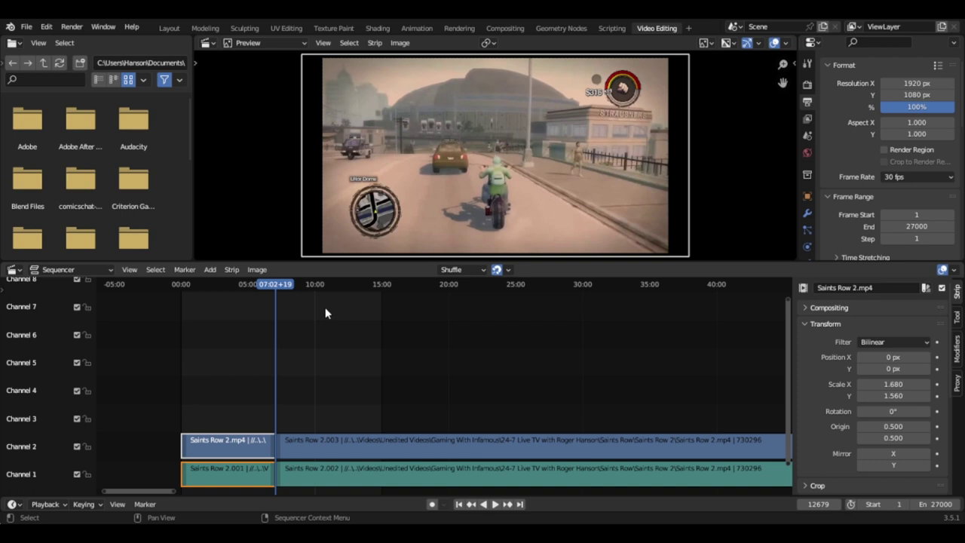
{"action": "key", "text": "space"}
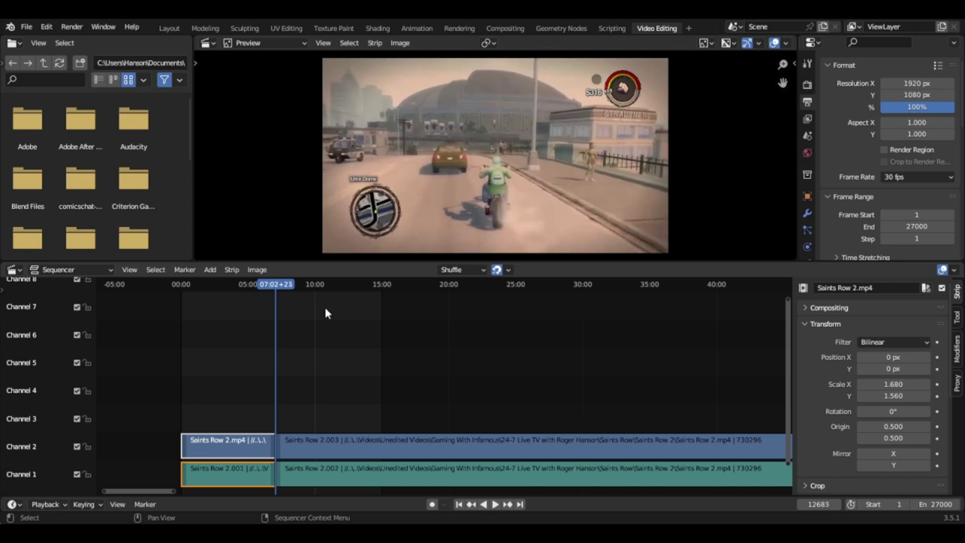
{"action": "key", "text": "Escape"}
{"action": "key", "text": "Right"}
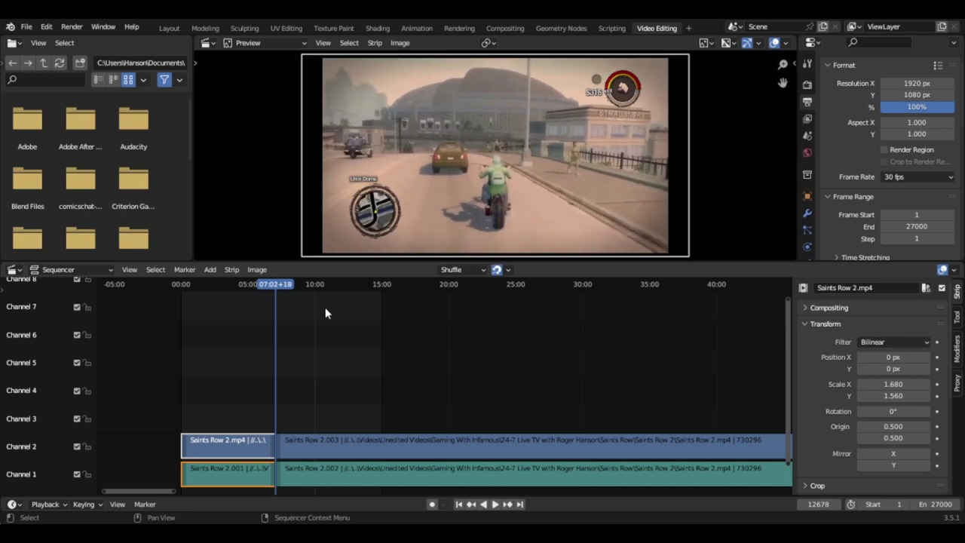
{"action": "key", "text": "Left"}
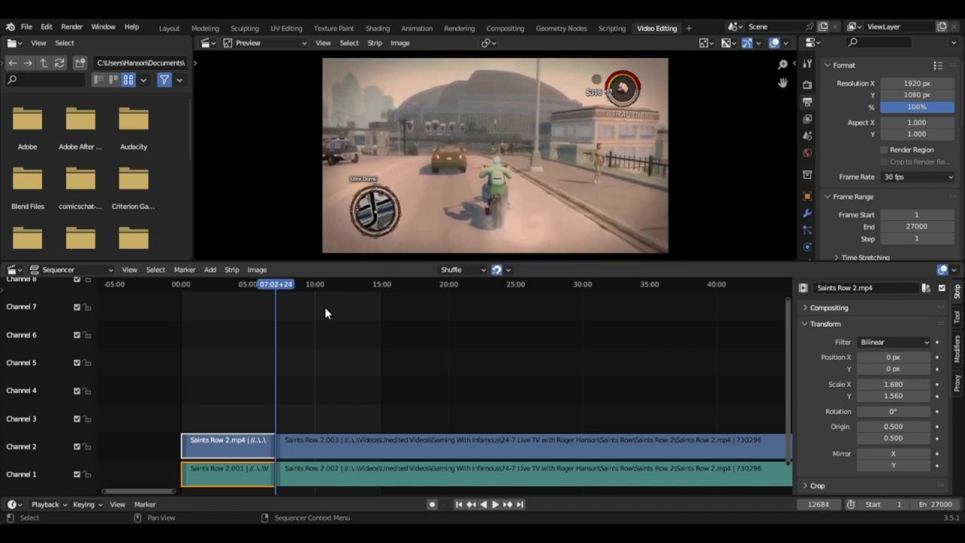
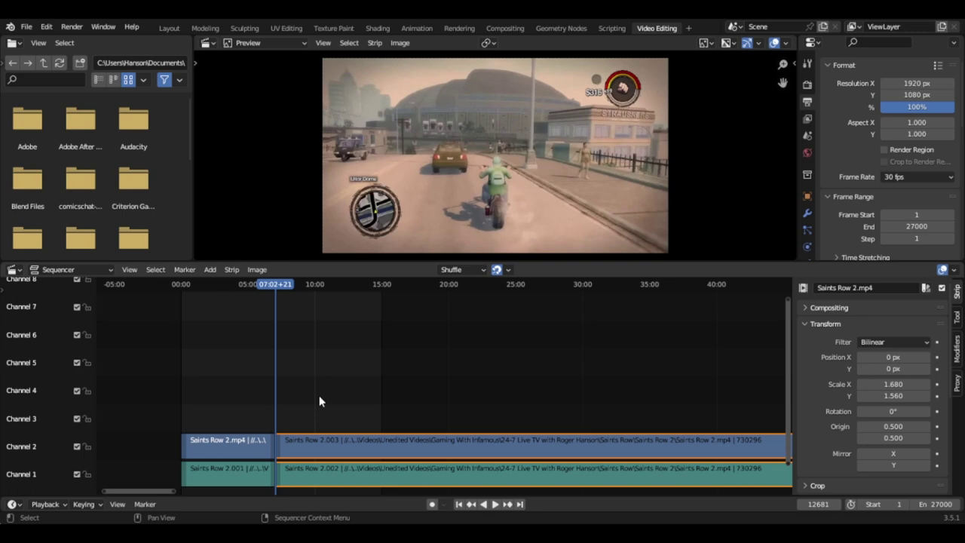
- Slide the second segment's video and audio strips along the X axis over the first segment so they shuffle against its end
{"action": "key", "text": "g"}
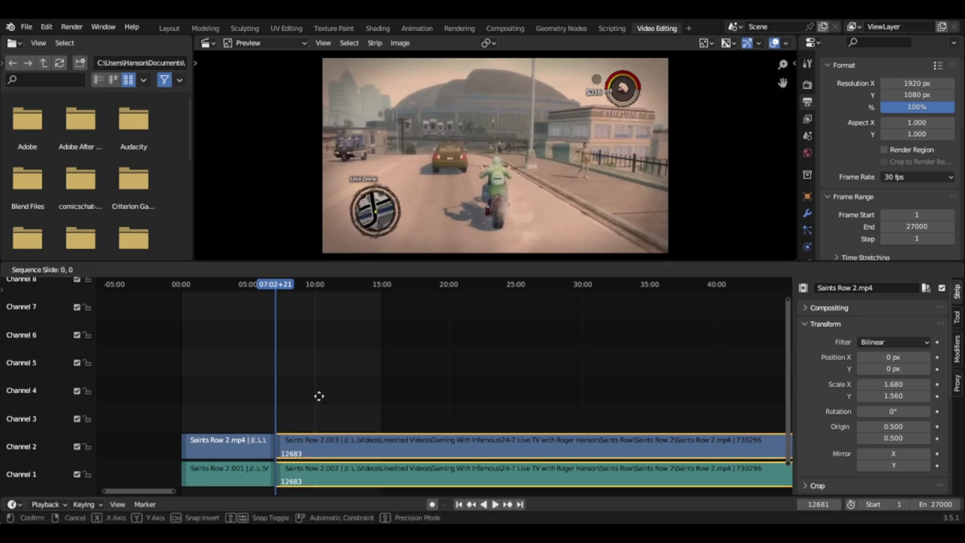
{"action": "key", "text": "x"}
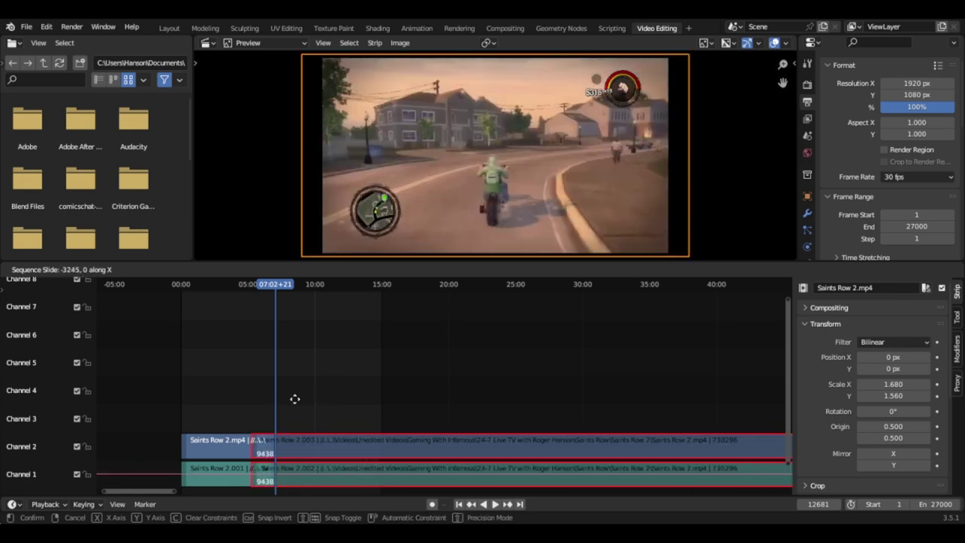
{"action": "left_click", "coordinate": [295, 398]}
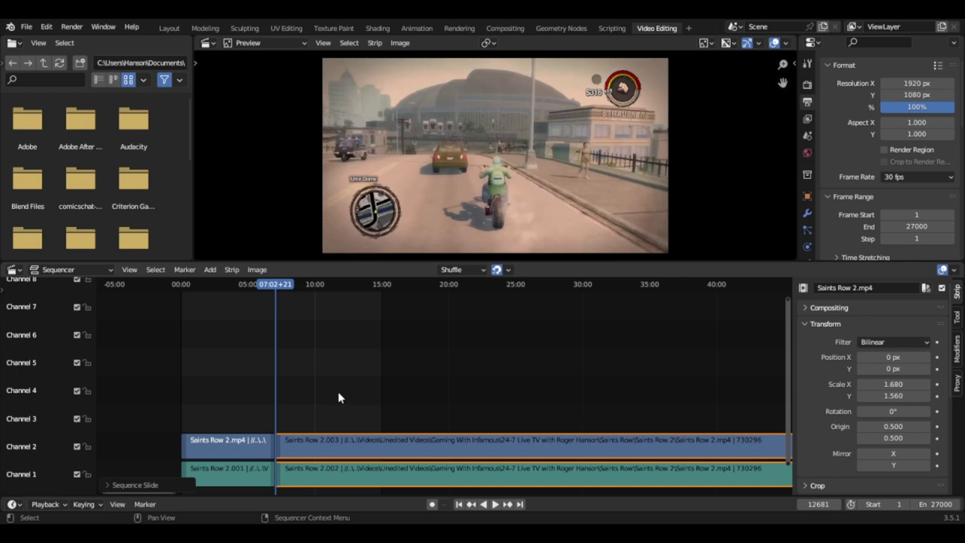
- Step the playhead back frame by frame from 07:02+21 to 07:01+03 to examine the footage before the cut
{"action": "key", "text": "Left"}
{"action": "key", "text": "Left"}
{"action": "key", "text": "Left"}
{"action": "key", "text": "Left"}
{"action": "key", "text": "Left"}
{"action": "key", "text": "Left"}
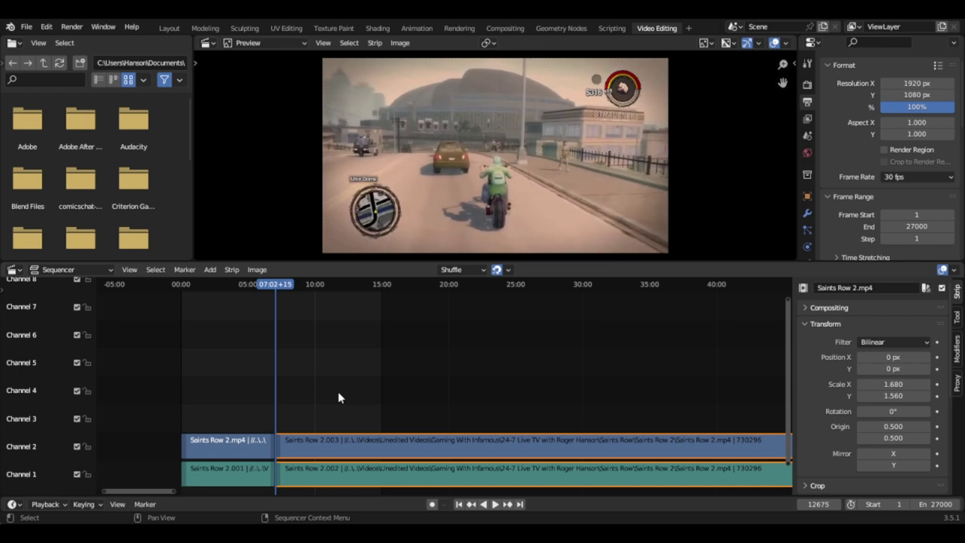
{"action": "key", "text": "Left"}
{"action": "key", "text": "Left"}
{"action": "key", "text": "Left"}
{"action": "key", "text": "Left"}
{"action": "key", "text": "Left"}
{"action": "key", "text": "Left"}
{"action": "key", "text": "Left"}
{"action": "key", "text": "Left"}
{"action": "key", "text": "Left"}
{"action": "key", "text": "Left"}
{"action": "key", "text": "Left"}
{"action": "key", "text": "Left"}
{"action": "key", "text": "Left"}
{"action": "key", "text": "Left"}
{"action": "key", "text": "Left"}
{"action": "key", "text": "Left"}
{"action": "key", "text": "Left"}
{"action": "key", "text": "Left"}
{"action": "key", "text": "Left"}
{"action": "key", "text": "Left"}
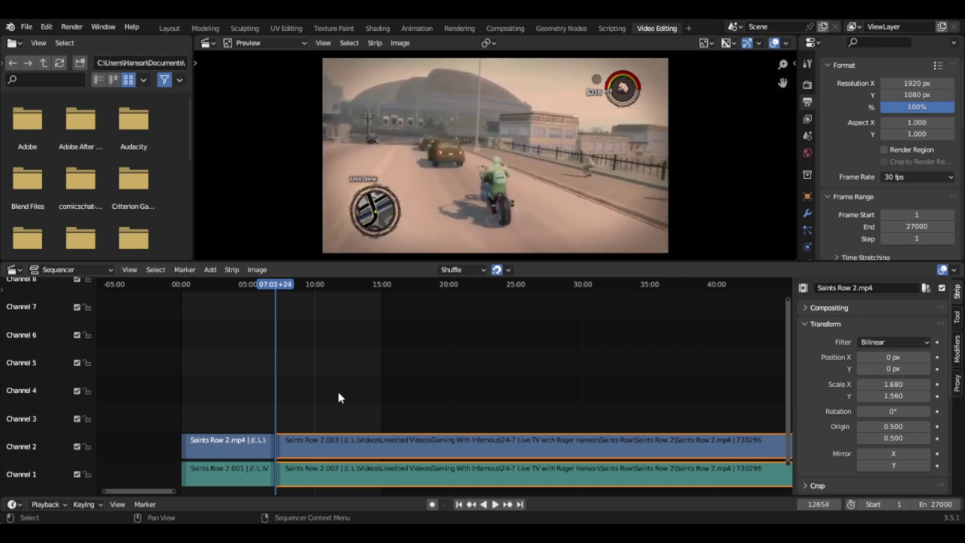
{"action": "key", "text": "Left"}
{"action": "key", "text": "Left"}
{"action": "key", "text": "Left"}
{"action": "key", "text": "Left"}
{"action": "key", "text": "Left"}
{"action": "key", "text": "Left"}
{"action": "key", "text": "Left"}
{"action": "key", "text": "Left"}
{"action": "key", "text": "Left"}
{"action": "key", "text": "Left"}
{"action": "key", "text": "Left"}
{"action": "key", "text": "Left"}
{"action": "key", "text": "Left"}
{"action": "key", "text": "Left"}
{"action": "key", "text": "Left"}
{"action": "key", "text": "Left"}
{"action": "key", "text": "Left"}
{"action": "key", "text": "Left"}
{"action": "key", "text": "Left"}
{"action": "key", "text": "Left"}
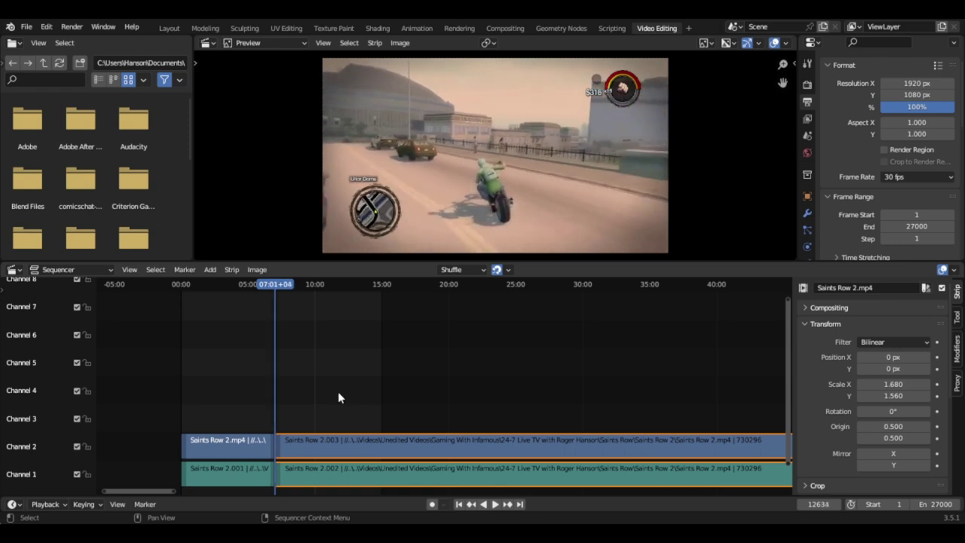
{"action": "key", "text": "Left"}
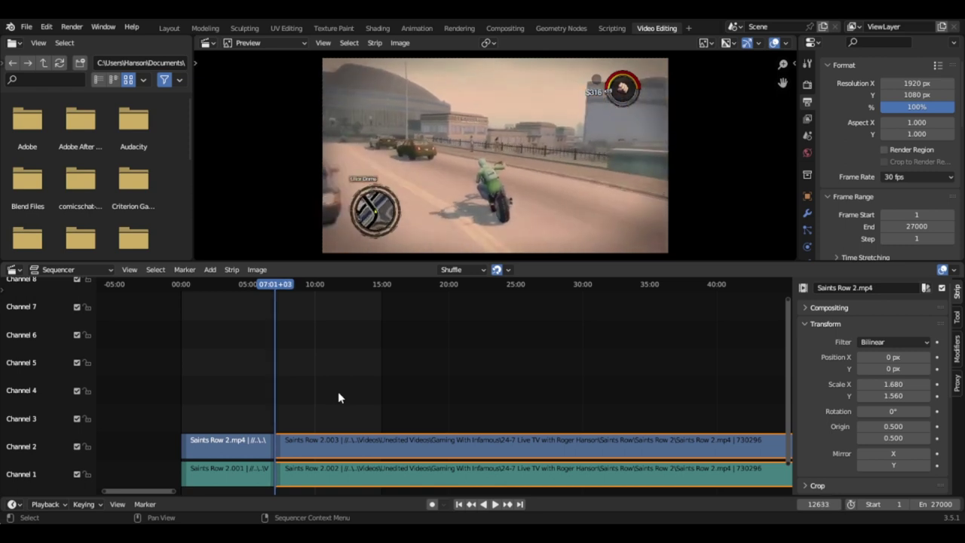
- Turn off snapping and slide the second segment's strips along the X axis over the first segment again
{"action": "left_click", "coordinate": [497, 270]}
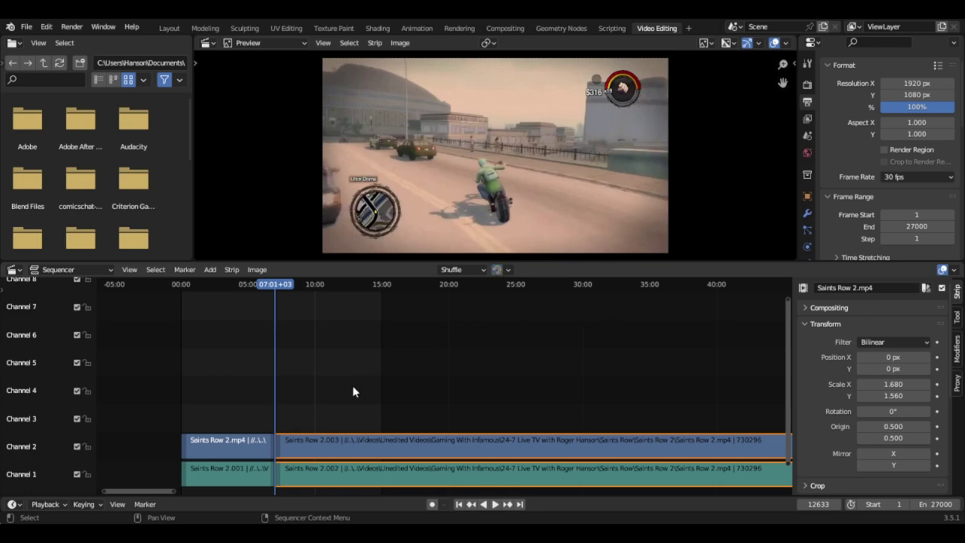
{"action": "key", "text": "g"}
{"action": "key", "text": "x"}
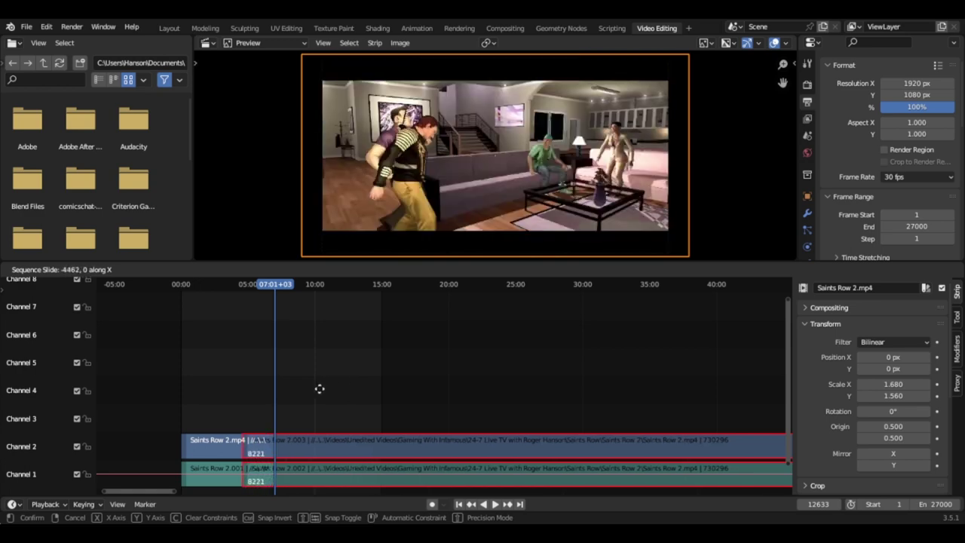
{"action": "left_click", "coordinate": [319, 388]}
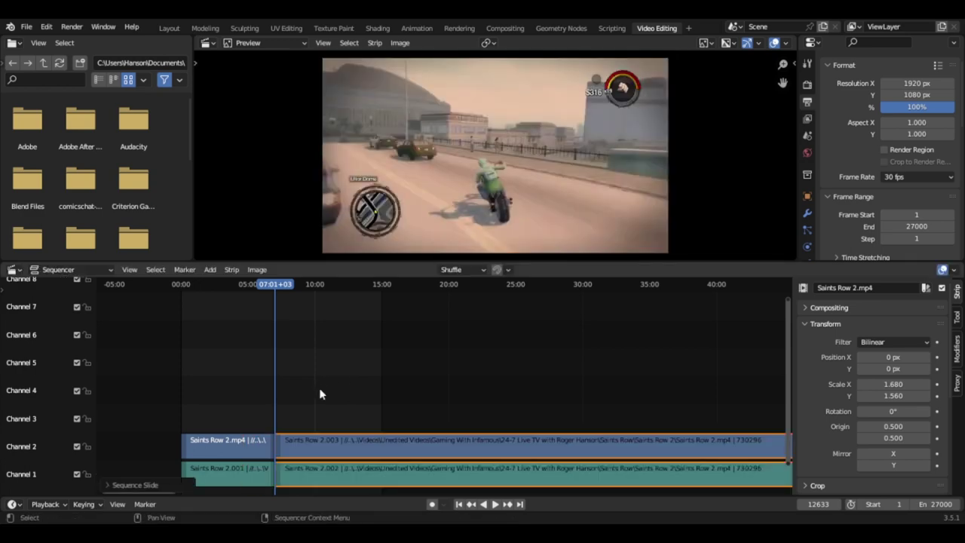
- Play the sequence across the cut from 07:01+03, then replay it from about 07:02+09 to check the transition
{"action": "key", "text": "space"}
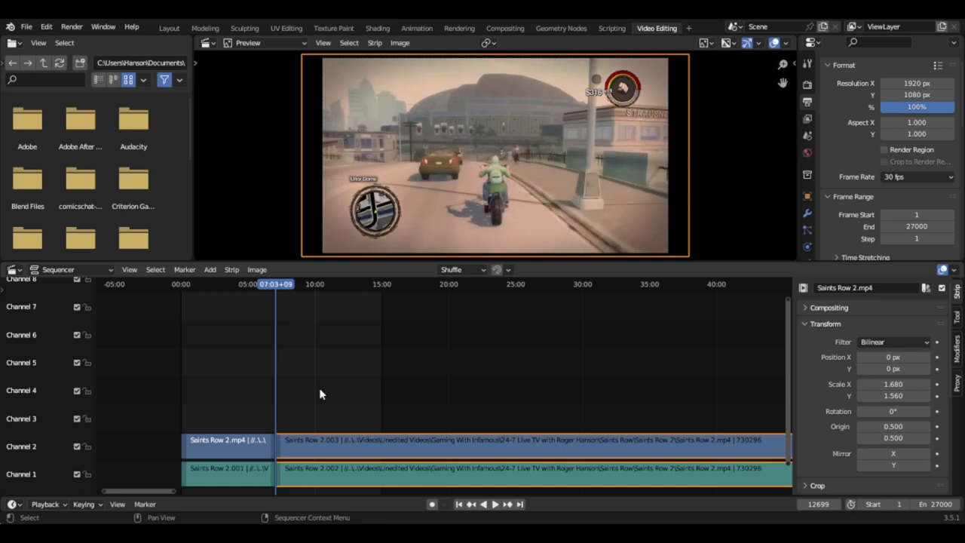
{"action": "key", "text": "shift+ctrl+space"}
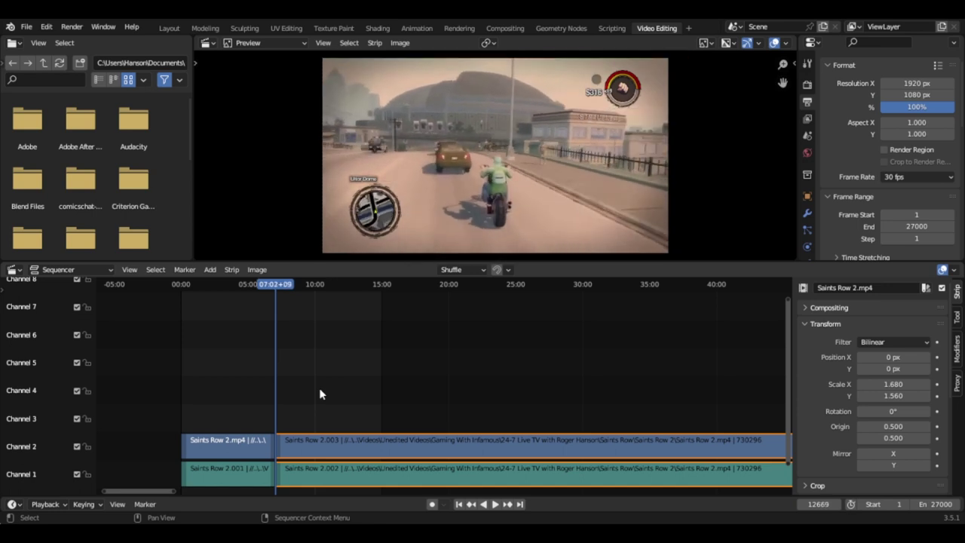
{"action": "key", "text": "space"}
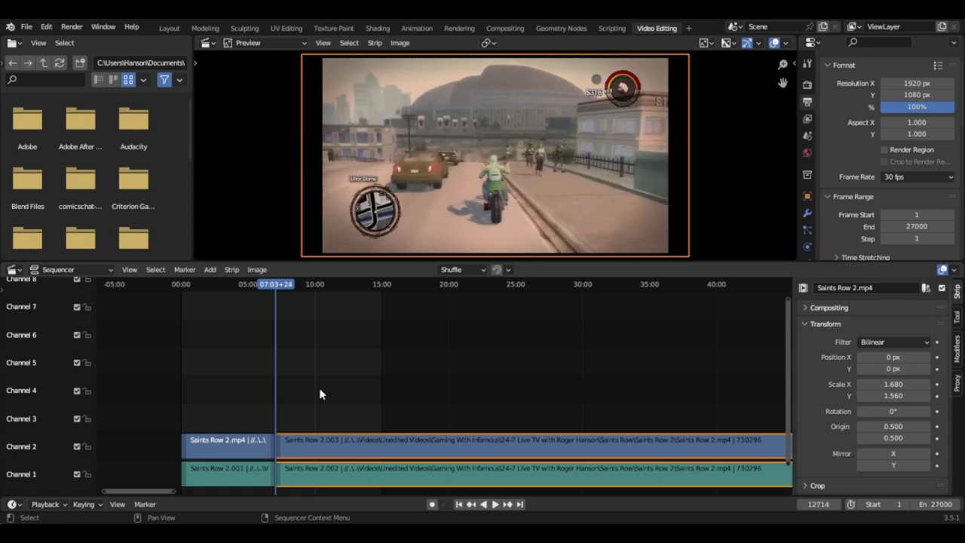
- Turn snapping back on and scrub the playhead back to about 02:13+12 in the first segment
{"action": "left_click", "coordinate": [497, 269]}
{"action": "left_click", "coordinate": [267, 288]}
{"action": "key", "text": "space"}
{"action": "left_click_drag", "start_coordinate": [267, 290], "coordinate": [210, 301]}
{"action": "key", "text": "space"}
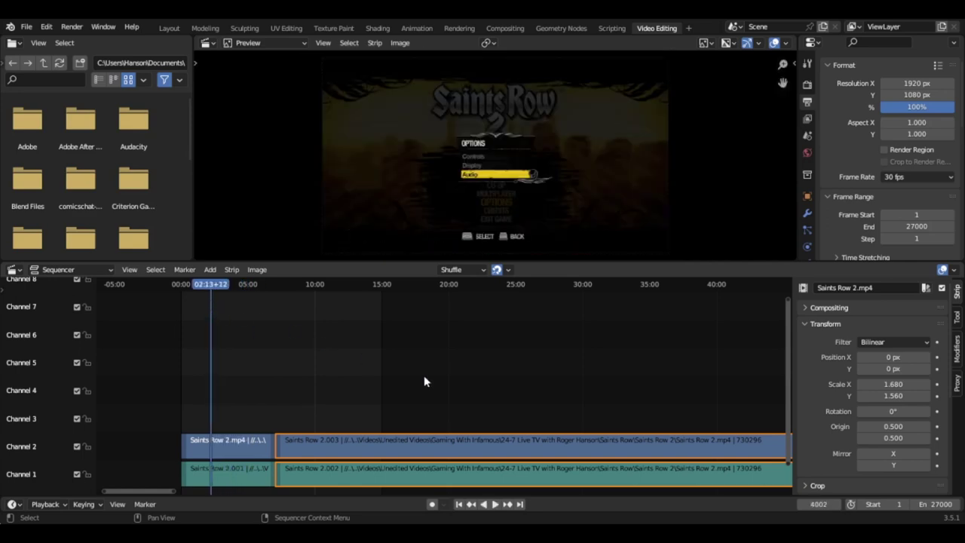